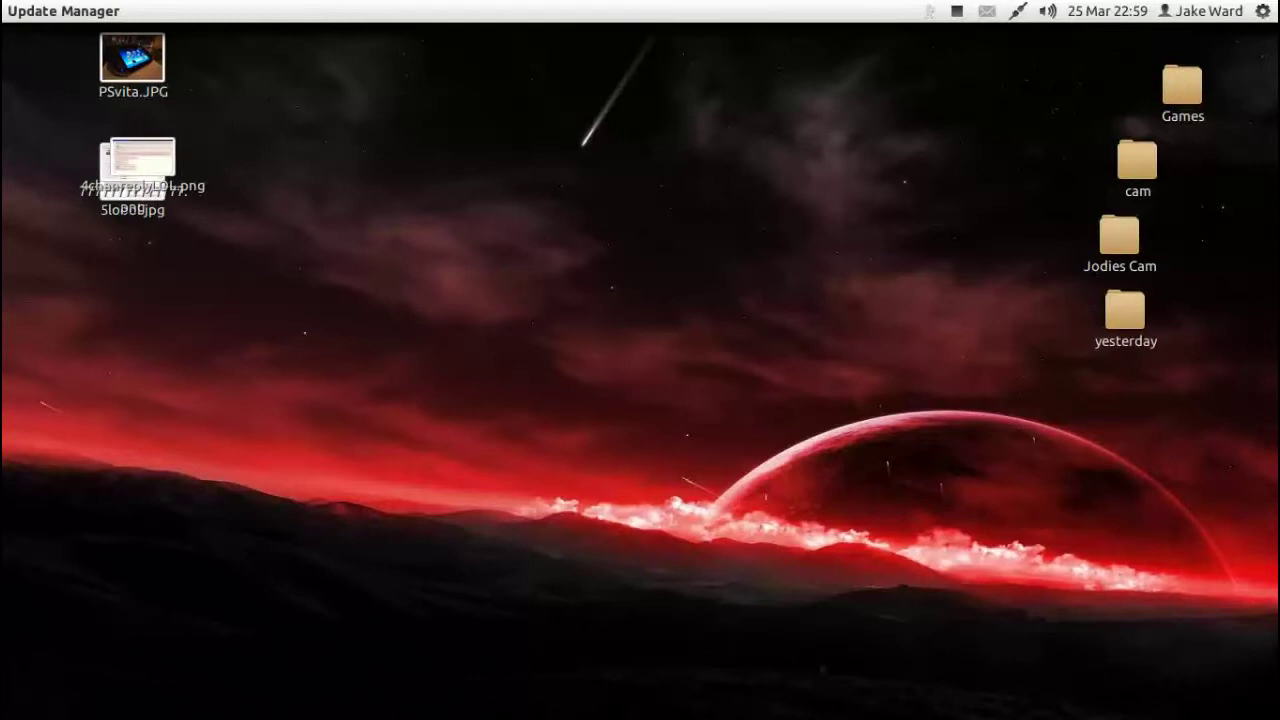
Launch the recordMyDesktop desktop recorder and move its window down into full view on the desktop.
{"action": "mouse_move", "coordinate": [3, 345]}
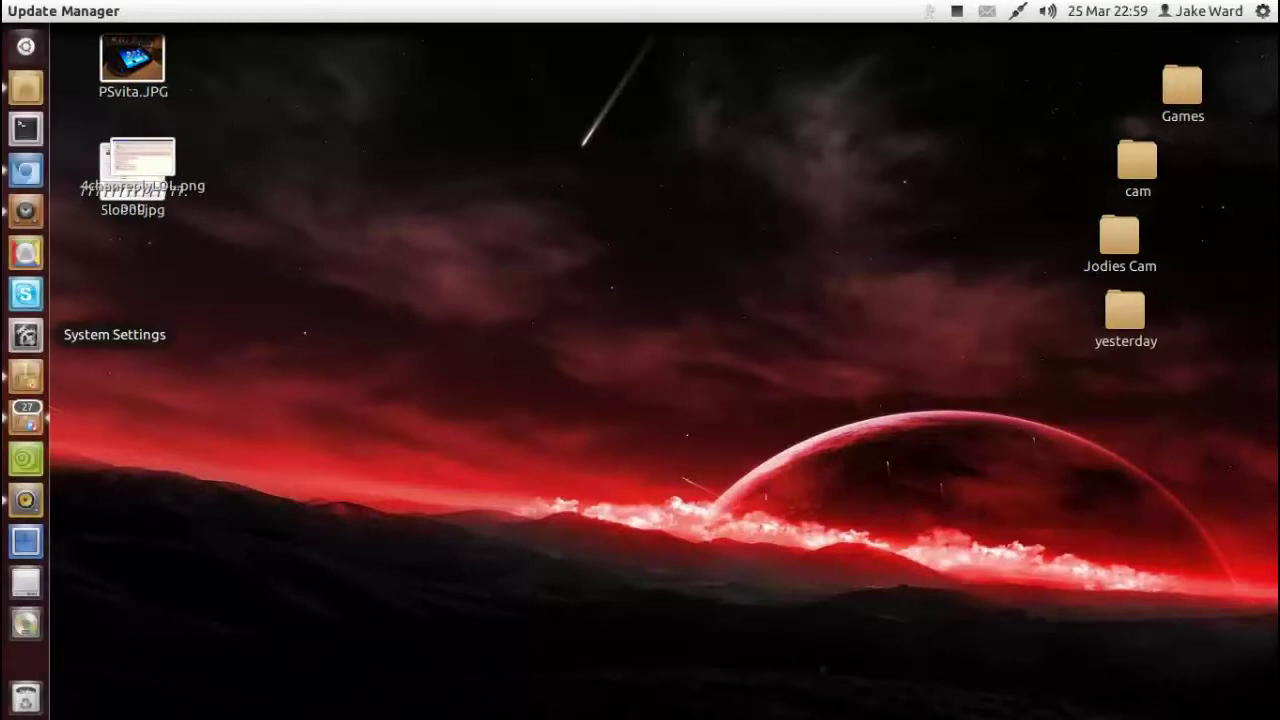
{"action": "mouse_move", "coordinate": [3, 457]}
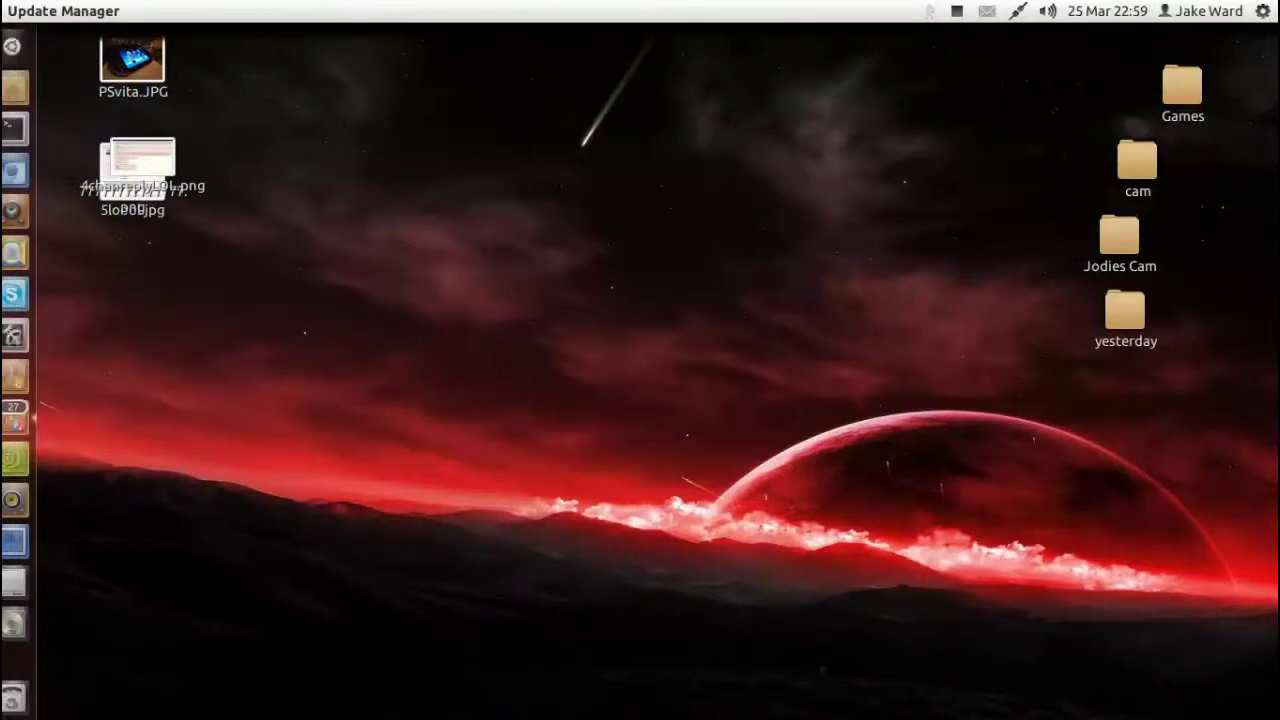
{"action": "left_click", "coordinate": [25, 458]}
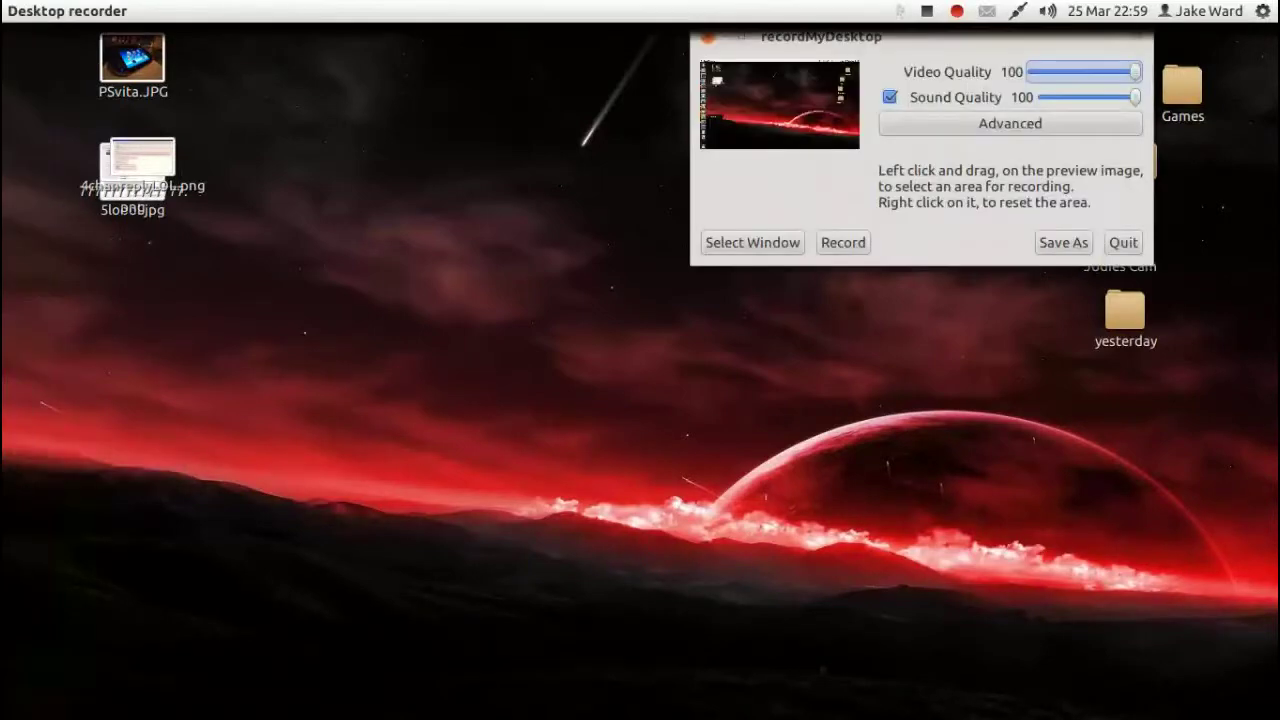
{"action": "left_click_drag", "start_coordinate": [720, 208], "coordinate": [792, 109]}
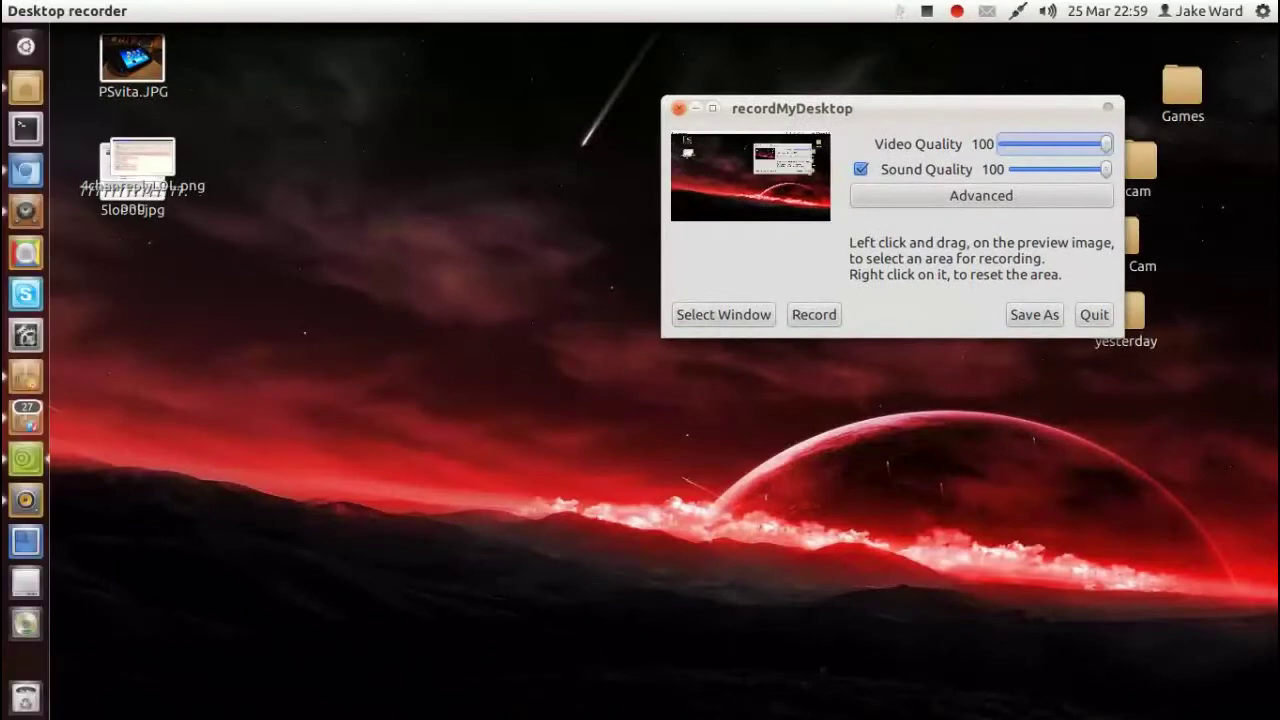
Switch to Ubuntu Software Centre, search for "recordmydes" and open the details page of Desktop recorder.
{"action": "left_click", "coordinate": [25, 338]}
{"action": "left_click", "coordinate": [32, 52]}
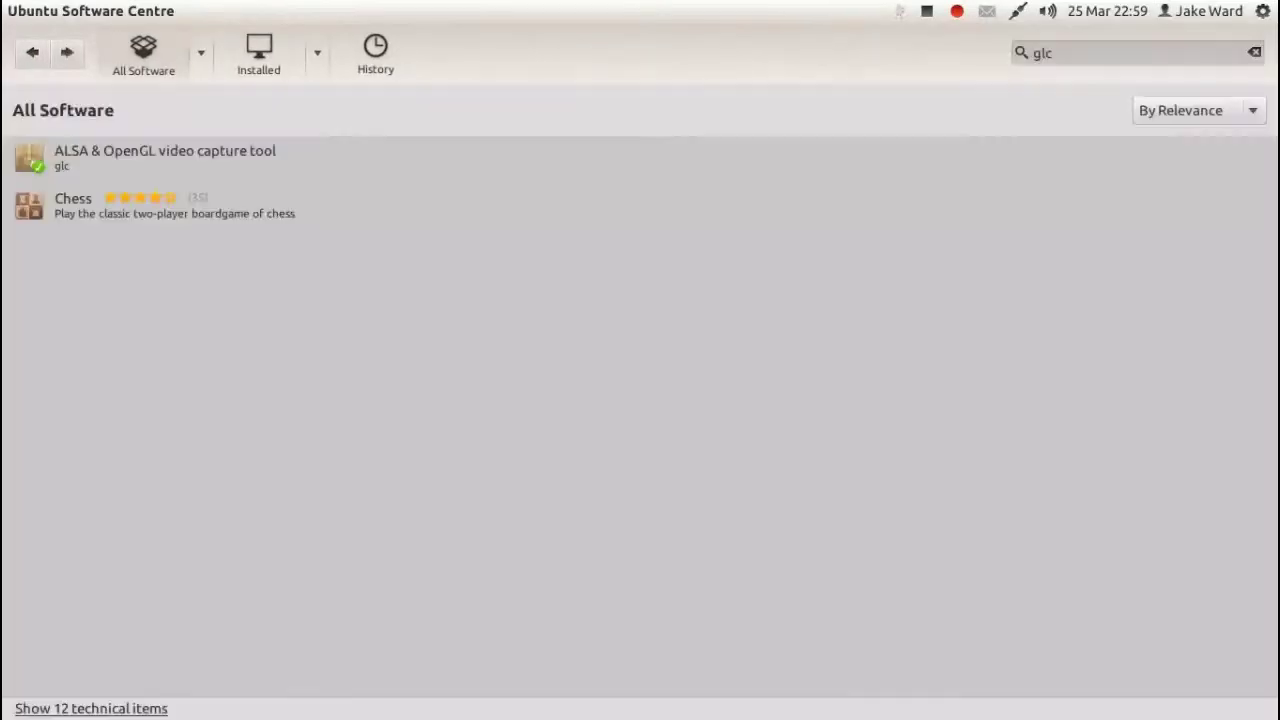
{"action": "key", "text": "BackSpace"}
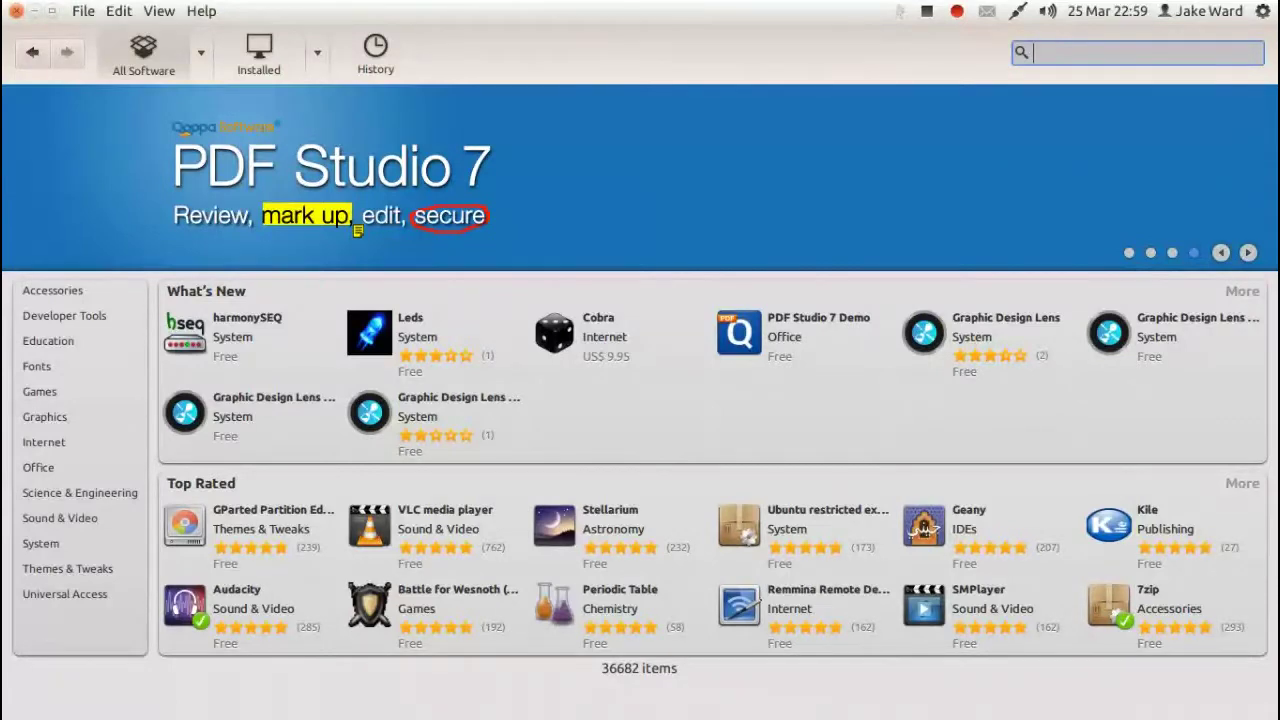
{"action": "type", "text": "recordmy"}
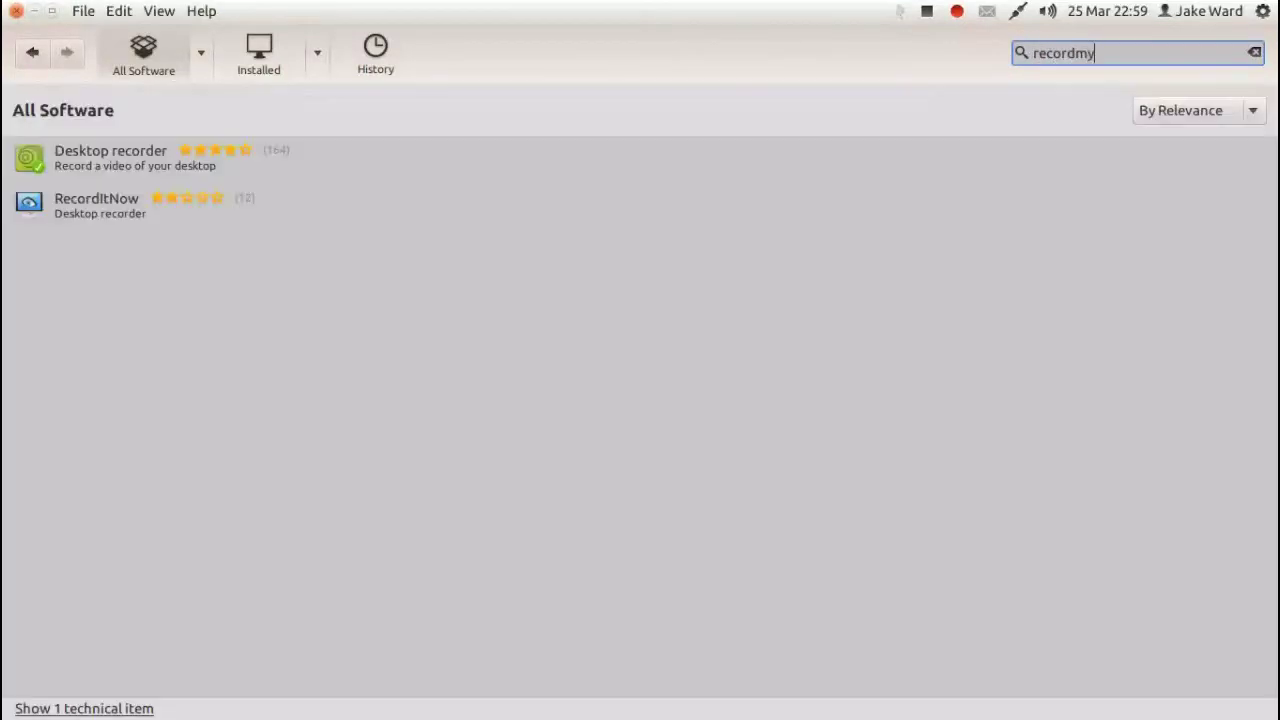
{"action": "type", "text": "des"}
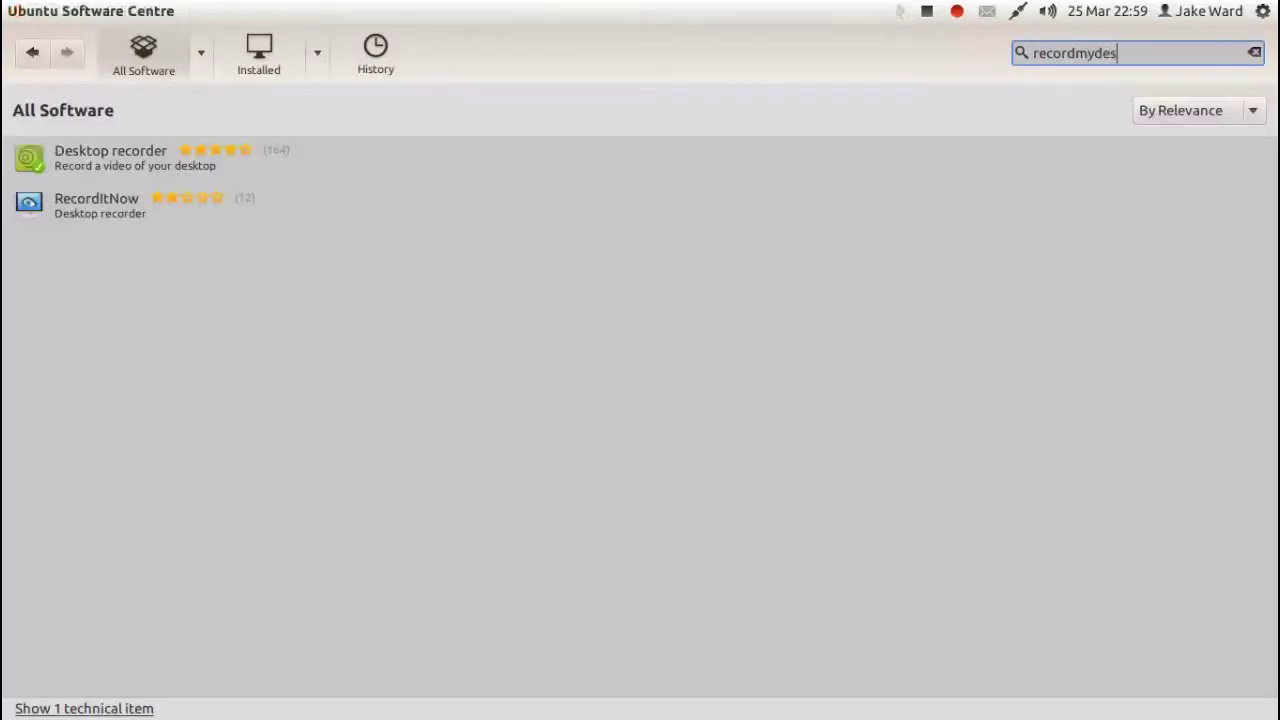
{"action": "left_click", "coordinate": [110, 158]}
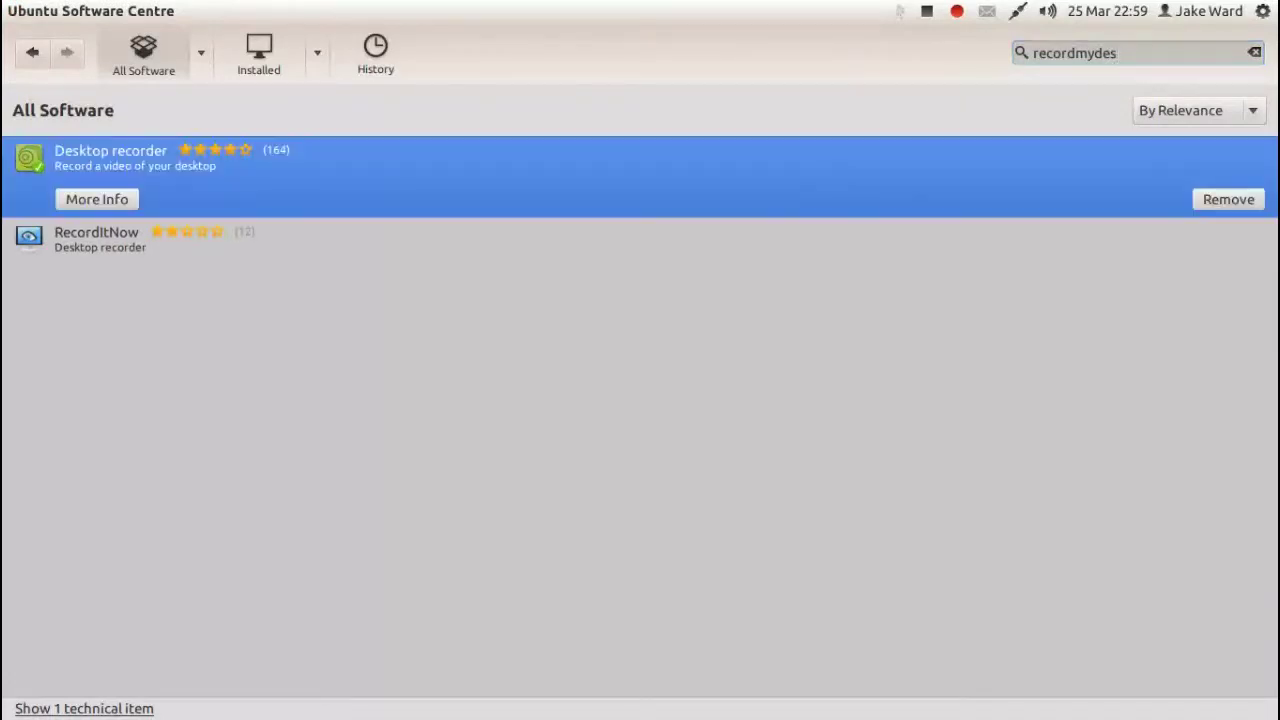
{"action": "left_click", "coordinate": [97, 200]}
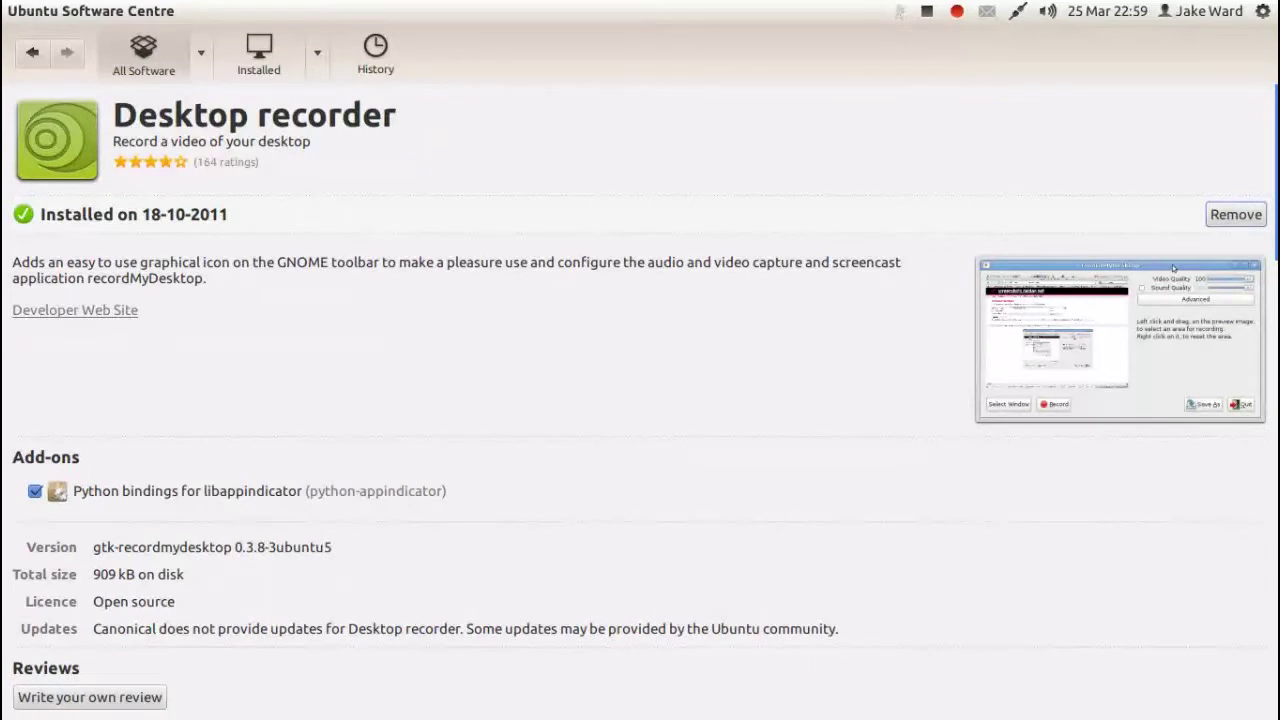
Return to the software list, search for "pulse" and open the details page of PulseAudio Volume Control.
{"action": "key", "text": "alt+Left"}
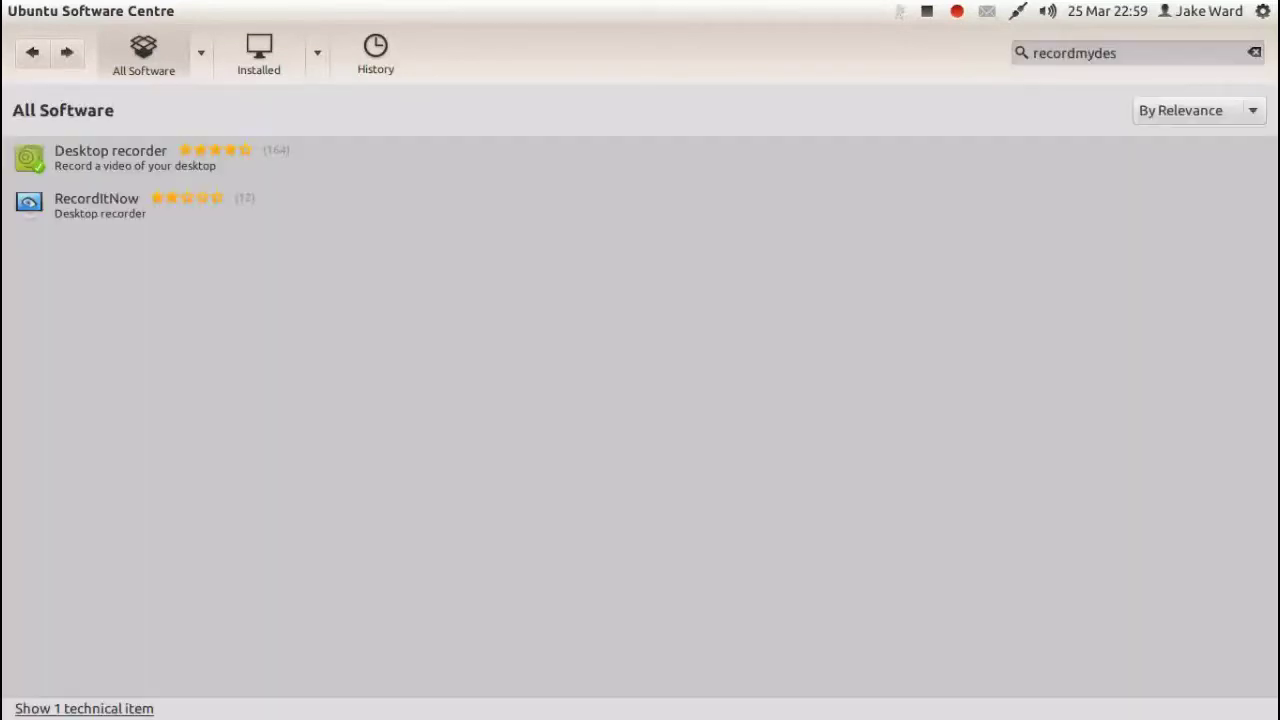
{"action": "left_click_drag", "start_coordinate": [1120, 53], "coordinate": [1030, 53]}
{"action": "type", "text": "pulse"}
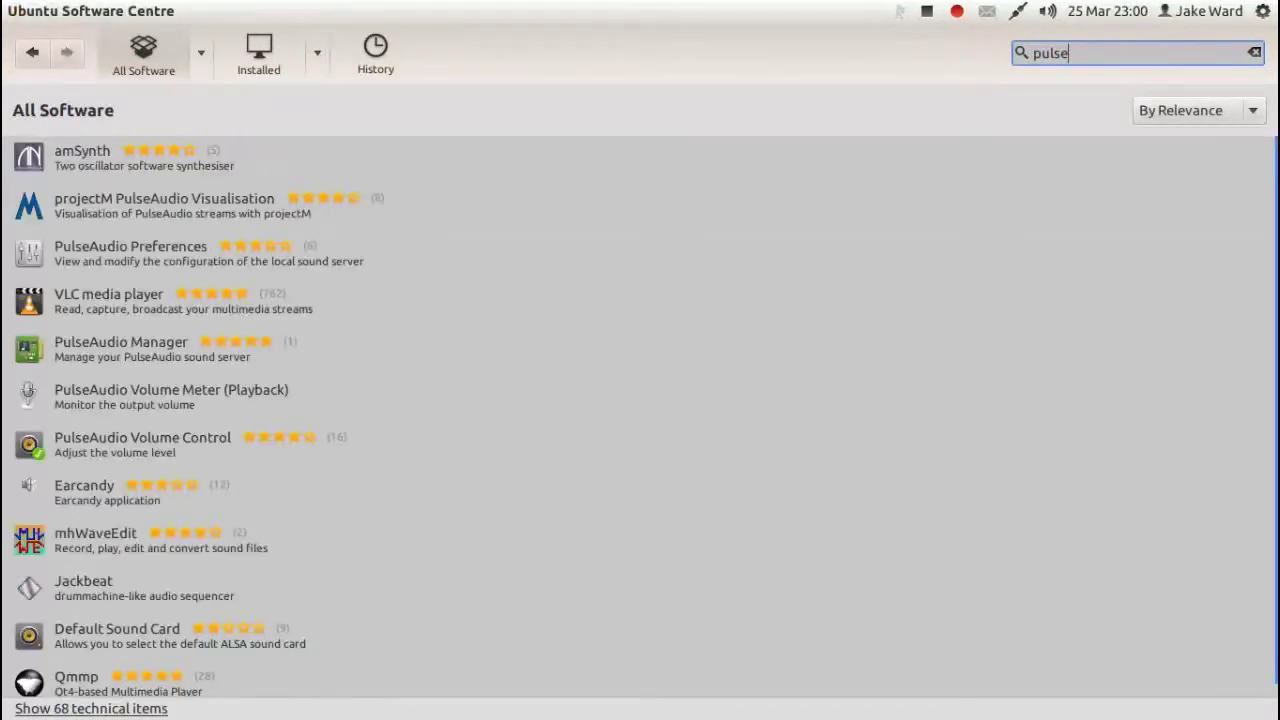
{"action": "left_click", "coordinate": [142, 445]}
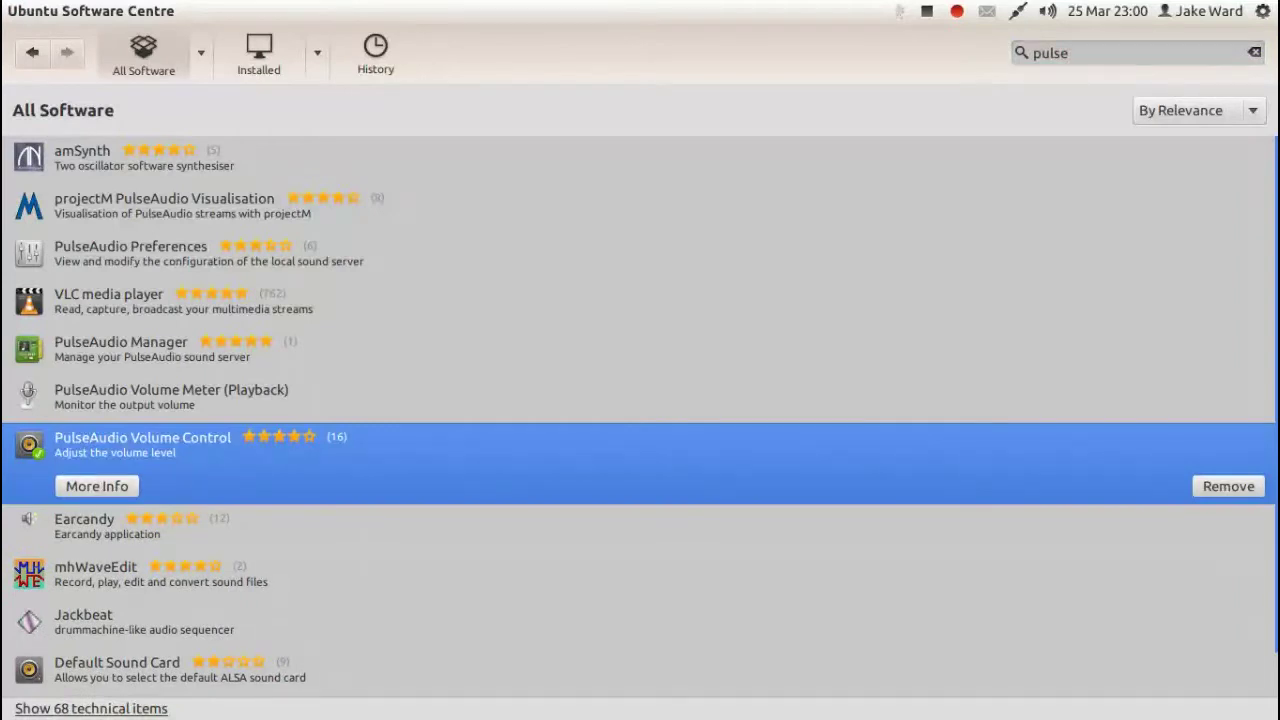
{"action": "left_click", "coordinate": [97, 486]}
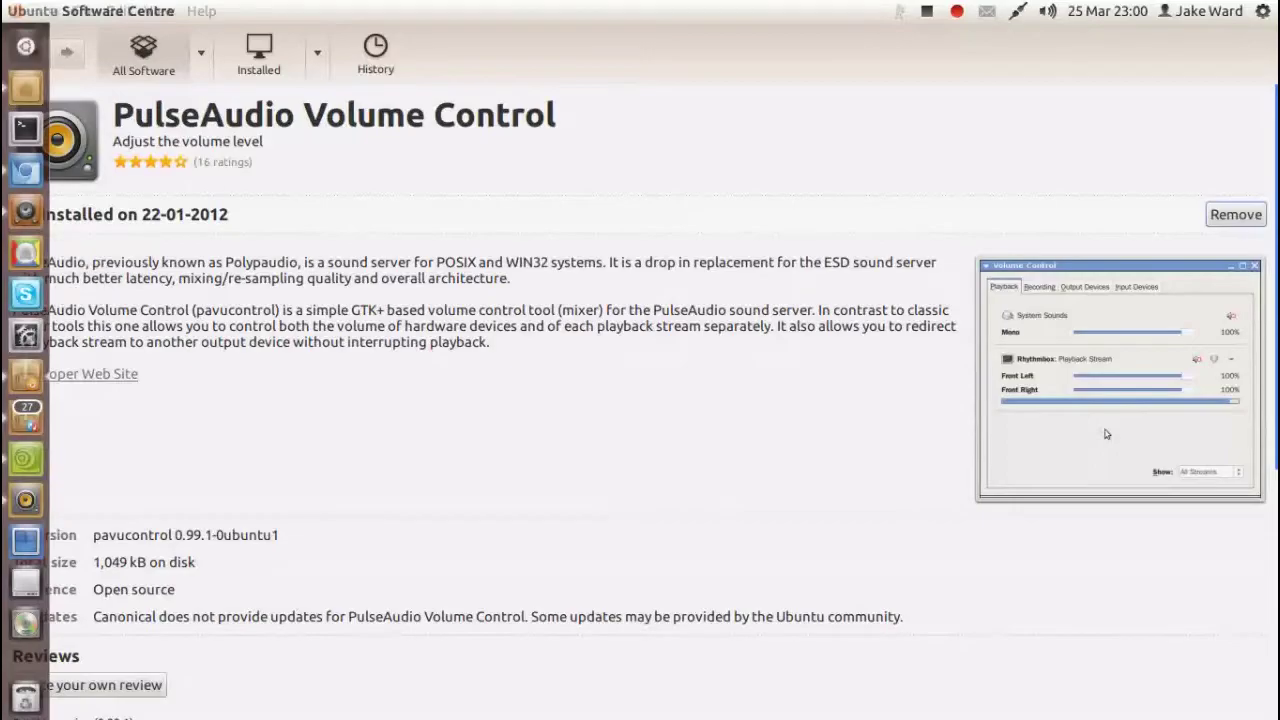
Find PulseAudio Volume Control by searching the Dash for "pulse" and launch it.
{"action": "left_click", "coordinate": [26, 46]}
{"action": "type", "text": "pulse"}
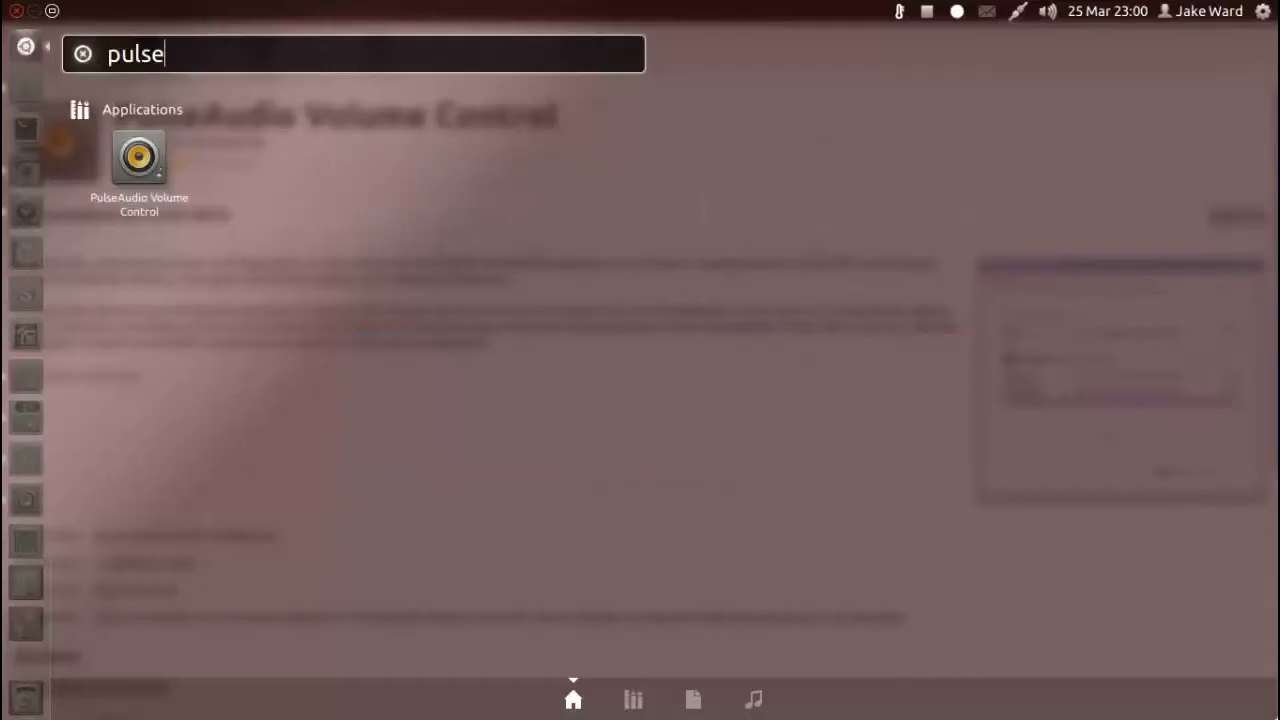
{"action": "key", "text": "Return"}
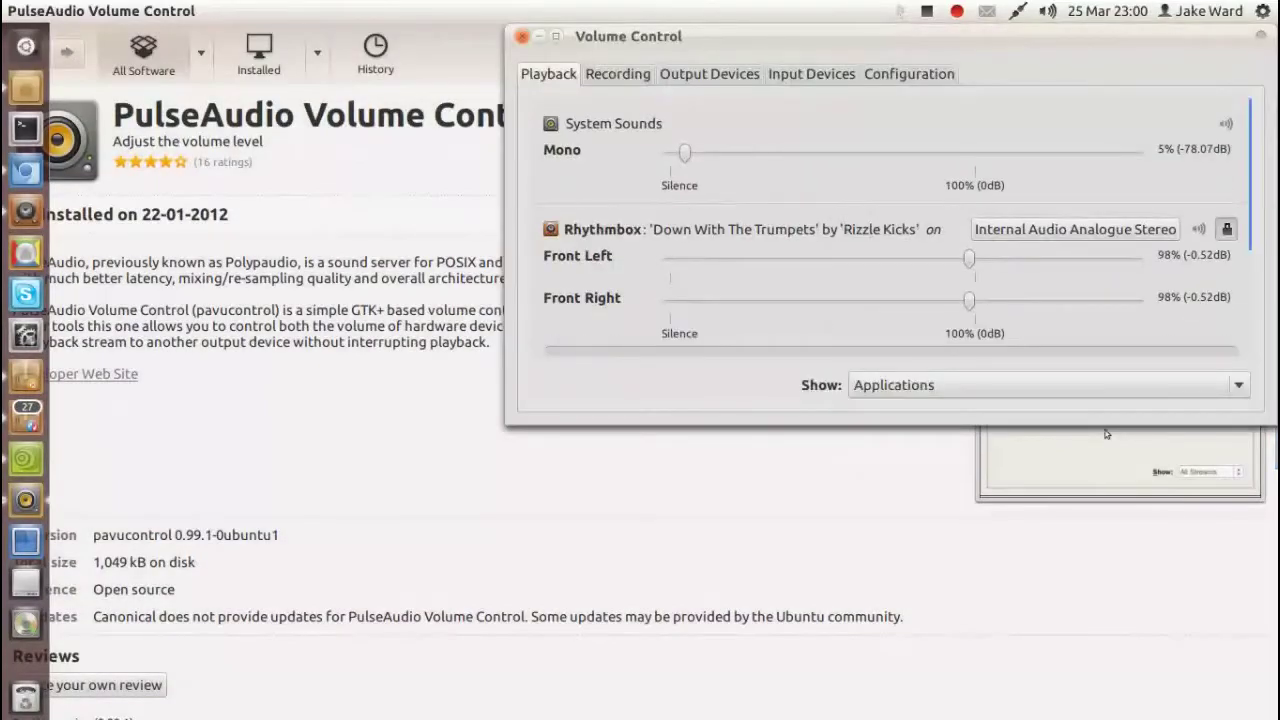
Show the recording streams in Volume Control and examine the available capture sources for recordmydesktop without changing the source.
{"action": "left_click", "coordinate": [618, 74]}
{"action": "left_click_drag", "start_coordinate": [720, 37], "coordinate": [527, 99]}
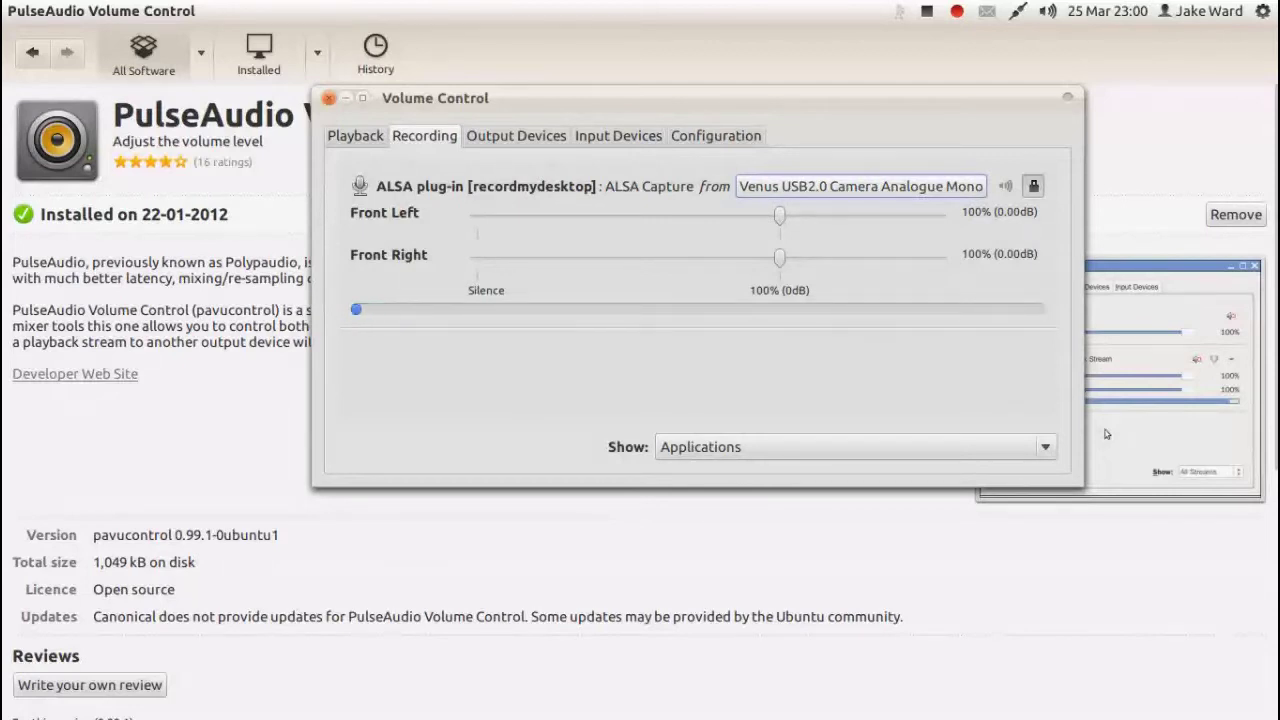
{"action": "left_click", "coordinate": [829, 184]}
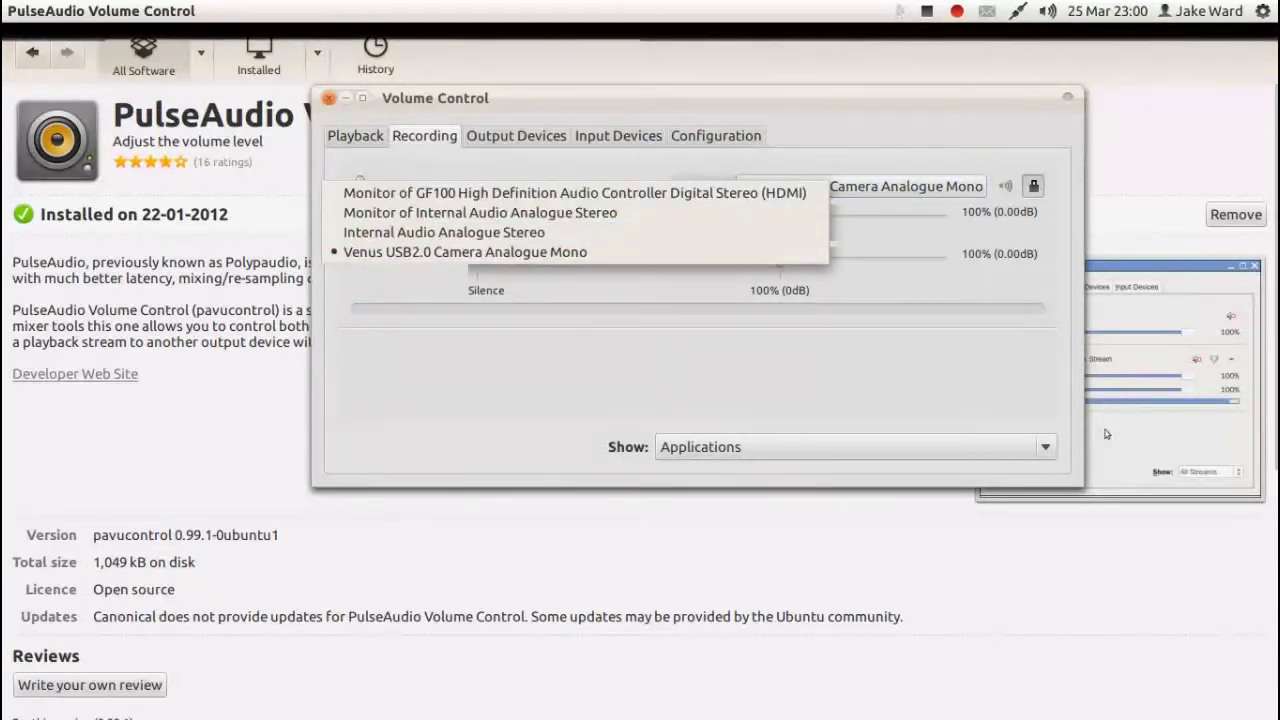
{"action": "left_click", "coordinate": [1106, 434]}
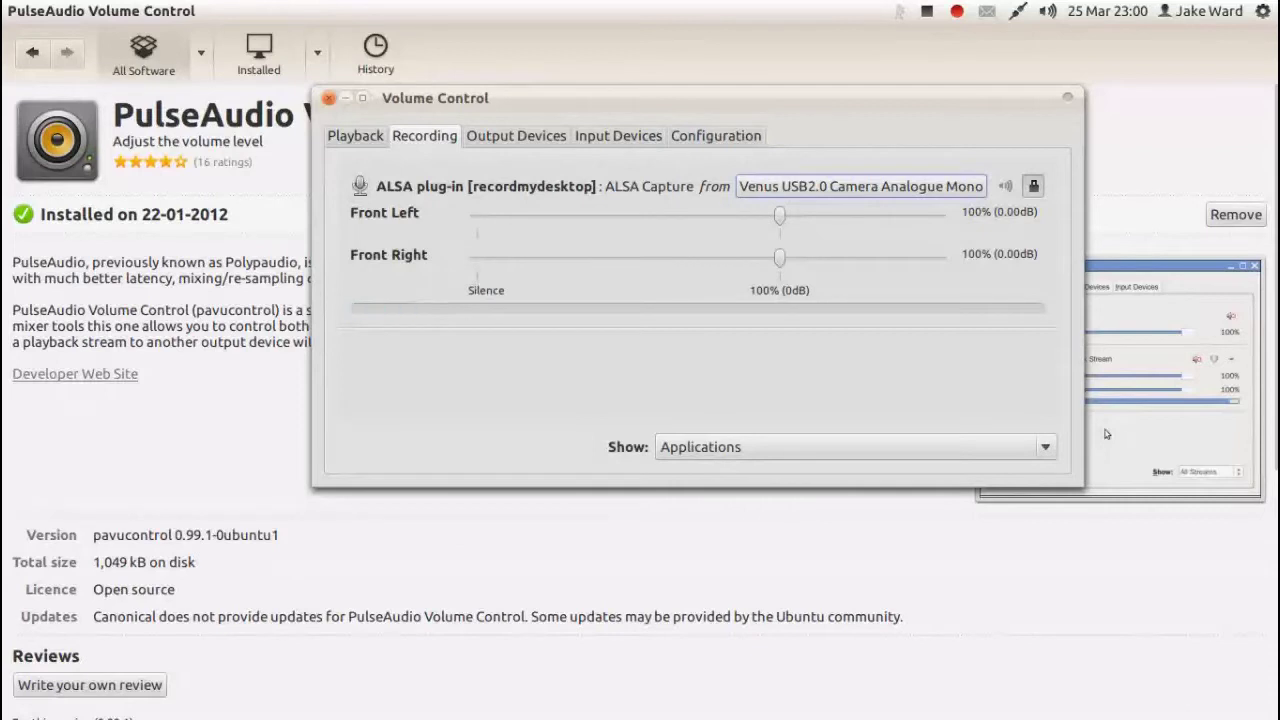
Switch to recordMyDesktop and examine the Files, Performance and Sound options in its advanced settings.
{"action": "key", "text": "super"}
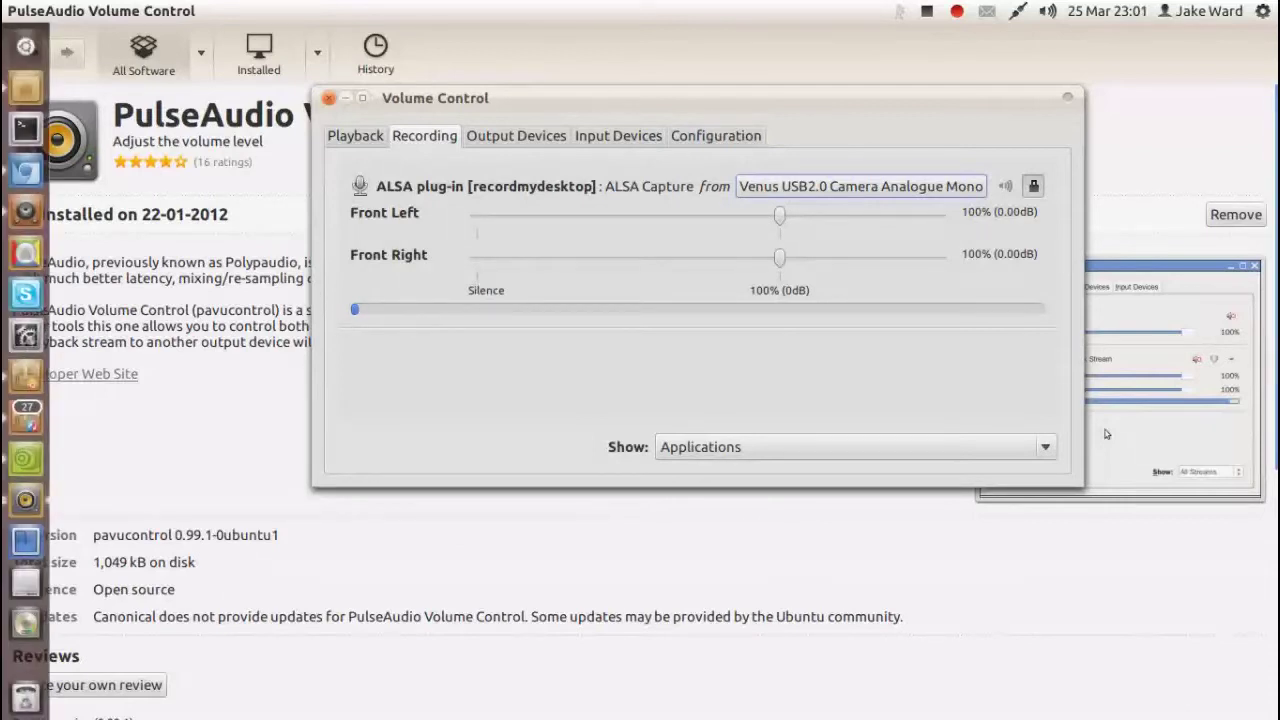
{"action": "left_click", "coordinate": [26, 459]}
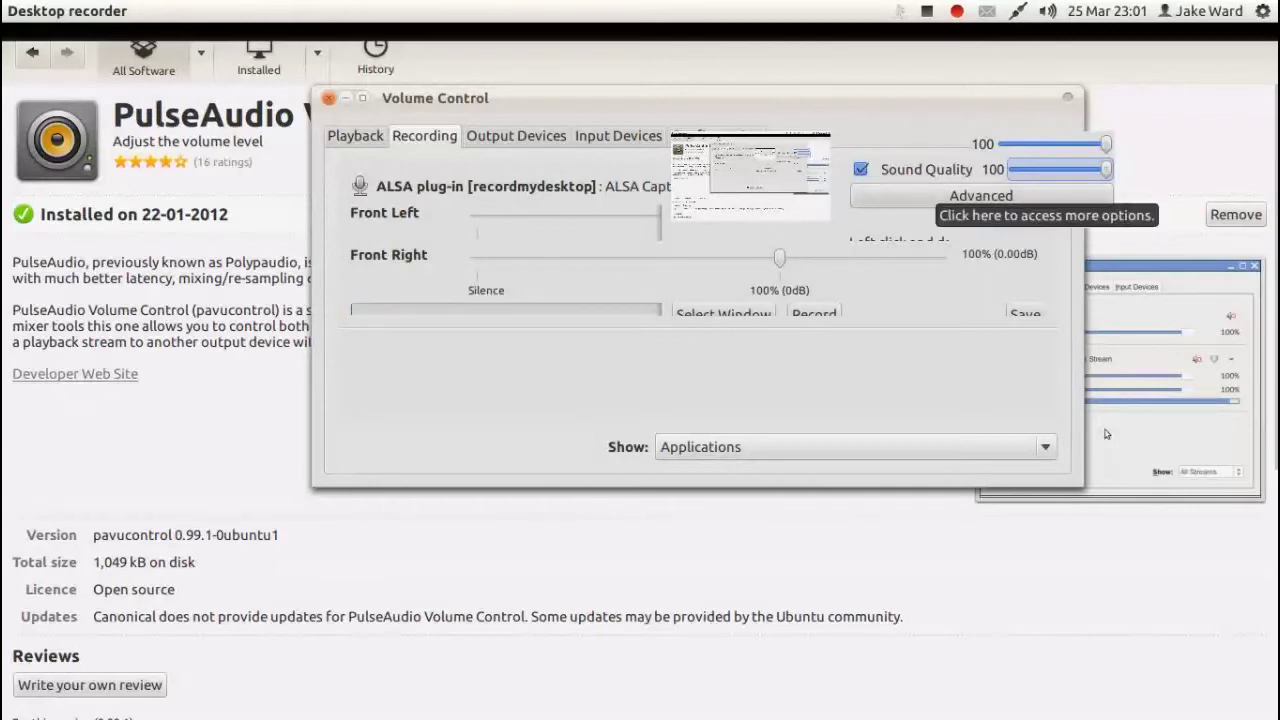
{"action": "left_click", "coordinate": [981, 196]}
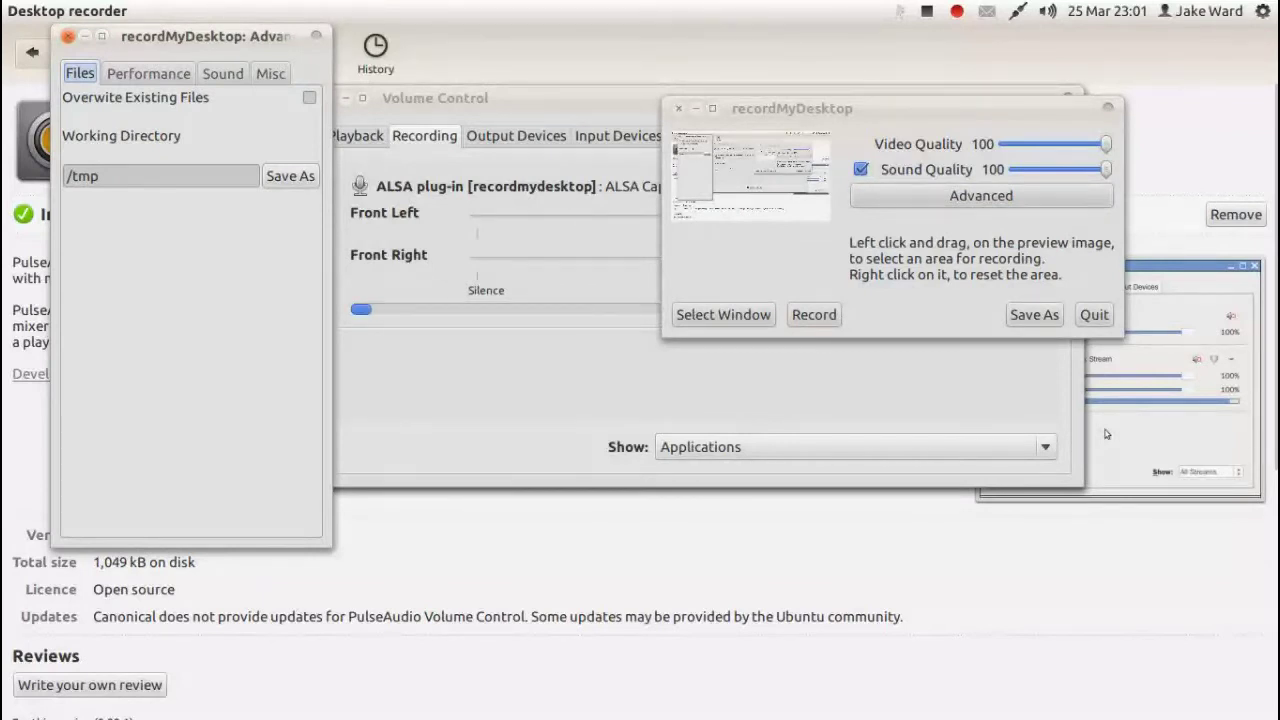
{"action": "key", "text": "Right"}
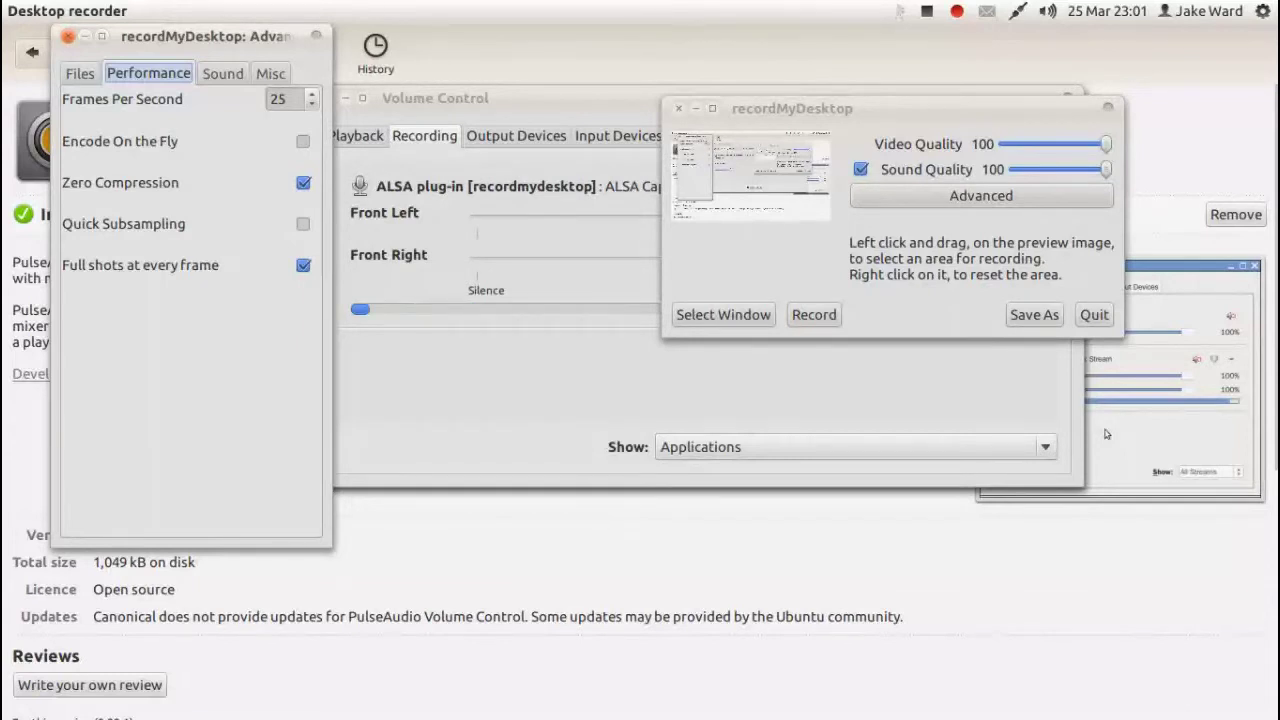
{"action": "key", "text": "Right"}
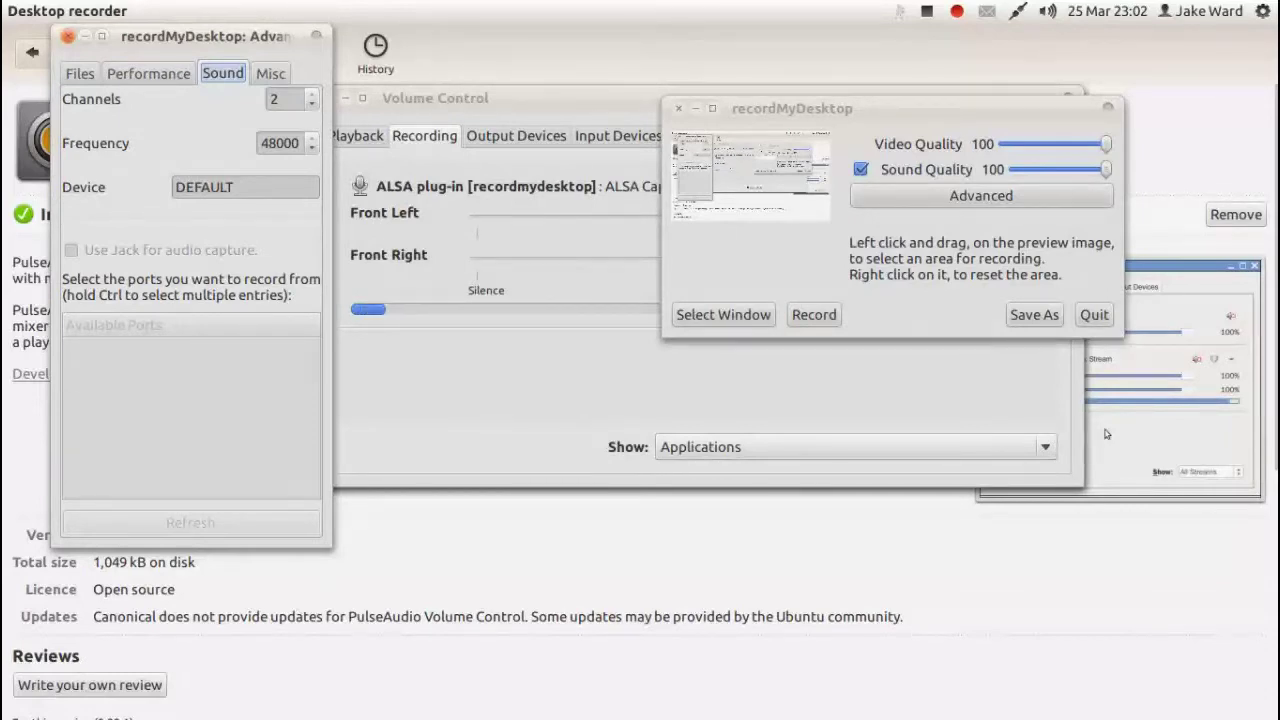
Close the Volume Control window, review recordMyDesktop's Misc options and close the advanced settings.
{"action": "left_click_drag", "start_coordinate": [436, 98], "coordinate": [320, 140]}
{"action": "key", "text": "alt+F4"}
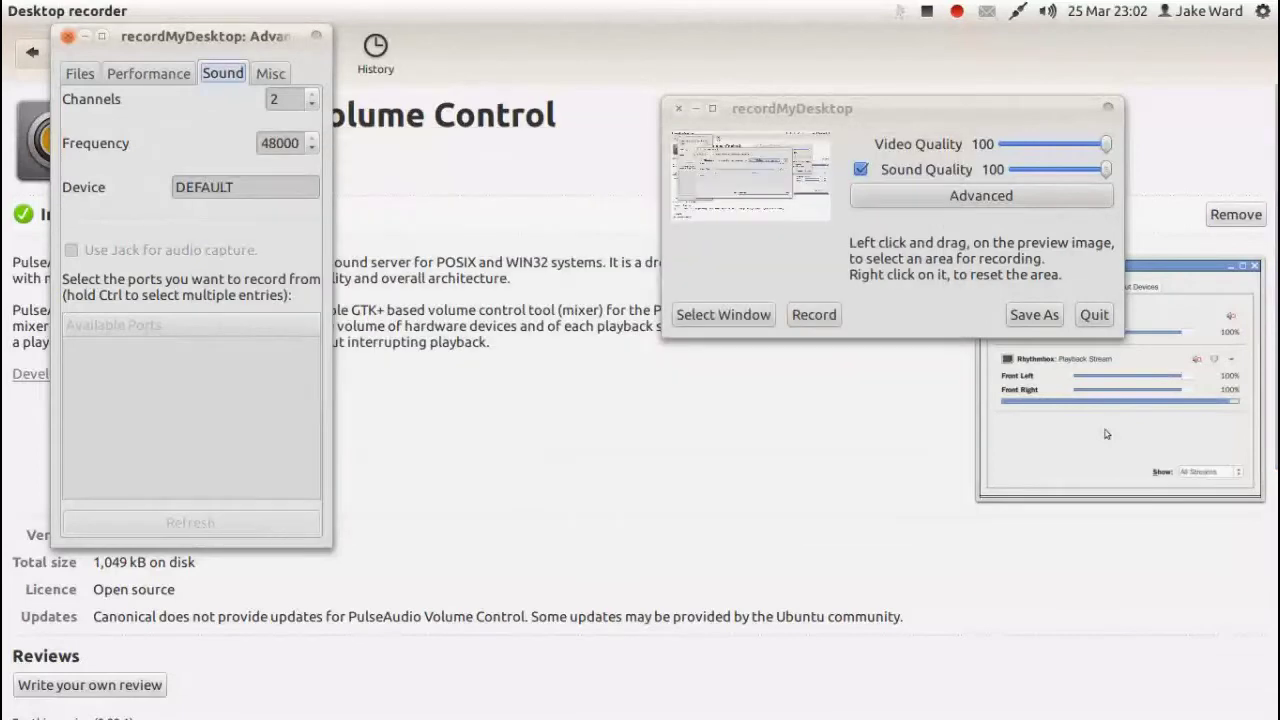
{"action": "left_click", "coordinate": [271, 73]}
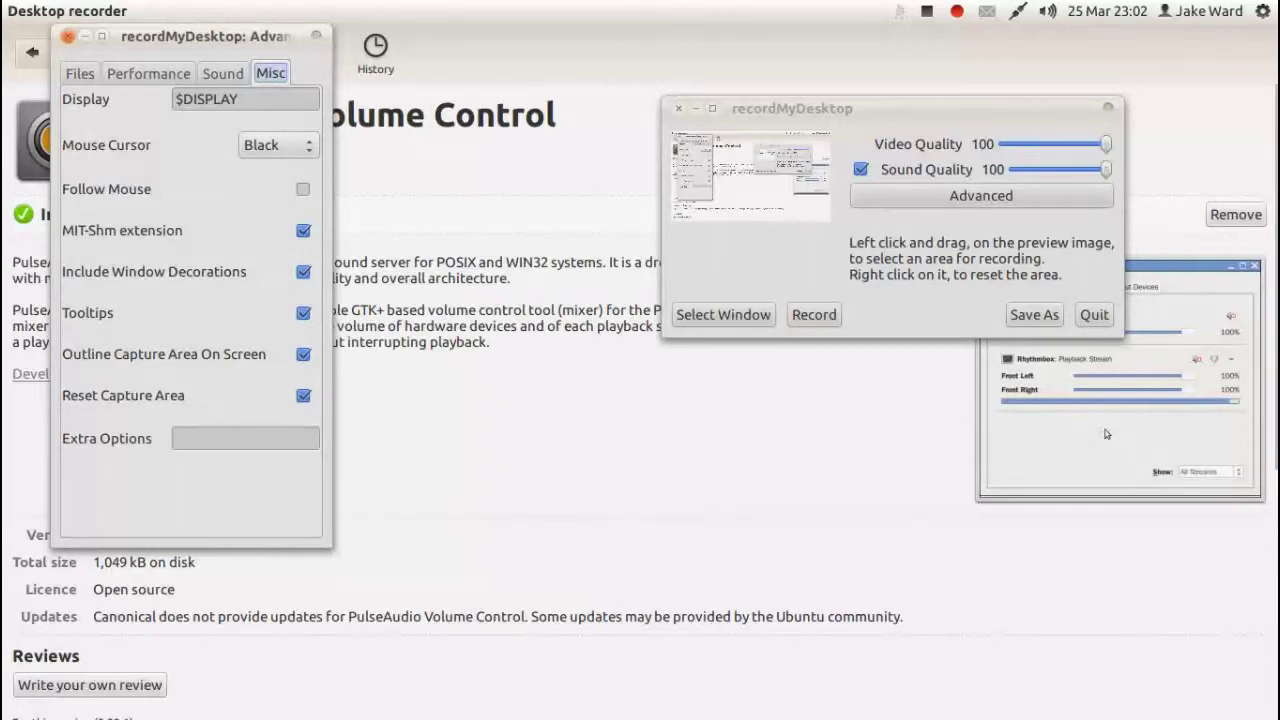
{"action": "left_click", "coordinate": [80, 73]}
{"action": "left_click", "coordinate": [67, 36]}
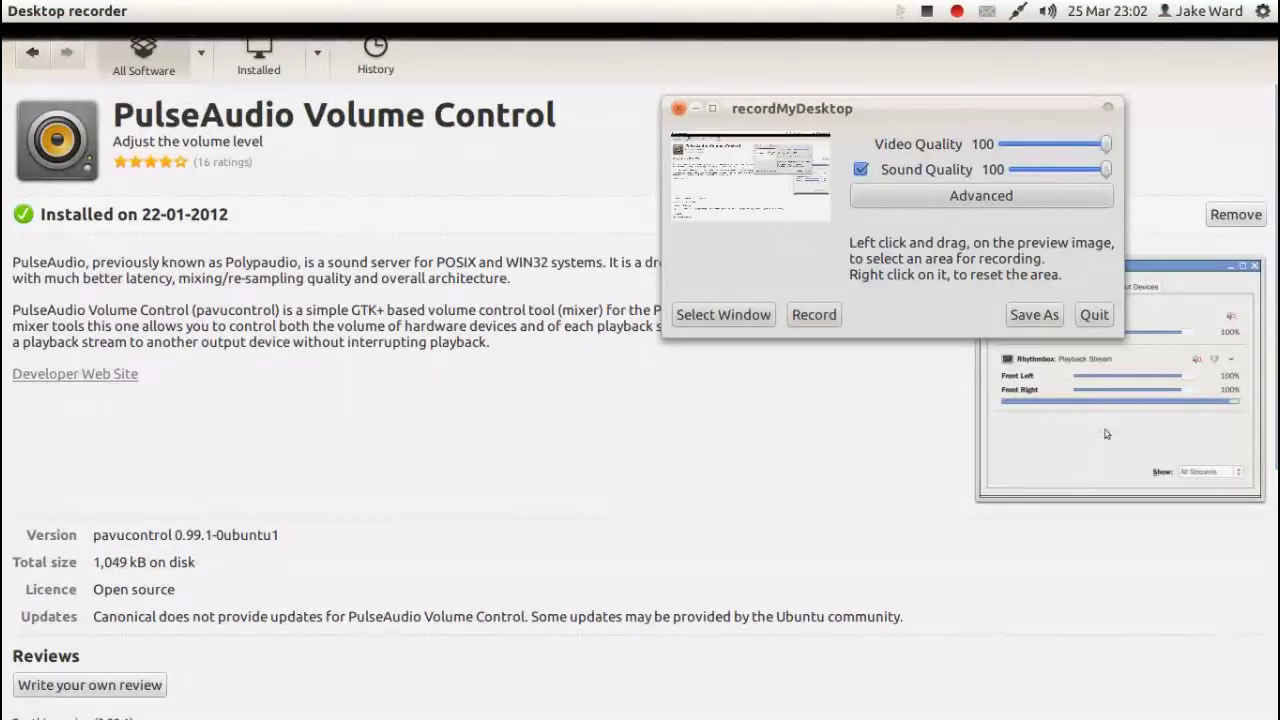
Mark a rectangular capture area around the middle of the screen in recordMyDesktop's preview and close the recorder window.
{"action": "left_click_drag", "start_coordinate": [693, 158], "coordinate": [776, 205]}
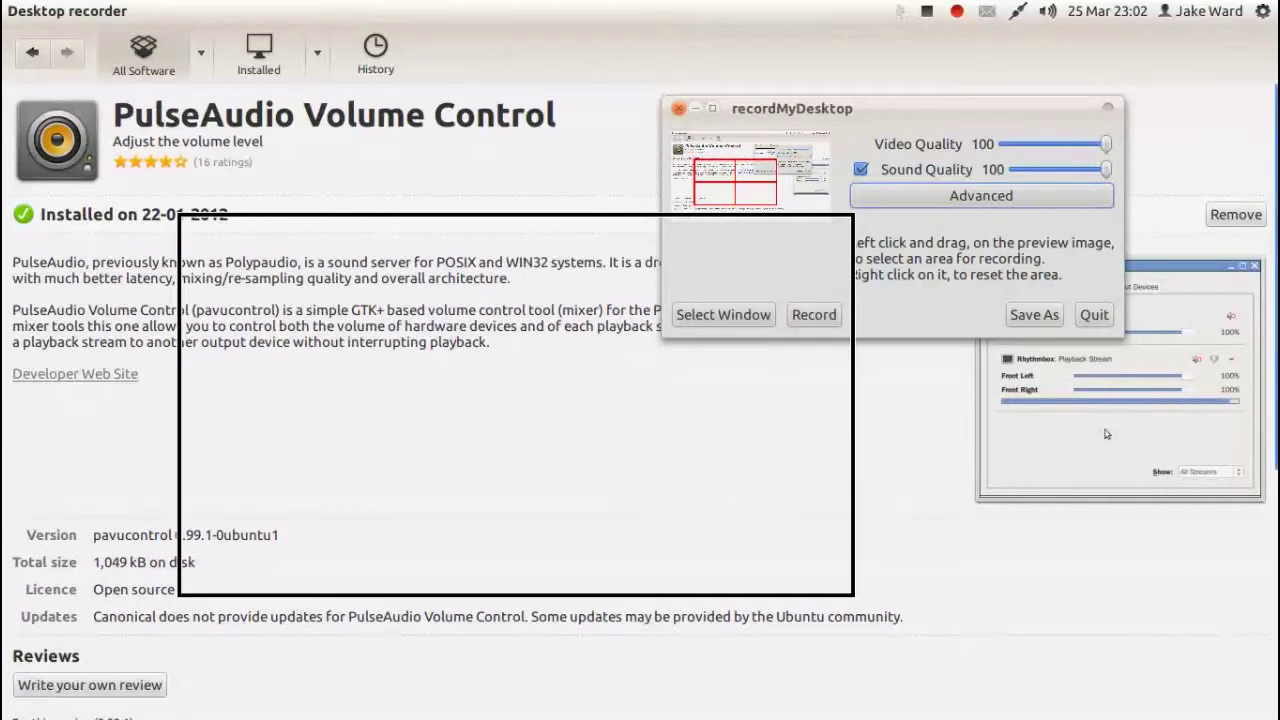
{"action": "left_click_drag", "start_coordinate": [792, 108], "coordinate": [643, 45]}
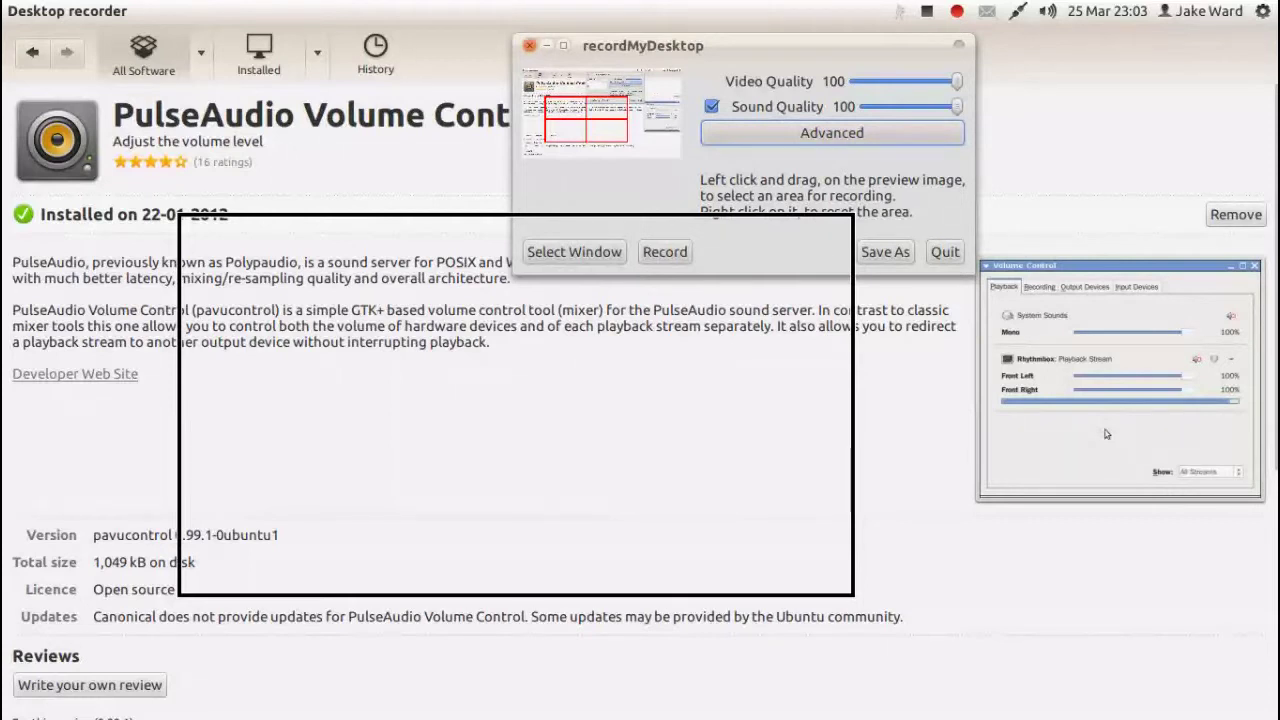
{"action": "left_click", "coordinate": [530, 46]}
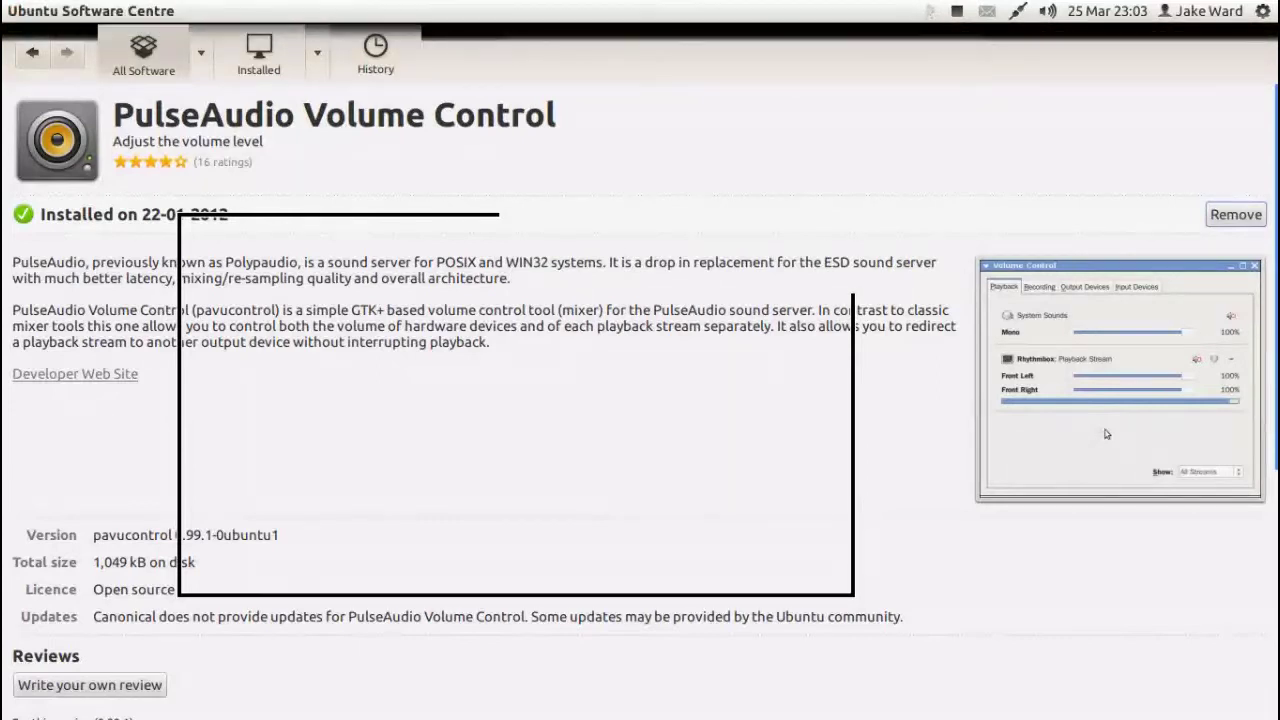
Return to the Ubuntu Software Centre results, search for "arista" and select Arista Transcoder.
{"action": "left_click", "coordinate": [32, 52]}
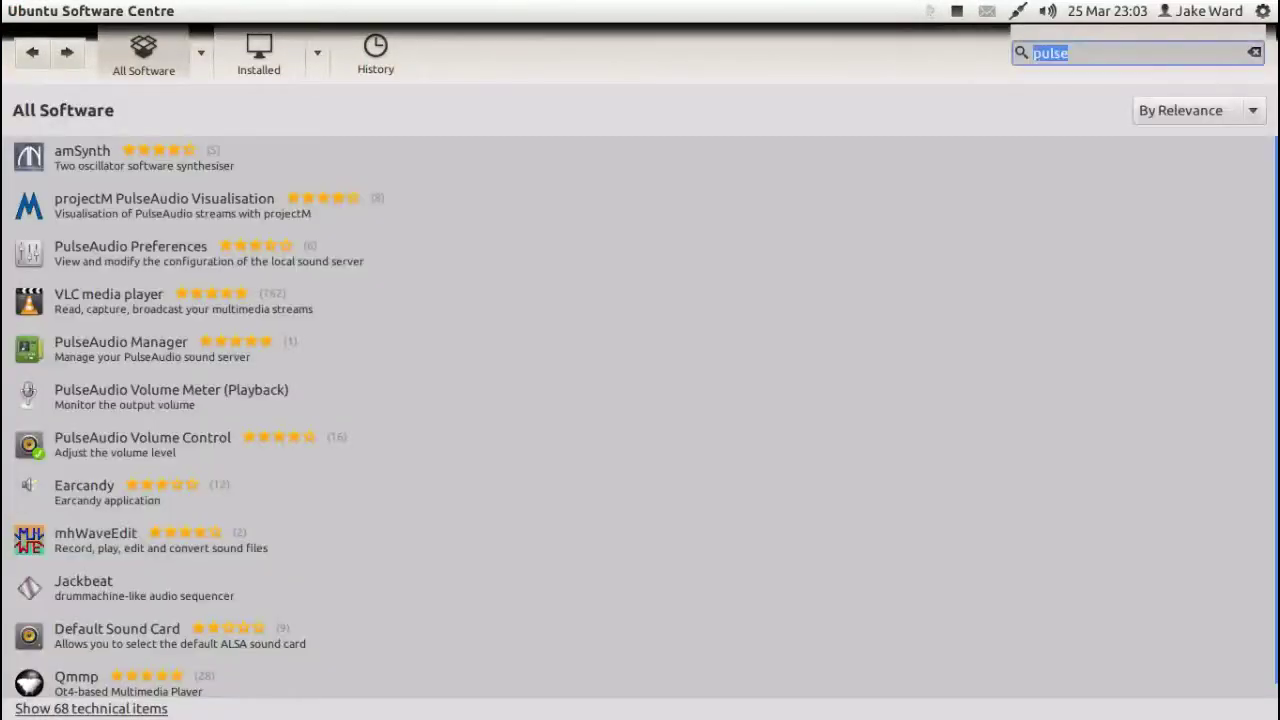
{"action": "type", "text": "arista"}
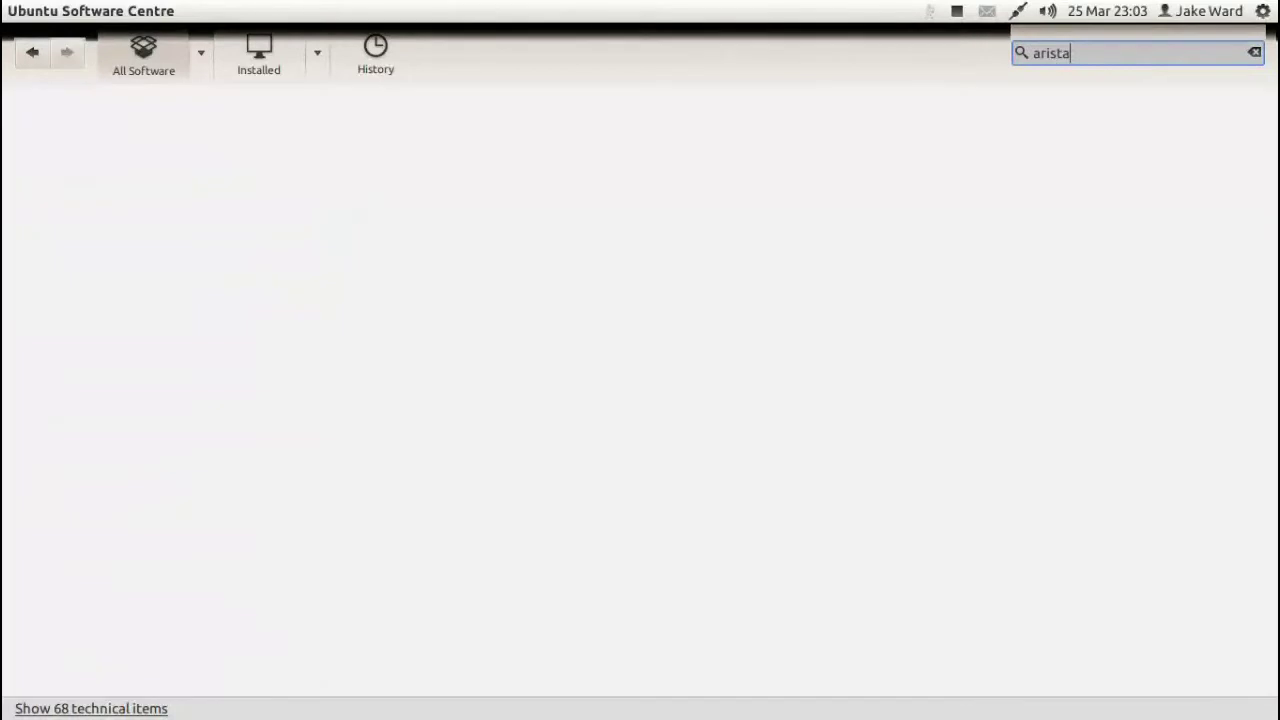
{"action": "left_click", "coordinate": [150, 158]}
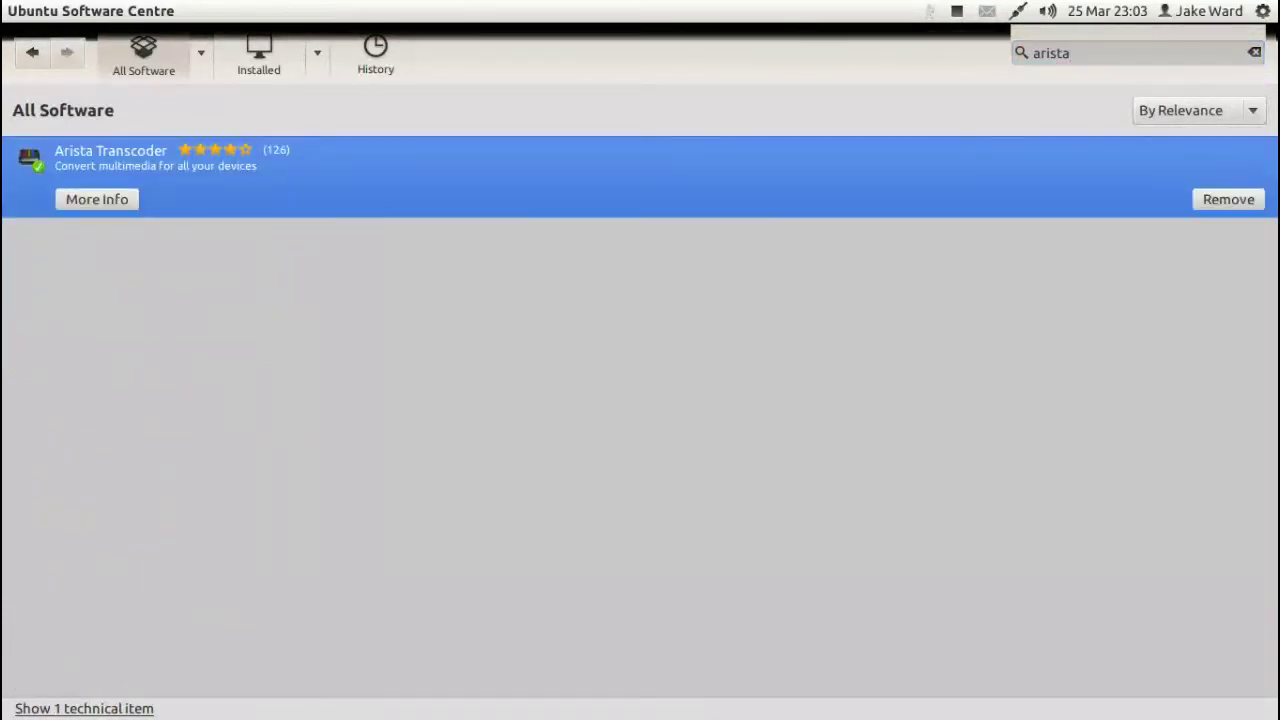
Launch Arista Transcoder by searching for "arista" and start a new conversion.
{"action": "mouse_move", "coordinate": [100, 11]}
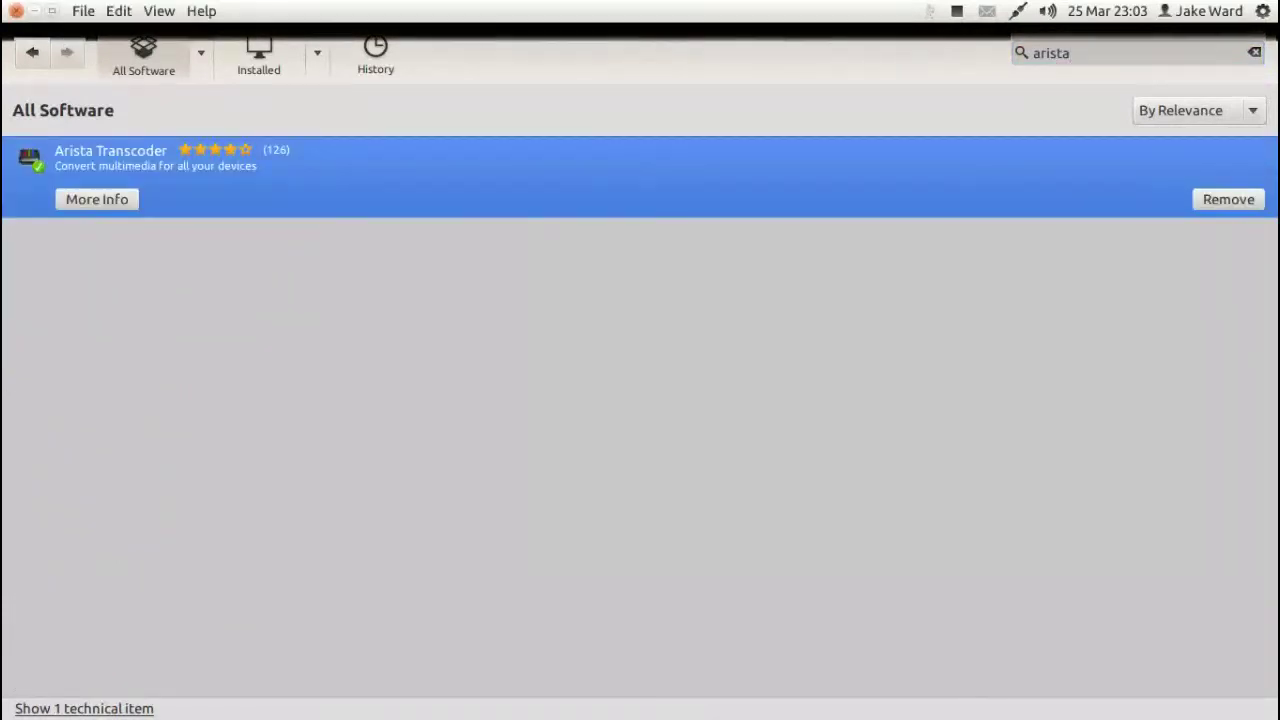
{"action": "left_click", "coordinate": [25, 46]}
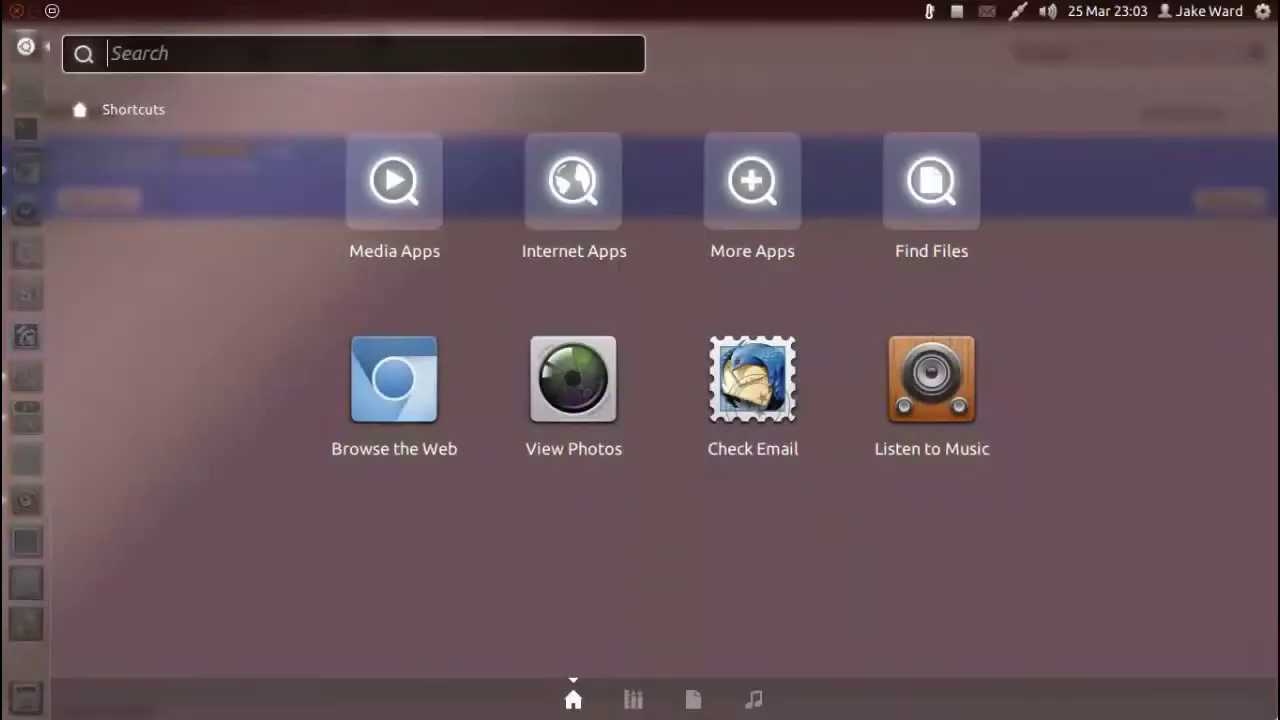
{"action": "type", "text": "arista"}
{"action": "key", "text": "Return"}
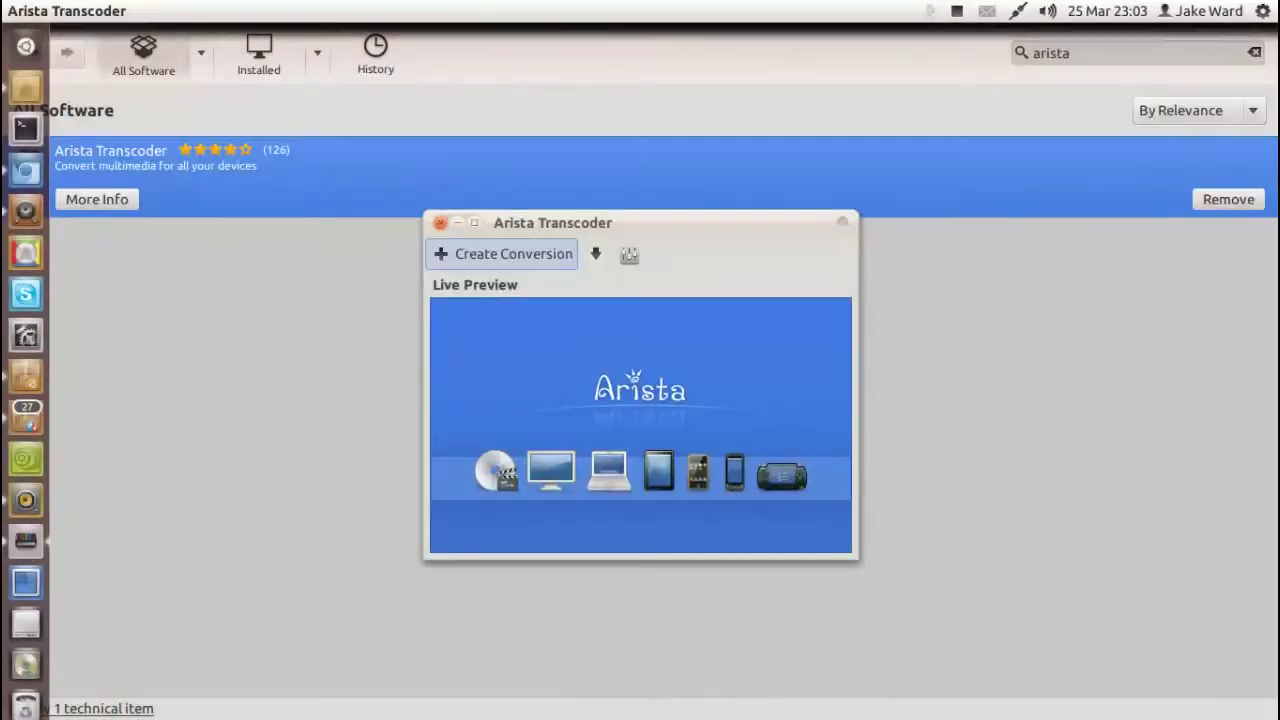
{"action": "left_click", "coordinate": [528, 254]}
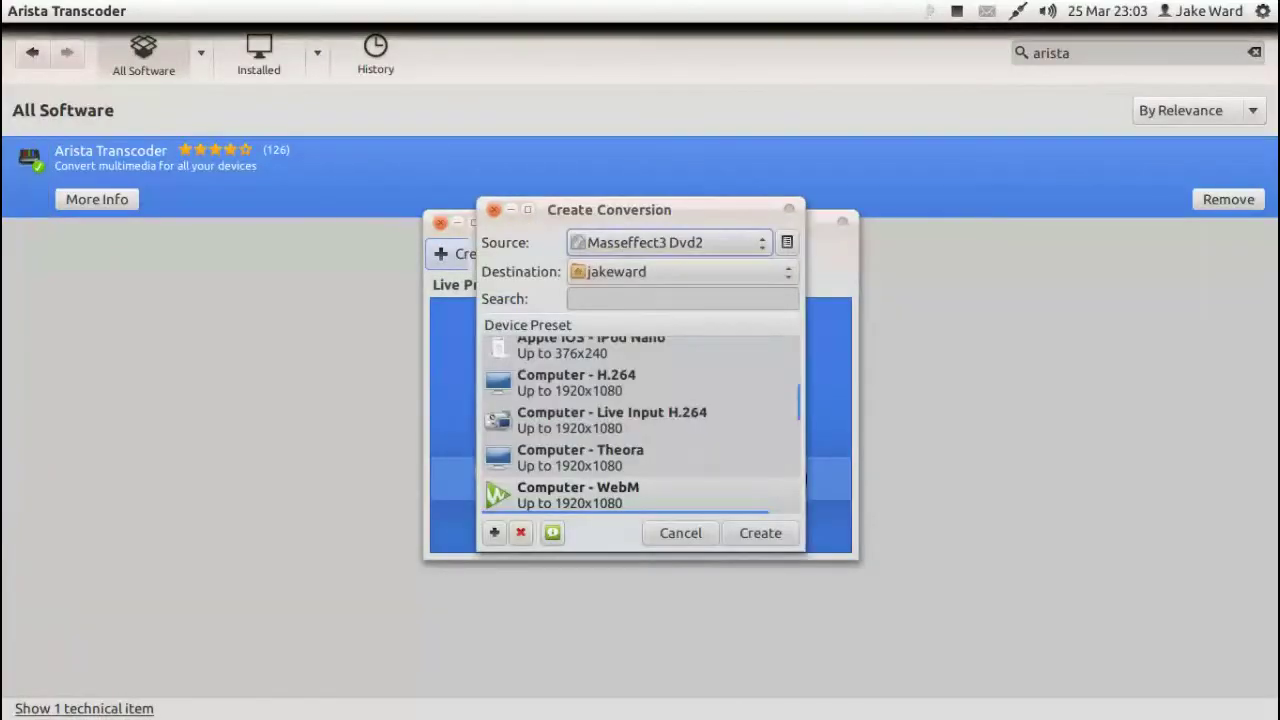
Browse the home folder and choose out-1.ogv as the conversion's source file.
{"action": "left_click", "coordinate": [668, 243]}
{"action": "left_click", "coordinate": [629, 294]}
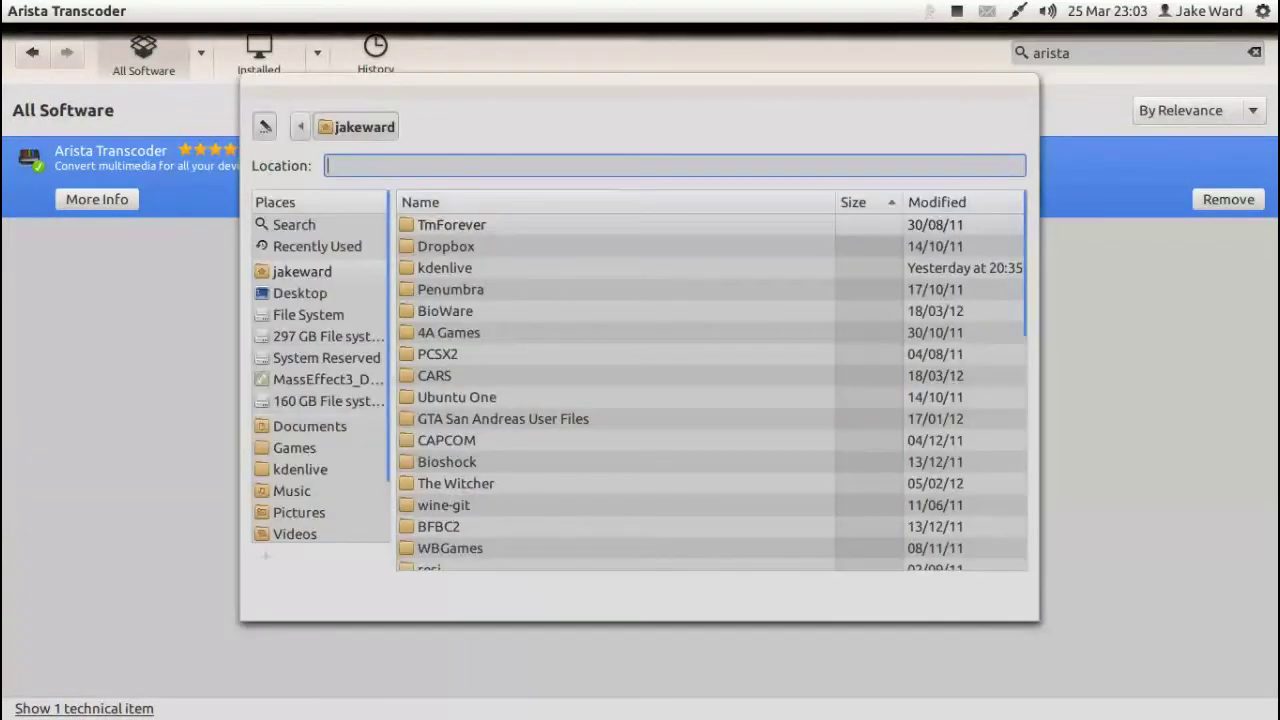
{"action": "scroll", "coordinate": [630, 300], "scroll_direction": "down", "scroll_amount": 8}
{"action": "scroll", "coordinate": [711, 392], "scroll_direction": "down", "scroll_amount": 3}
{"action": "scroll", "coordinate": [711, 392], "scroll_direction": "up", "scroll_amount": 7}
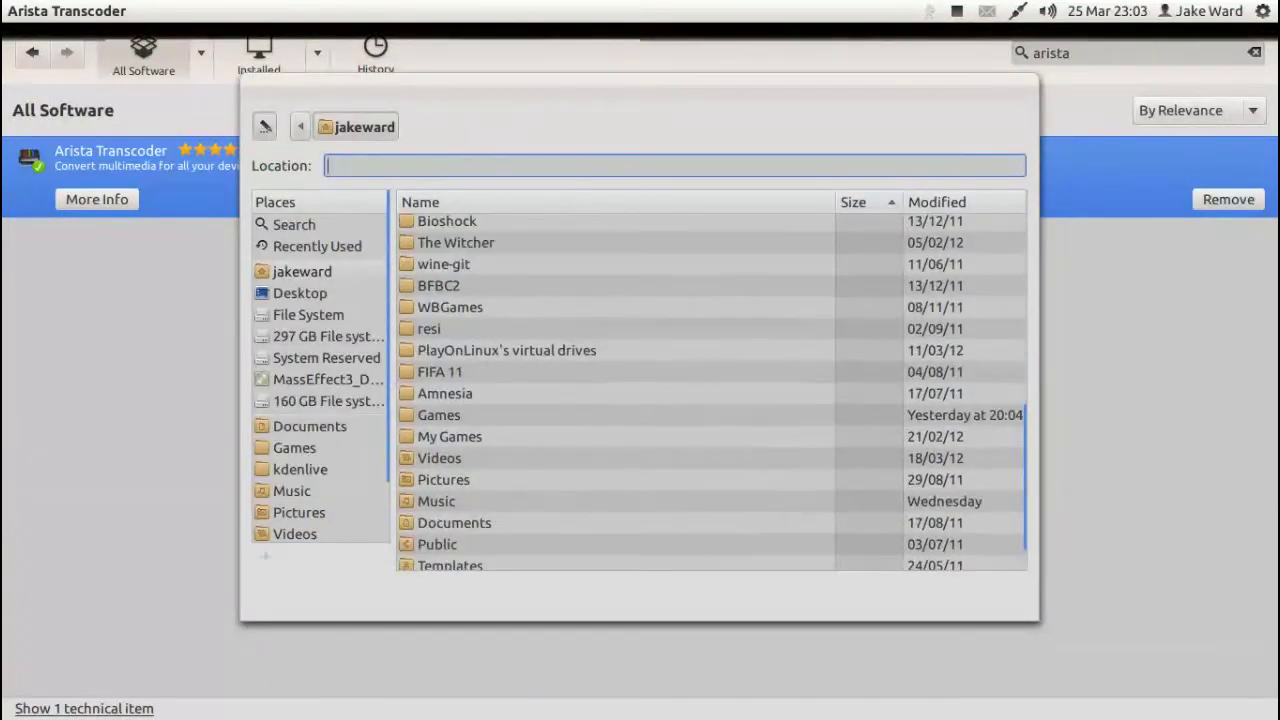
{"action": "scroll", "coordinate": [711, 392], "scroll_direction": "down", "scroll_amount": 1}
{"action": "scroll", "coordinate": [711, 392], "scroll_direction": "up", "scroll_amount": 11}
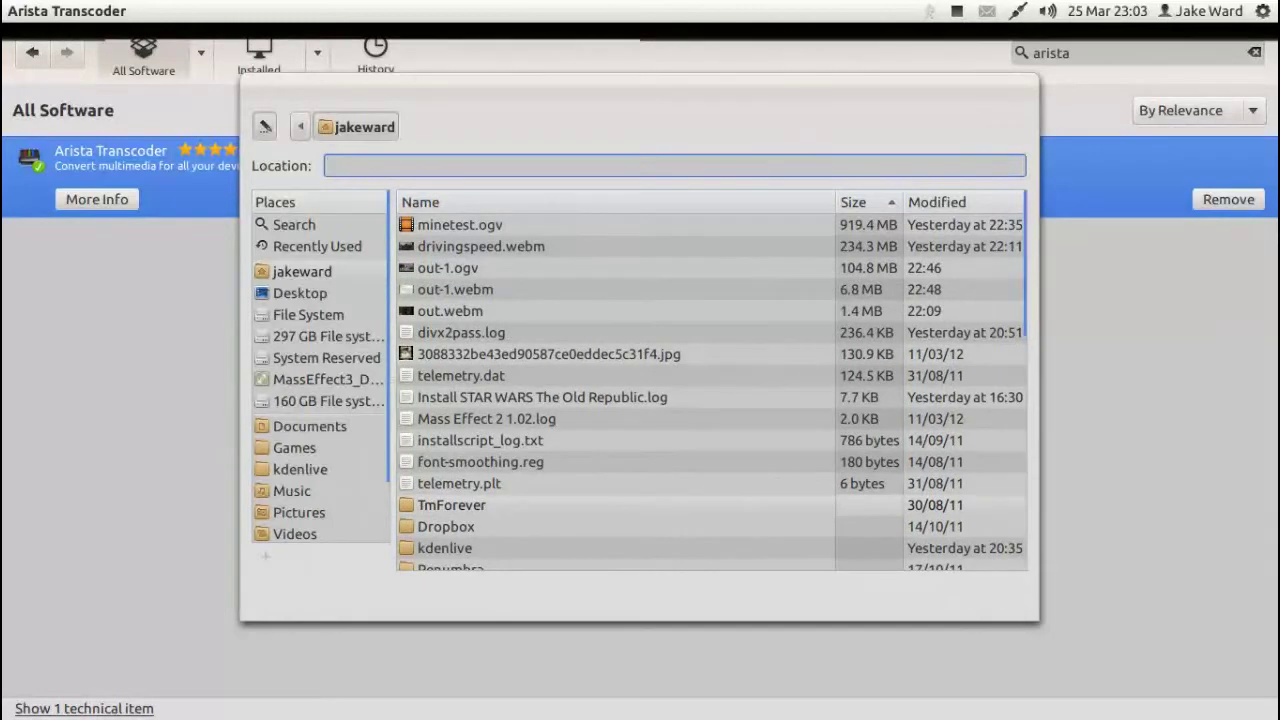
{"action": "left_click", "coordinate": [520, 268]}
{"action": "key", "text": "Return"}
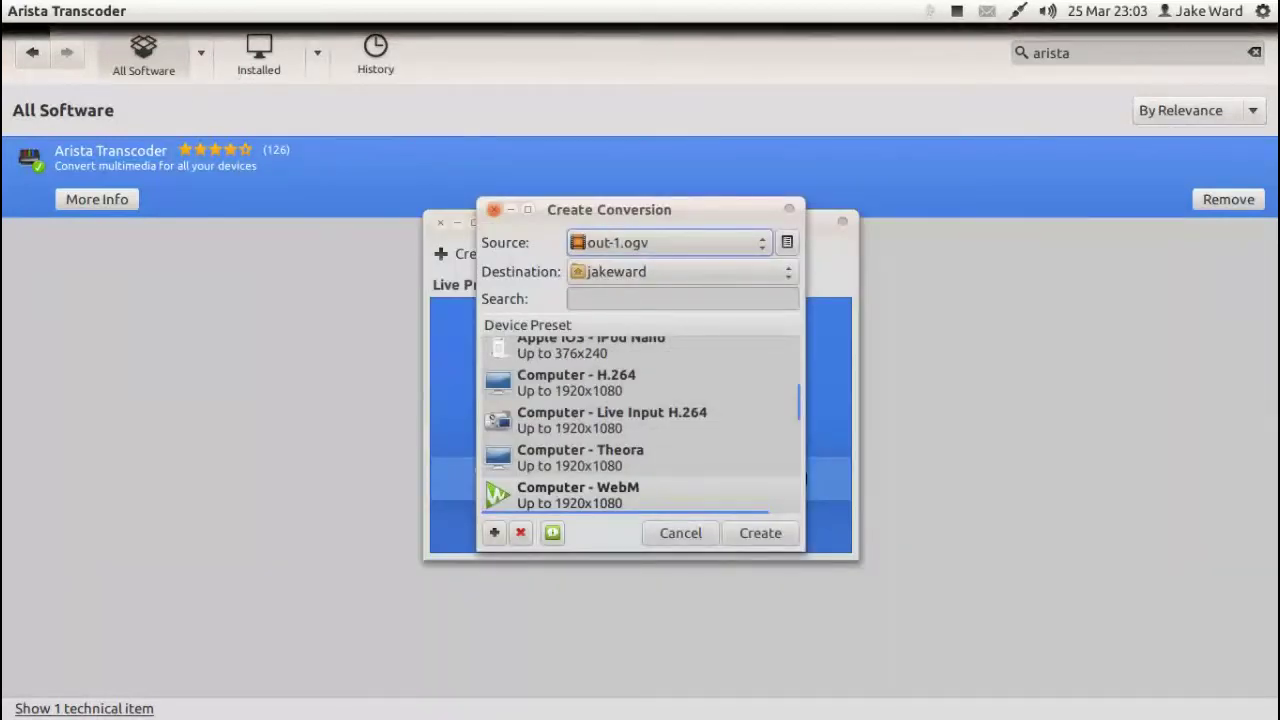
Review the device presets, select "Web Browser - WebM" and create the conversion.
{"action": "scroll", "coordinate": [640, 424], "scroll_direction": "down", "scroll_amount": 3}
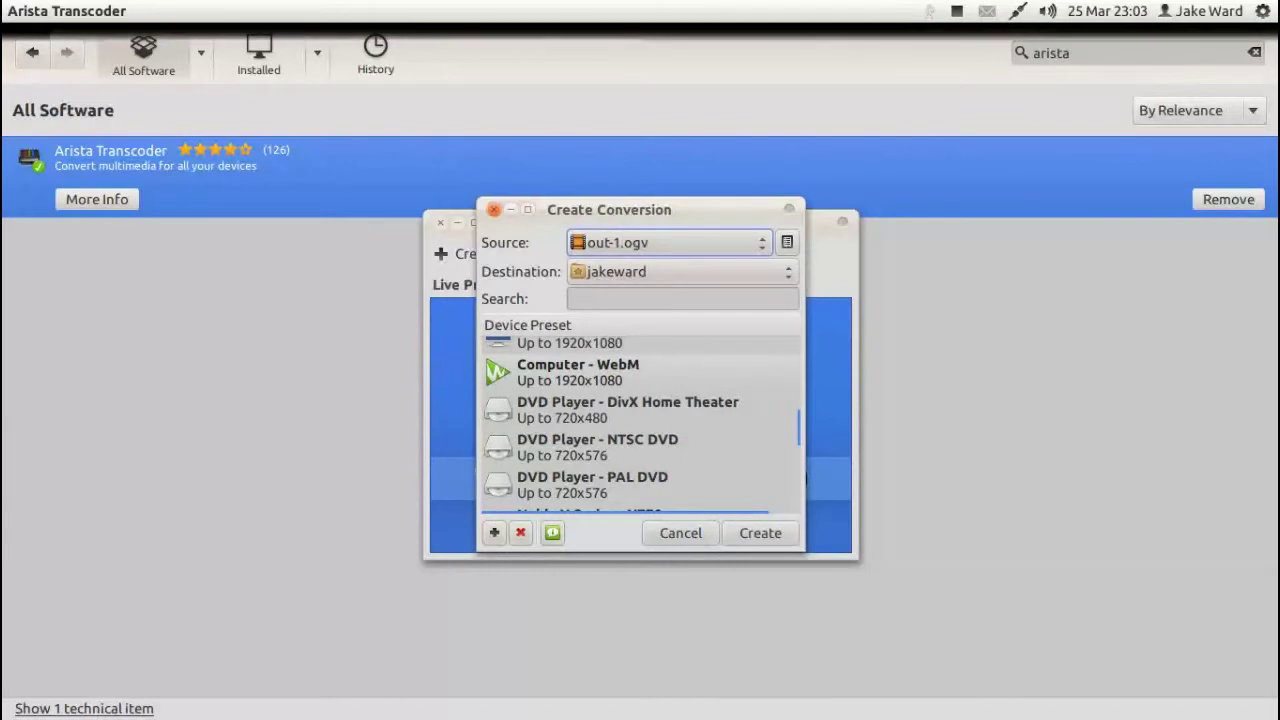
{"action": "scroll", "coordinate": [640, 424], "scroll_direction": "down", "scroll_amount": 10}
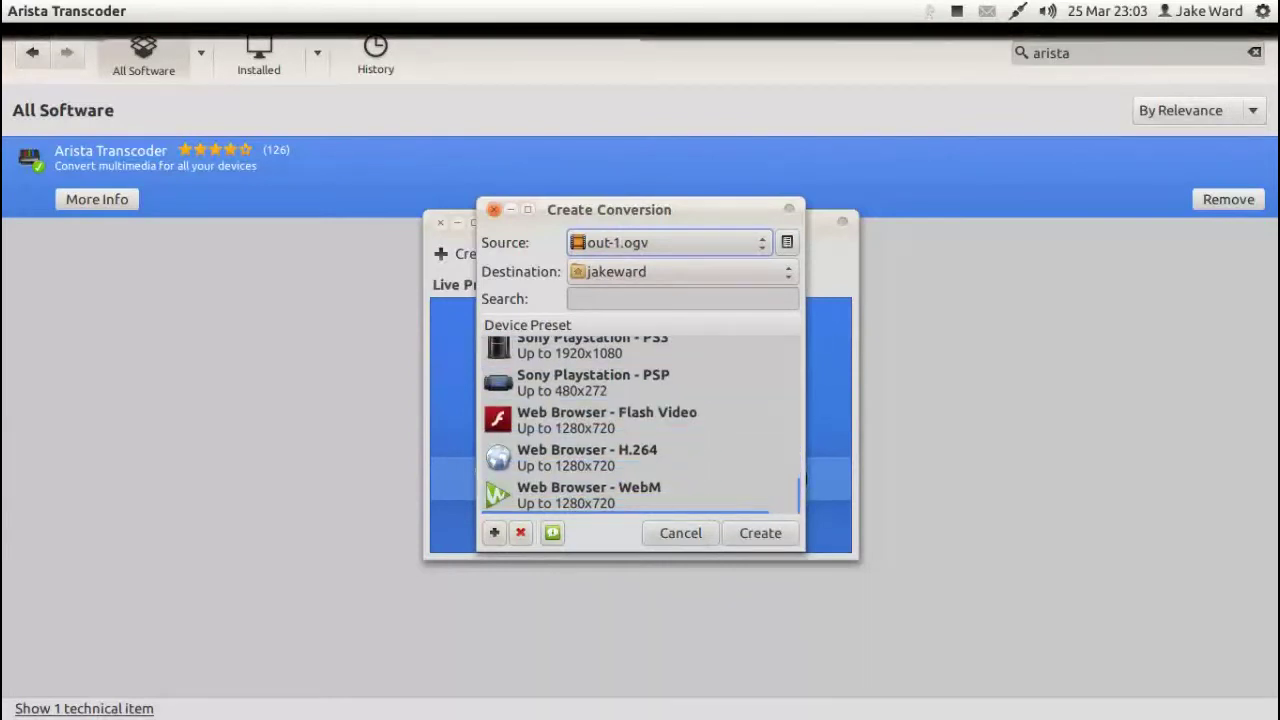
{"action": "scroll", "coordinate": [640, 424], "scroll_direction": "up", "scroll_amount": 2}
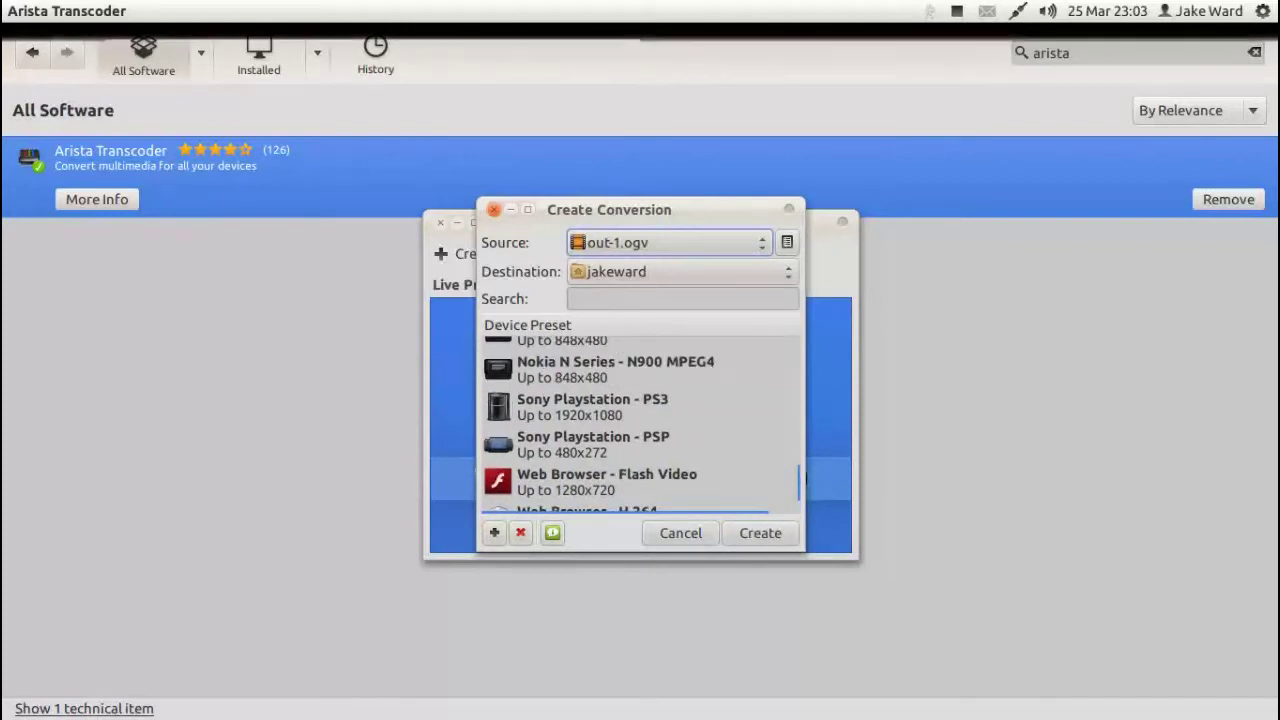
{"action": "scroll", "coordinate": [640, 424], "scroll_direction": "up", "scroll_amount": 3}
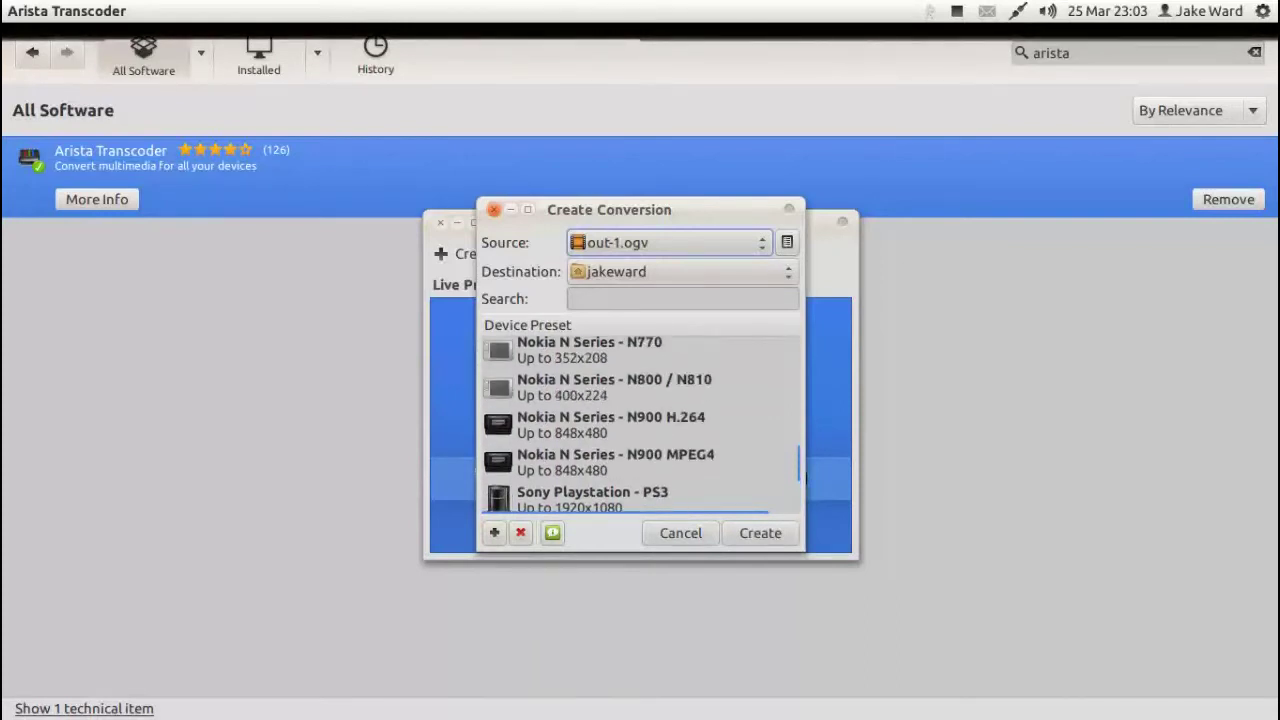
{"action": "scroll", "coordinate": [640, 424], "scroll_direction": "up", "scroll_amount": 3}
{"action": "scroll", "coordinate": [640, 424], "scroll_direction": "down", "scroll_amount": 5}
{"action": "left_click", "coordinate": [640, 495]}
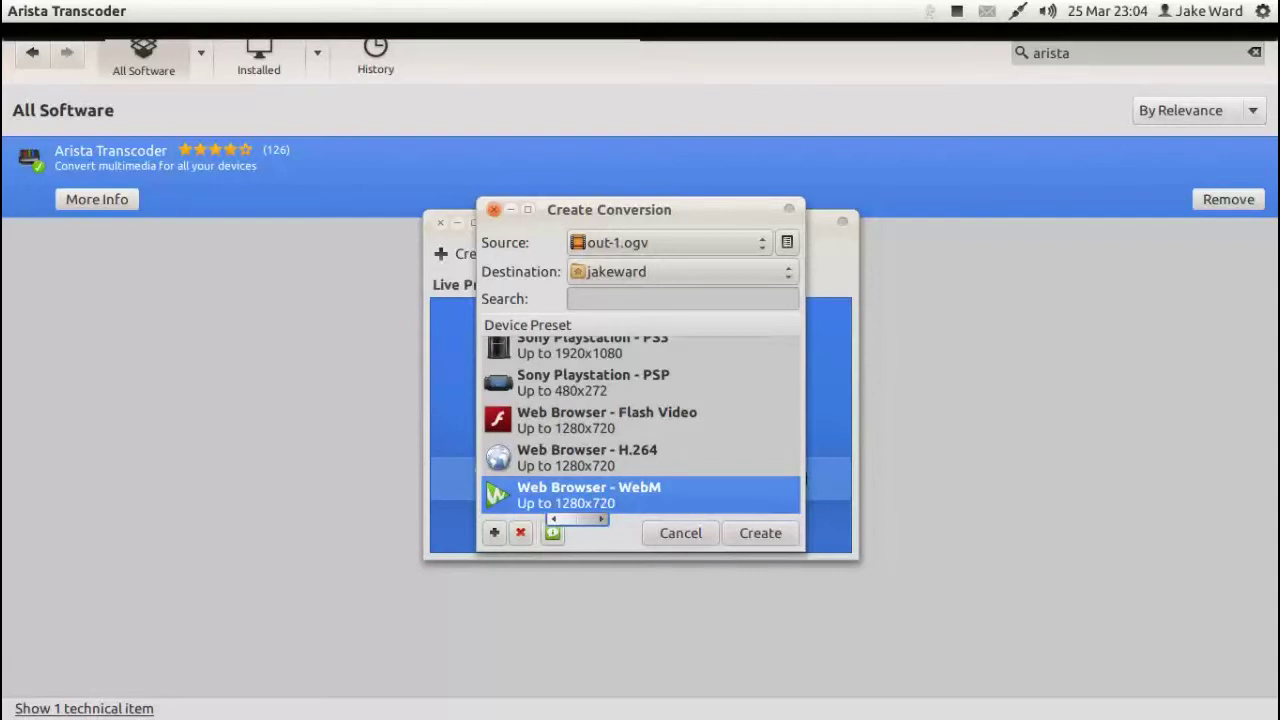
{"action": "left_click", "coordinate": [745, 526]}
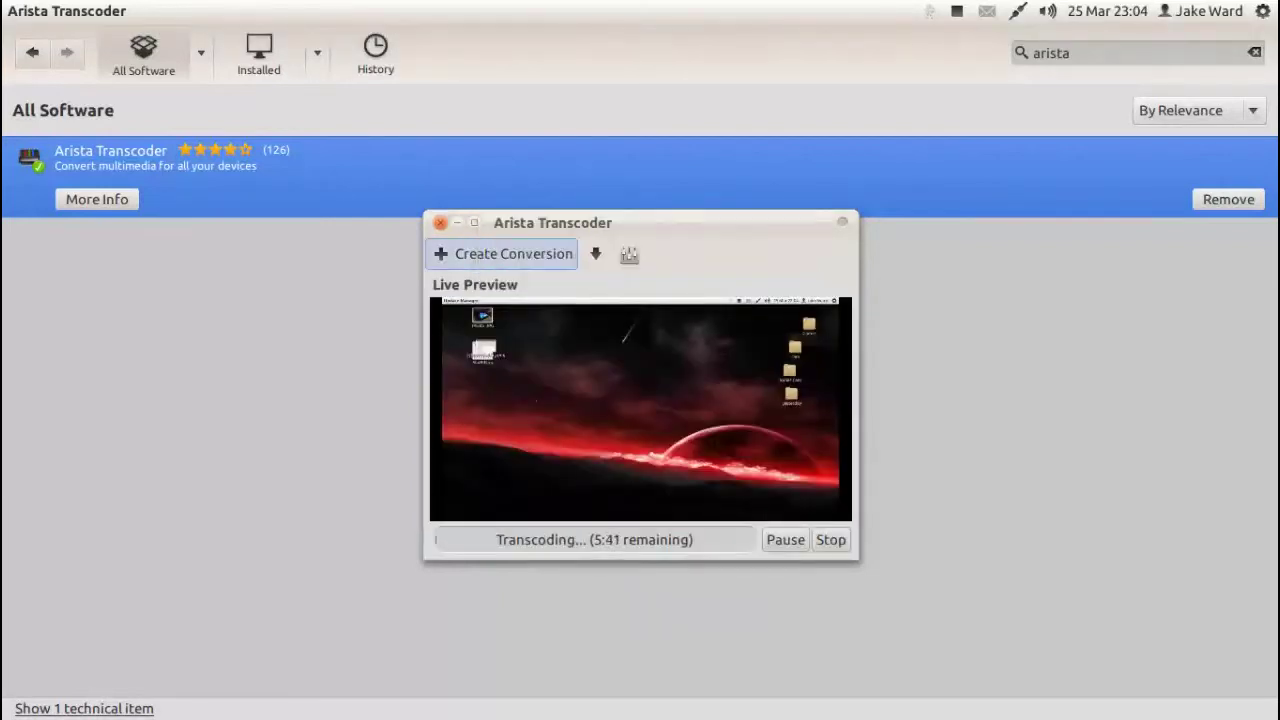
Bring the Arista Transcoder window back and maximize it to view the live preview of the conversion.
{"action": "key", "text": "alt+F4"}
{"action": "mouse_move", "coordinate": [1, 540]}
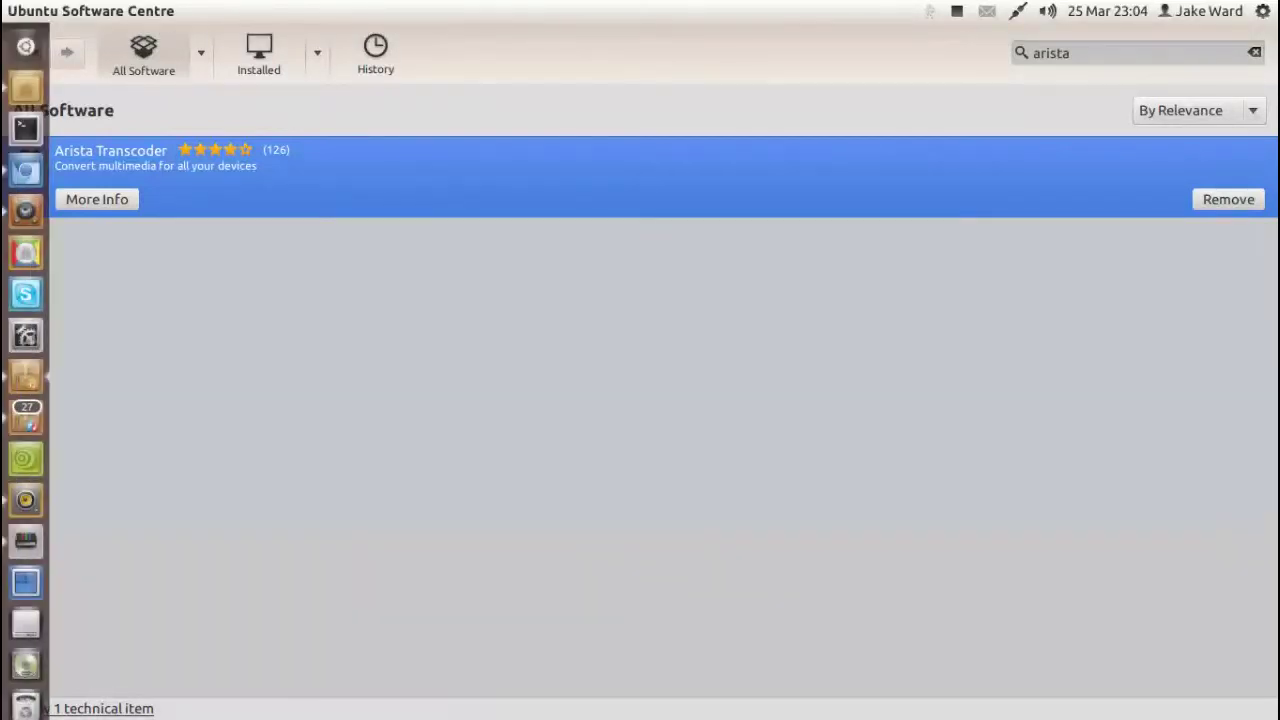
{"action": "left_click", "coordinate": [24, 540]}
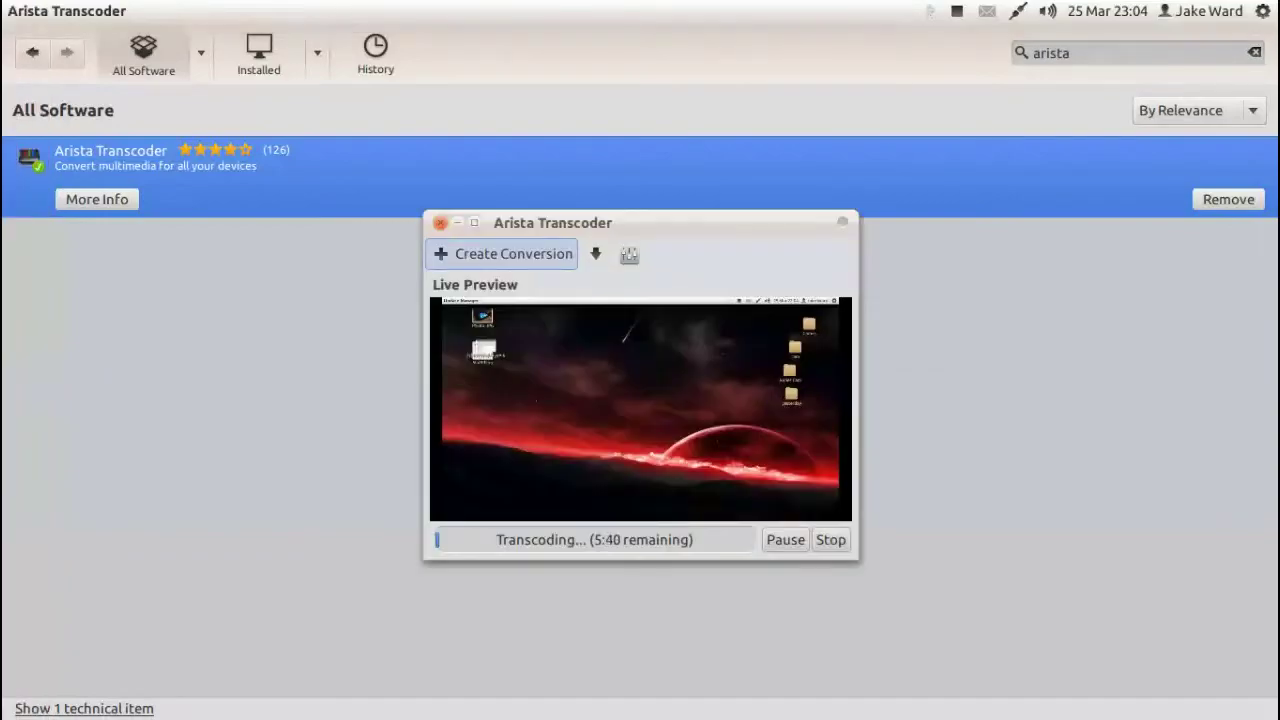
{"action": "left_click", "coordinate": [475, 223]}
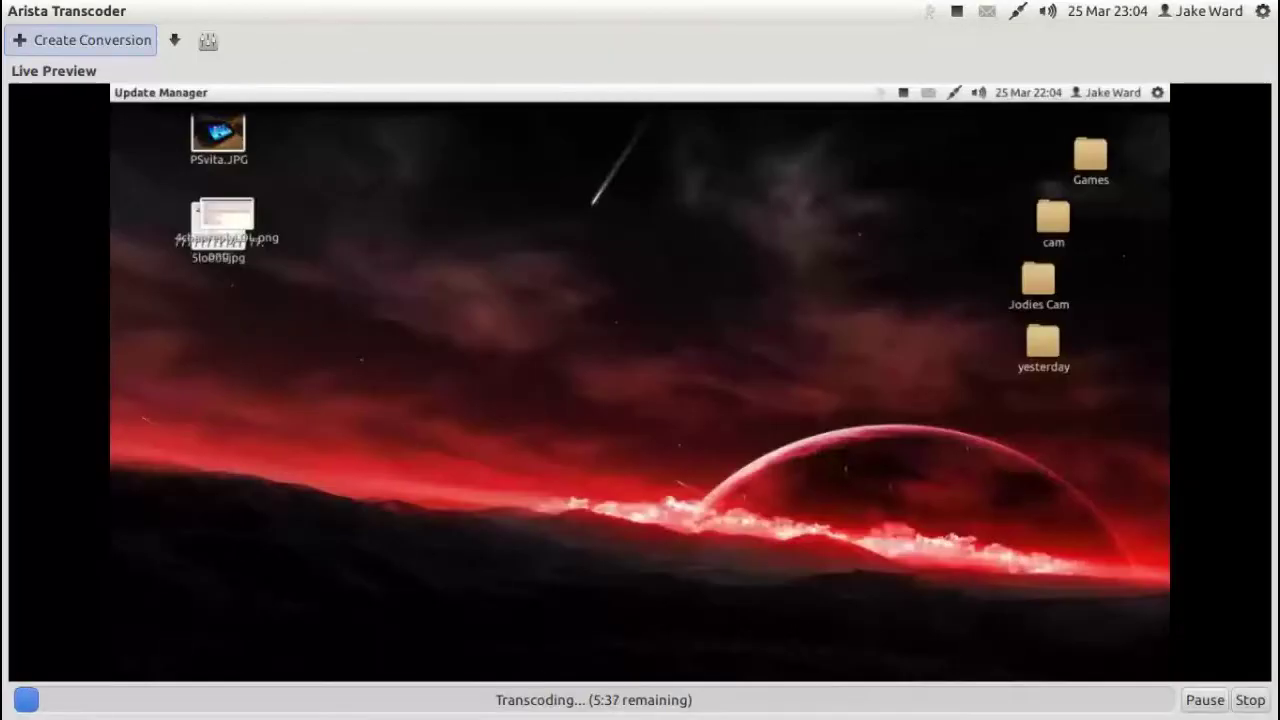
Stop the running WebM conversion and close Arista Transcoder.
{"action": "left_click", "coordinate": [1250, 700]}
{"action": "left_click", "coordinate": [16, 11]}
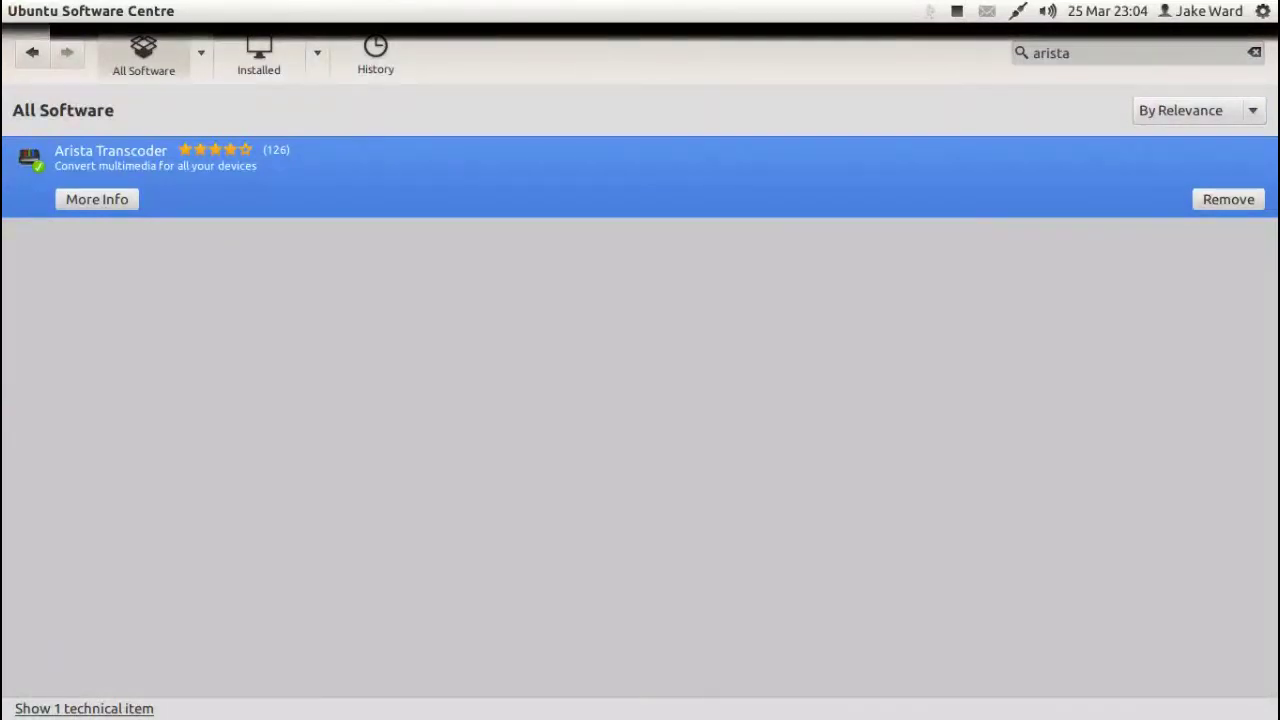
{"action": "mouse_move", "coordinate": [16, 11]}
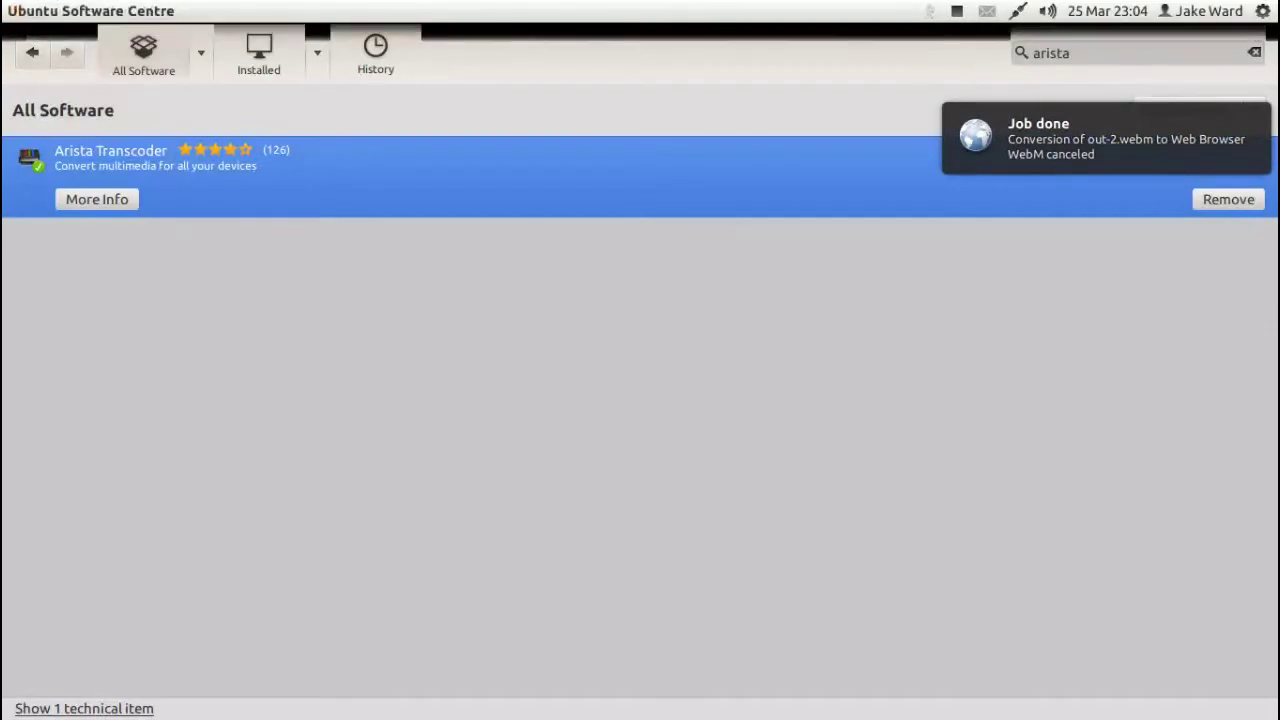
Switch to Chromium, open the Ask Ubuntu Kazam Screencaster page and highlight the PPA installation instructions and commands.
{"action": "mouse_move", "coordinate": [2, 300]}
{"action": "left_click", "coordinate": [26, 170]}
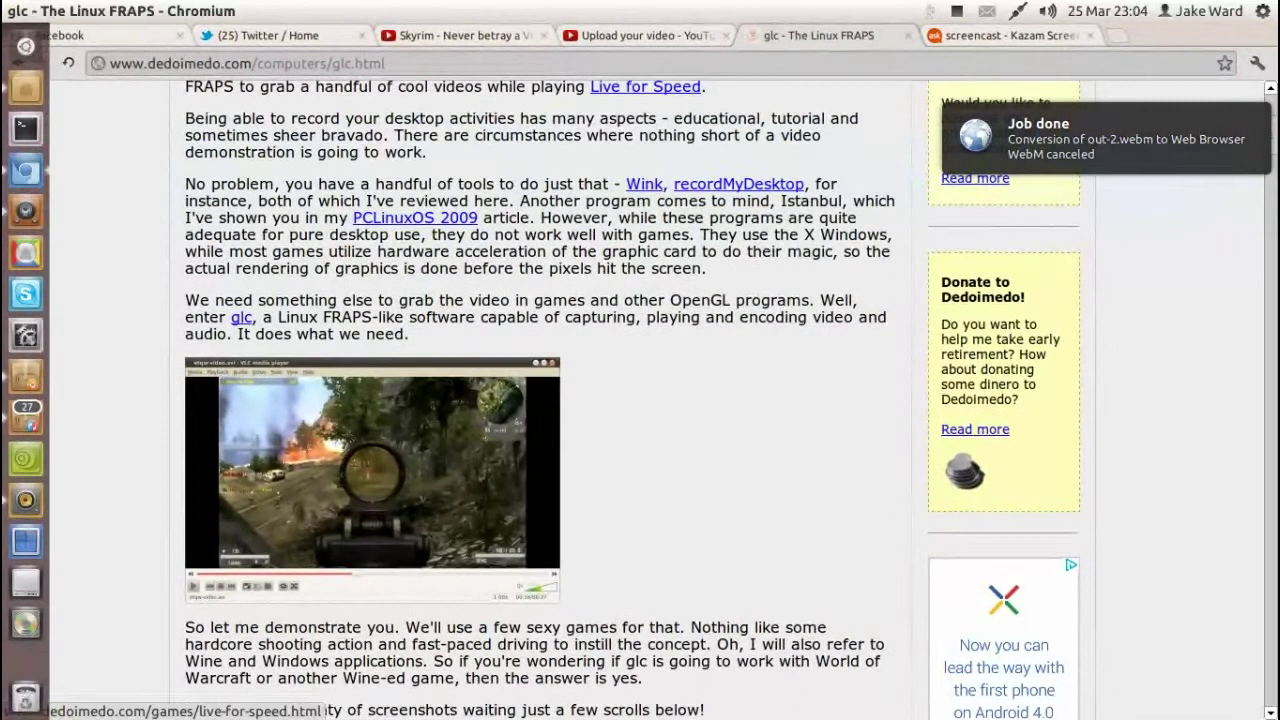
{"action": "left_click", "coordinate": [1010, 36]}
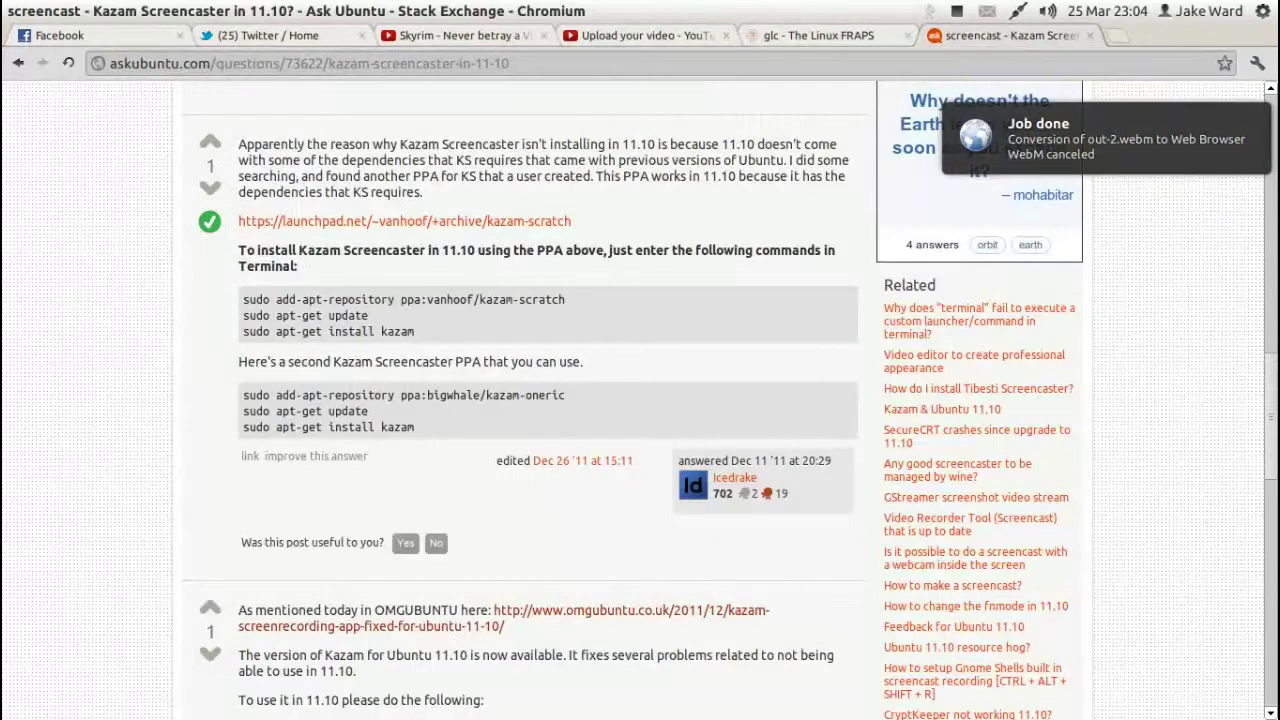
{"action": "left_click_drag", "start_coordinate": [414, 331], "coordinate": [238, 140]}
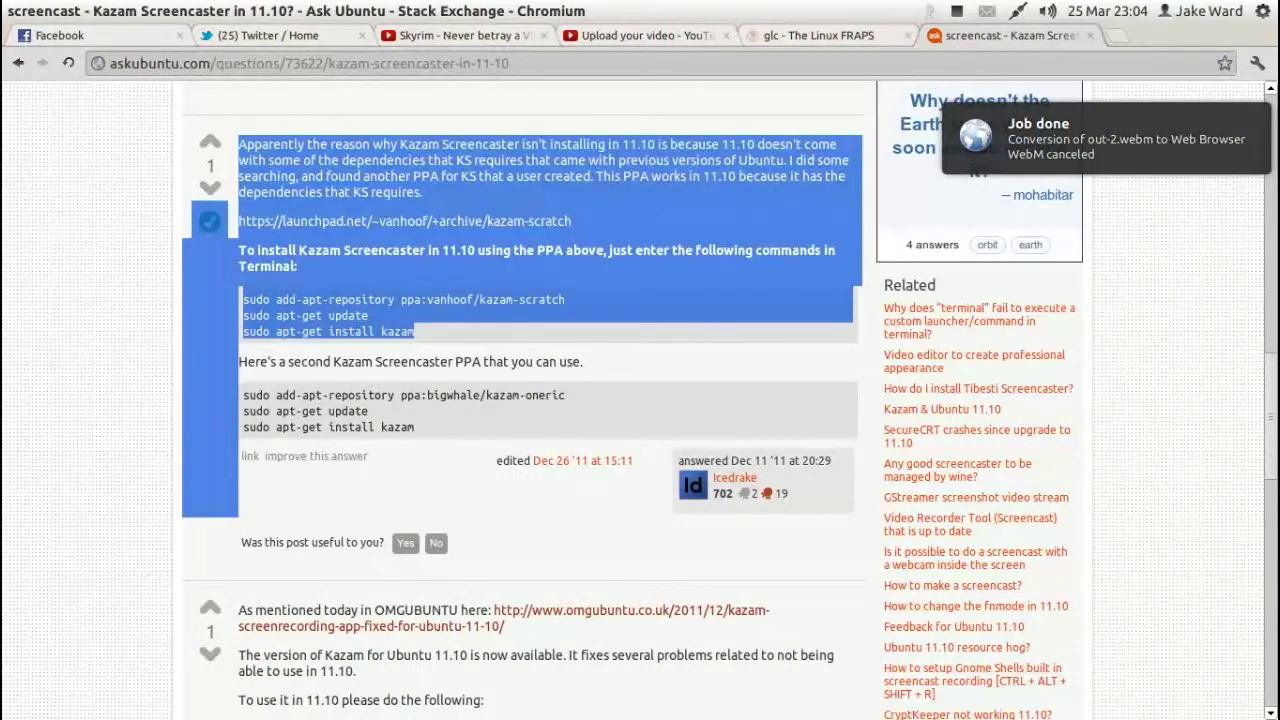
{"action": "left_click_drag", "start_coordinate": [414, 427], "coordinate": [243, 395]}
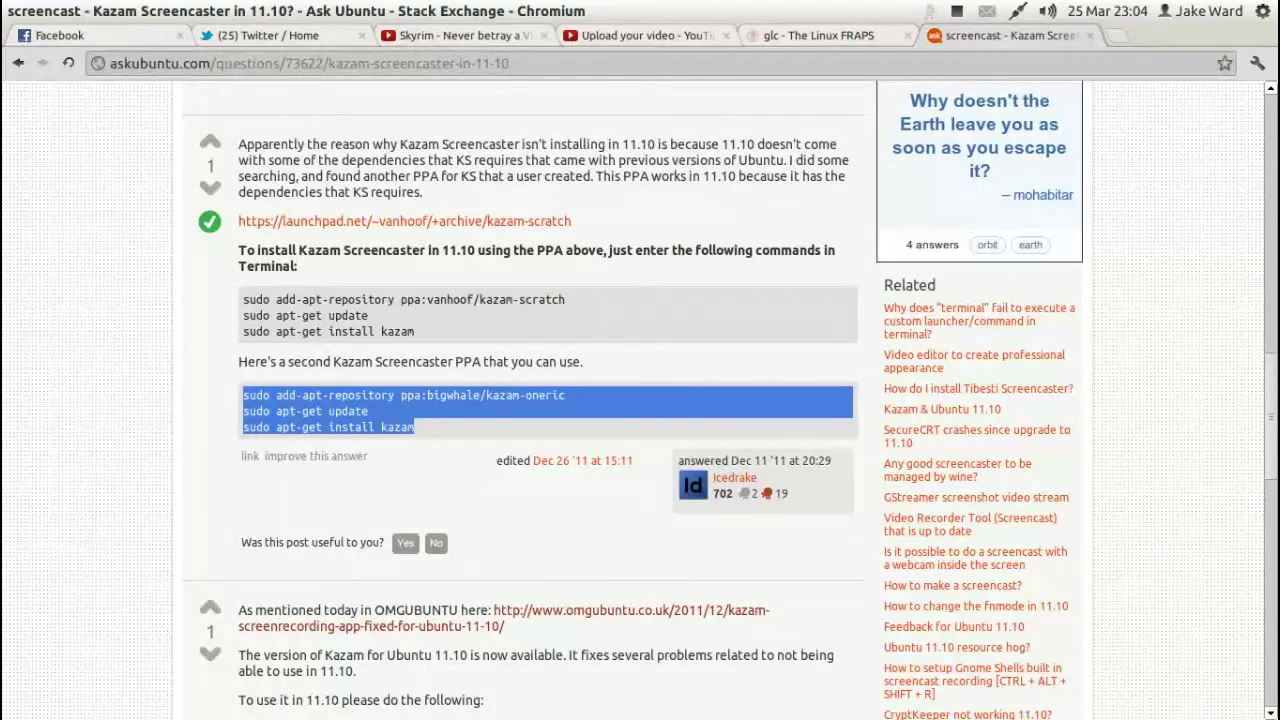
{"action": "left_click_drag", "start_coordinate": [534, 272], "coordinate": [527, 251]}
Launch Kazam Screencaster by searching for "kazam" and move its window toward the middle of the screen.
{"action": "mouse_move", "coordinate": [2, 150]}
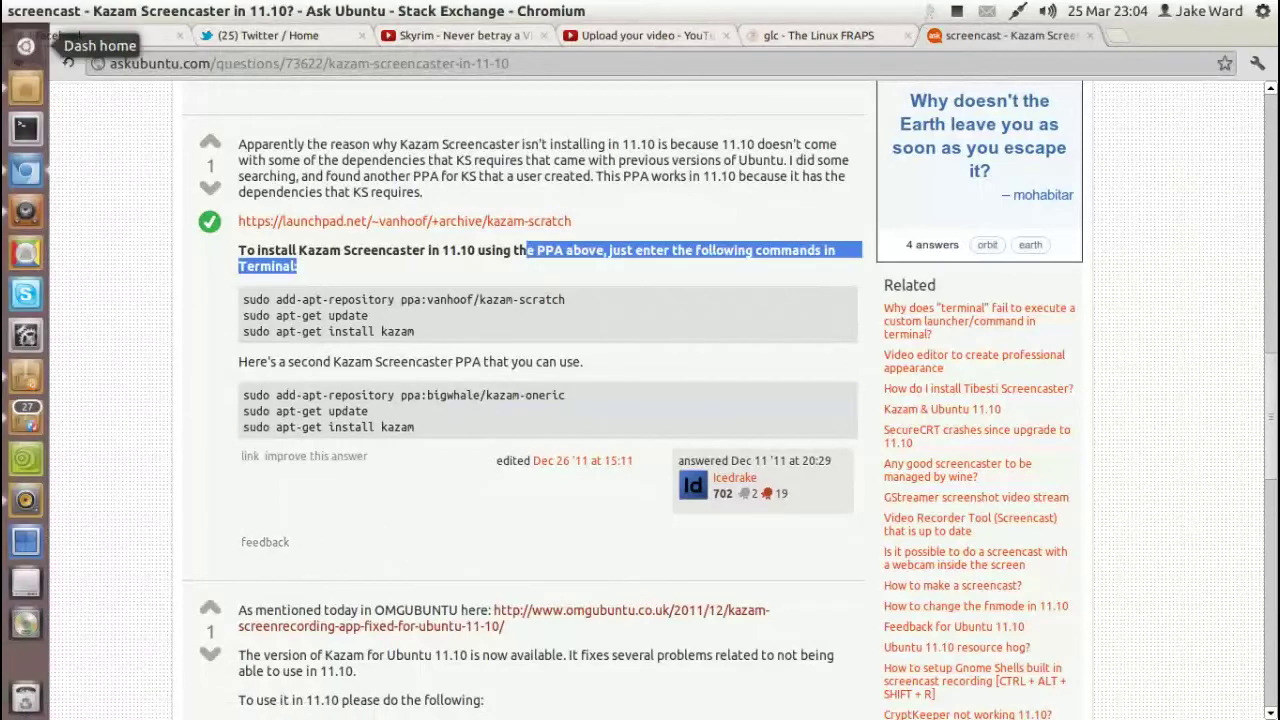
{"action": "left_click", "coordinate": [25, 45]}
{"action": "type", "text": "kazam"}
{"action": "key", "text": "Return"}
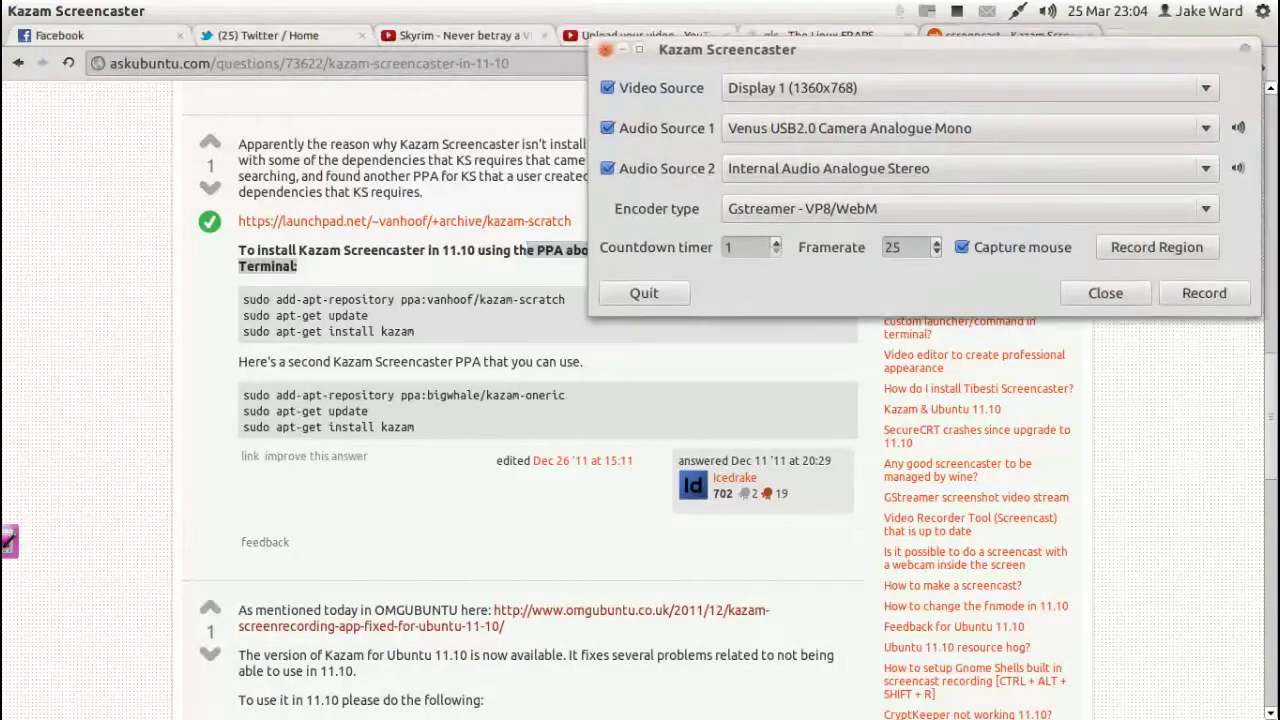
{"action": "left_click_drag", "start_coordinate": [730, 49], "coordinate": [588, 129]}
Turn off Audio Source 2 and review the choices for Kazam's video source.
{"action": "left_click", "coordinate": [500, 248]}
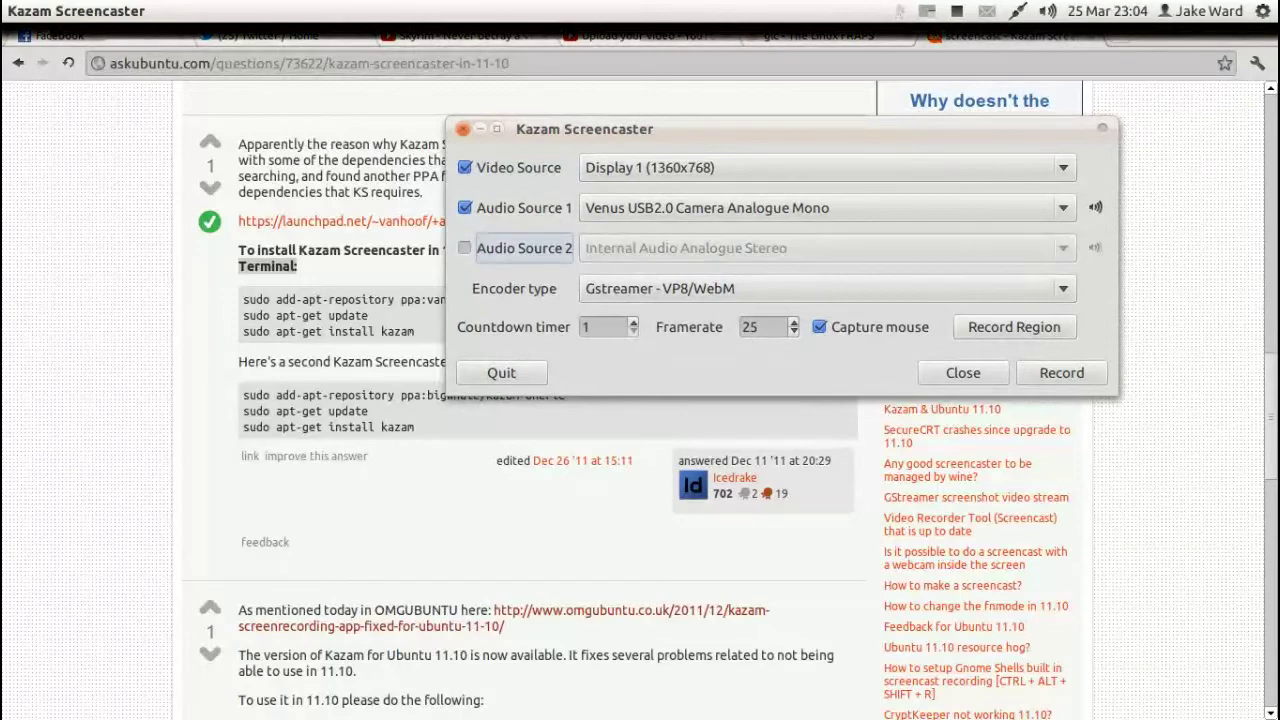
{"action": "left_click", "coordinate": [827, 168]}
{"action": "left_click", "coordinate": [827, 168]}
{"action": "left_click", "coordinate": [827, 168]}
{"action": "left_click", "coordinate": [827, 168]}
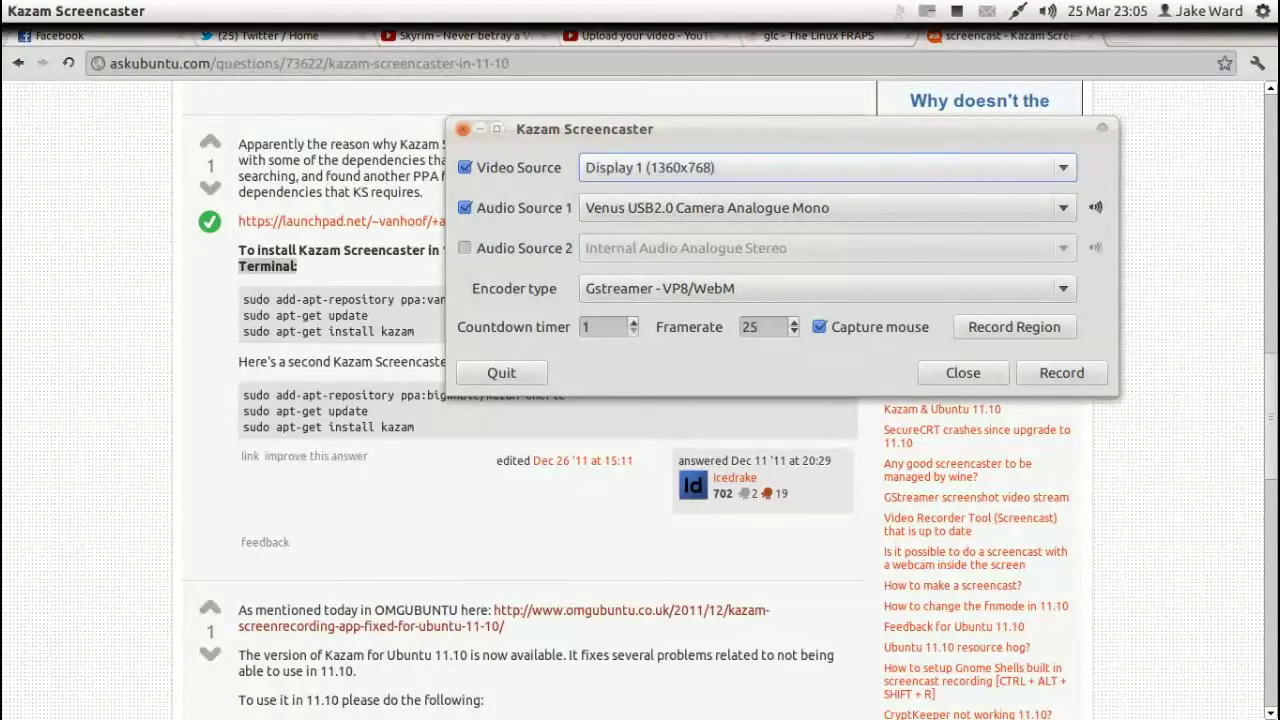
{"action": "left_click", "coordinate": [827, 168]}
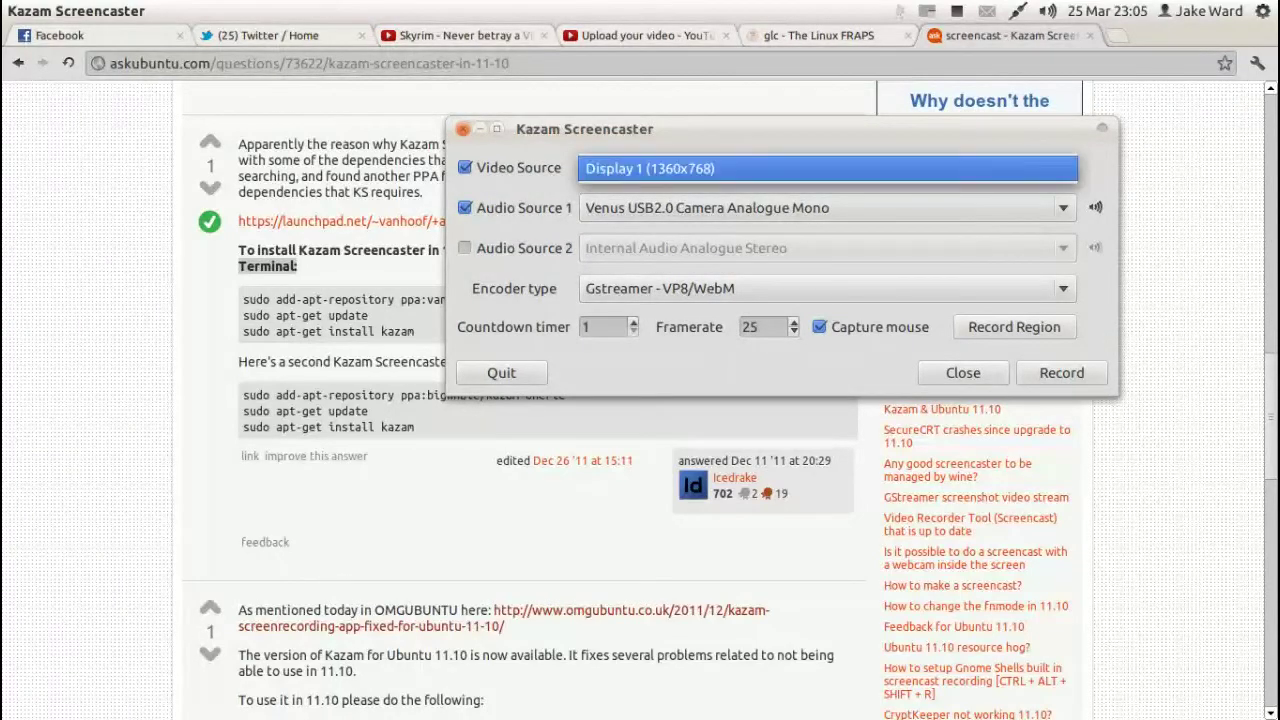
{"action": "left_click", "coordinate": [827, 168]}
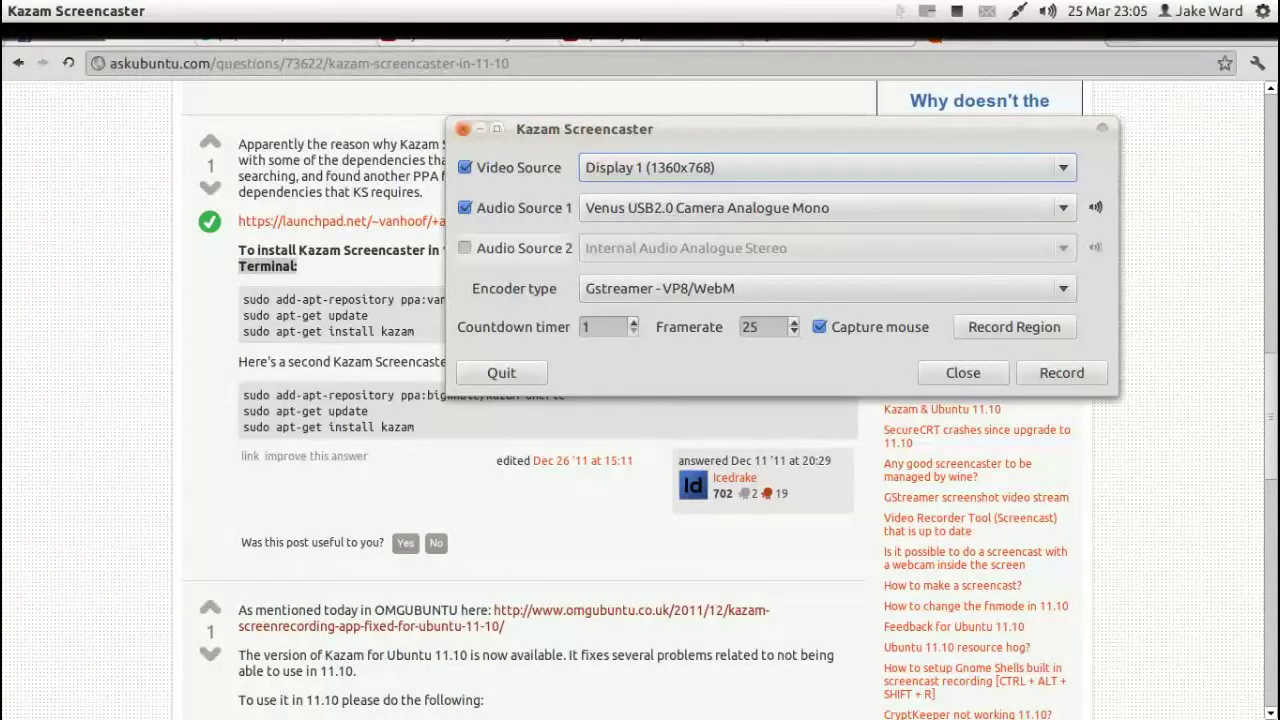
Turn Audio Source 2 back on and review the devices available for Audio Source 1, keeping Venus USB2.0 Camera Analogue Mono.
{"action": "left_click", "coordinate": [465, 248]}
{"action": "left_click", "coordinate": [828, 208]}
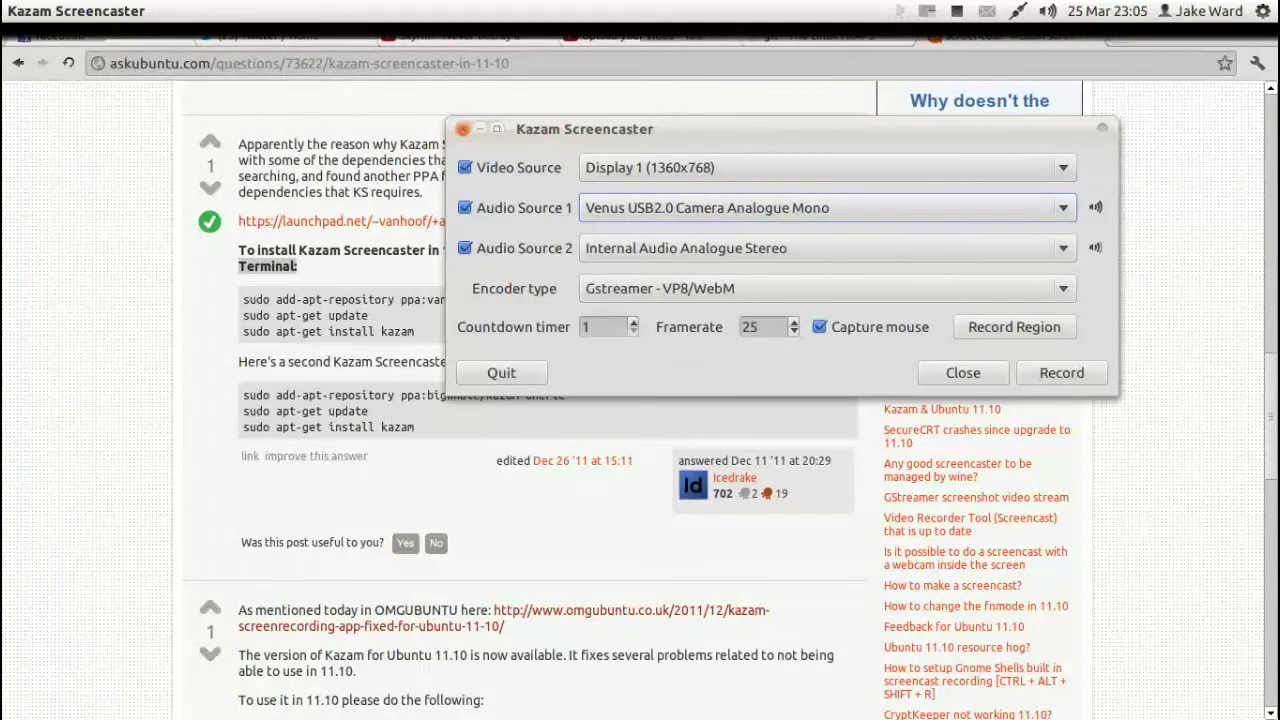
{"action": "left_click", "coordinate": [828, 208]}
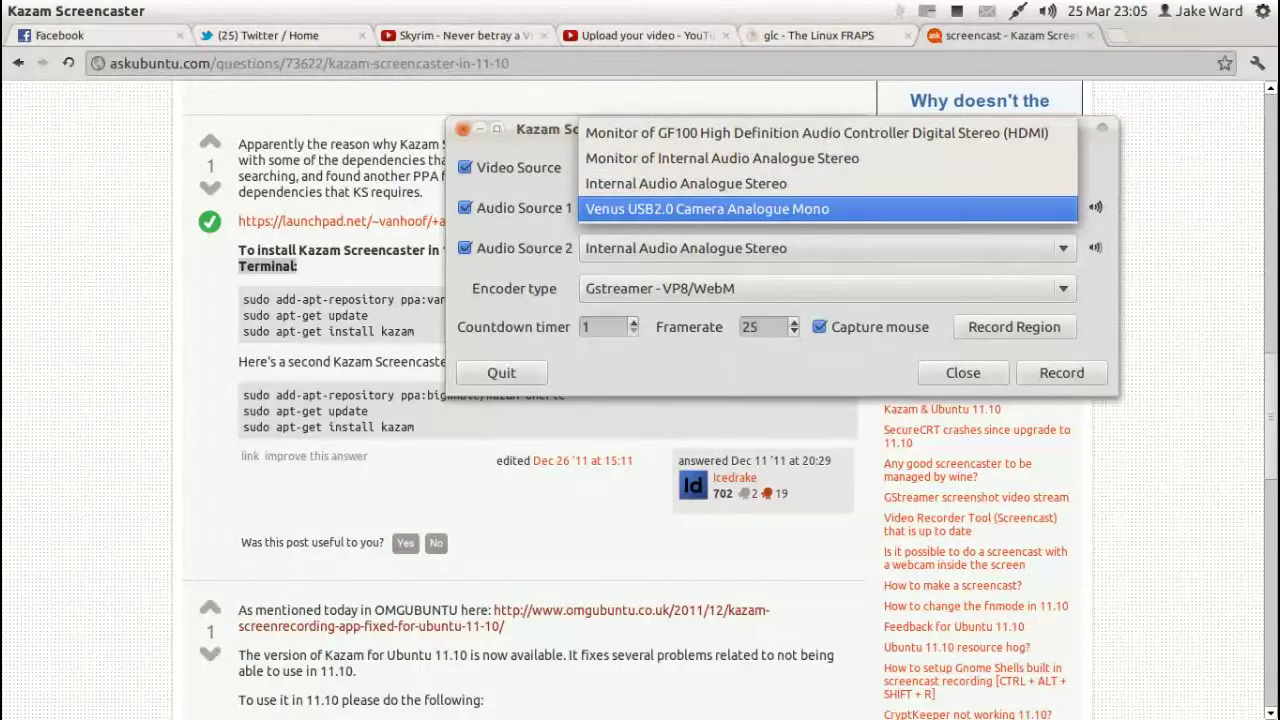
{"action": "left_click", "coordinate": [828, 209]}
Switch Kazam's encoder type to GStreamer - H264/Matroska and set it back to Gstreamer - VP8/WebM.
{"action": "left_click", "coordinate": [828, 289]}
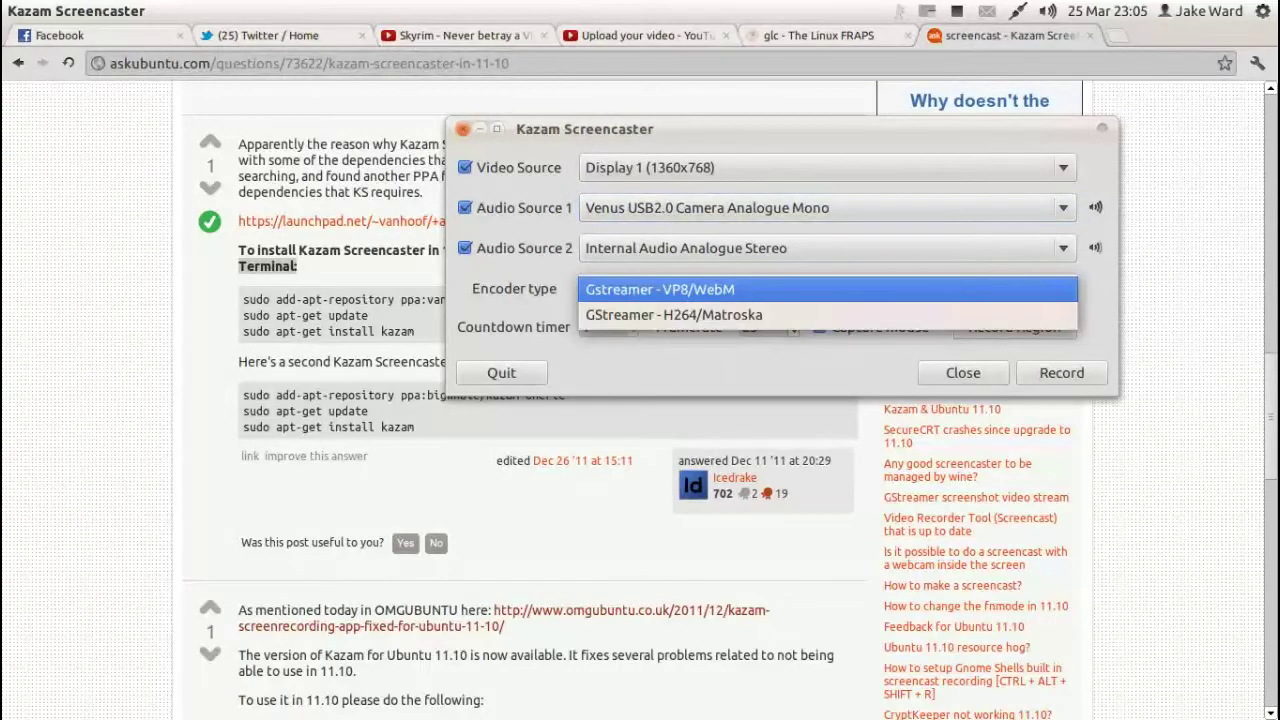
{"action": "left_click", "coordinate": [828, 290]}
{"action": "left_click", "coordinate": [828, 290]}
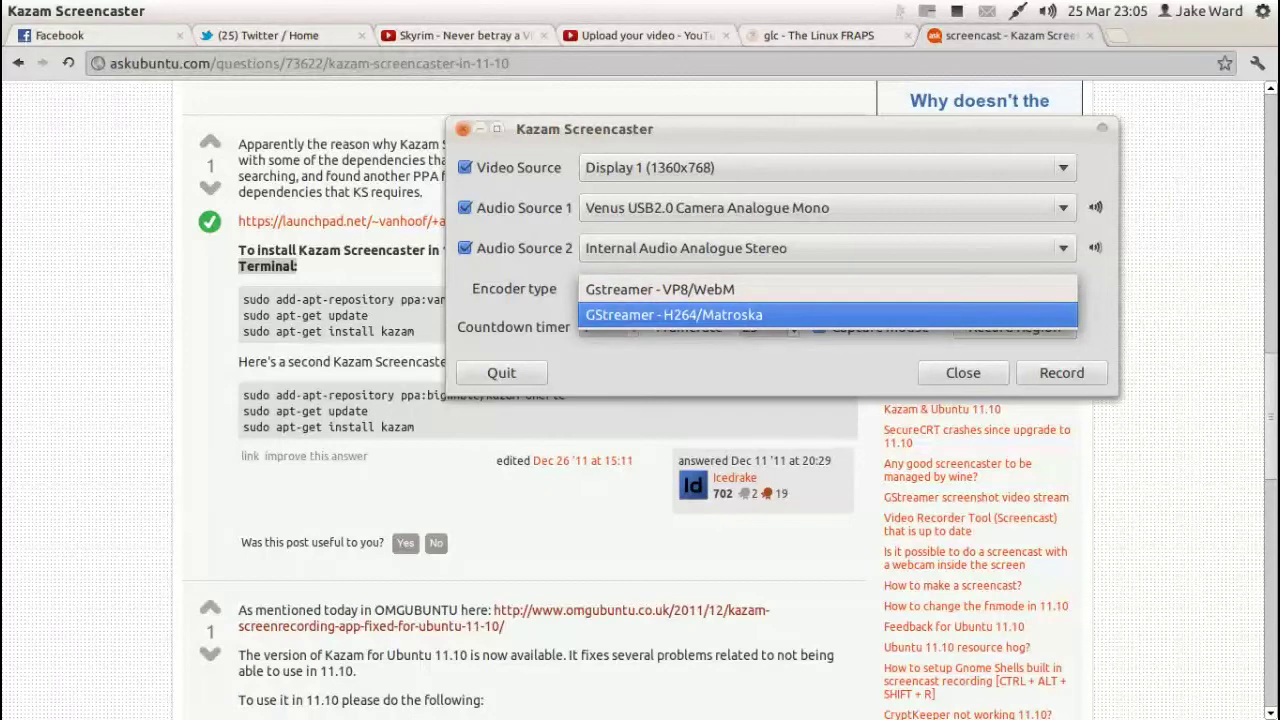
{"action": "key", "text": "Return"}
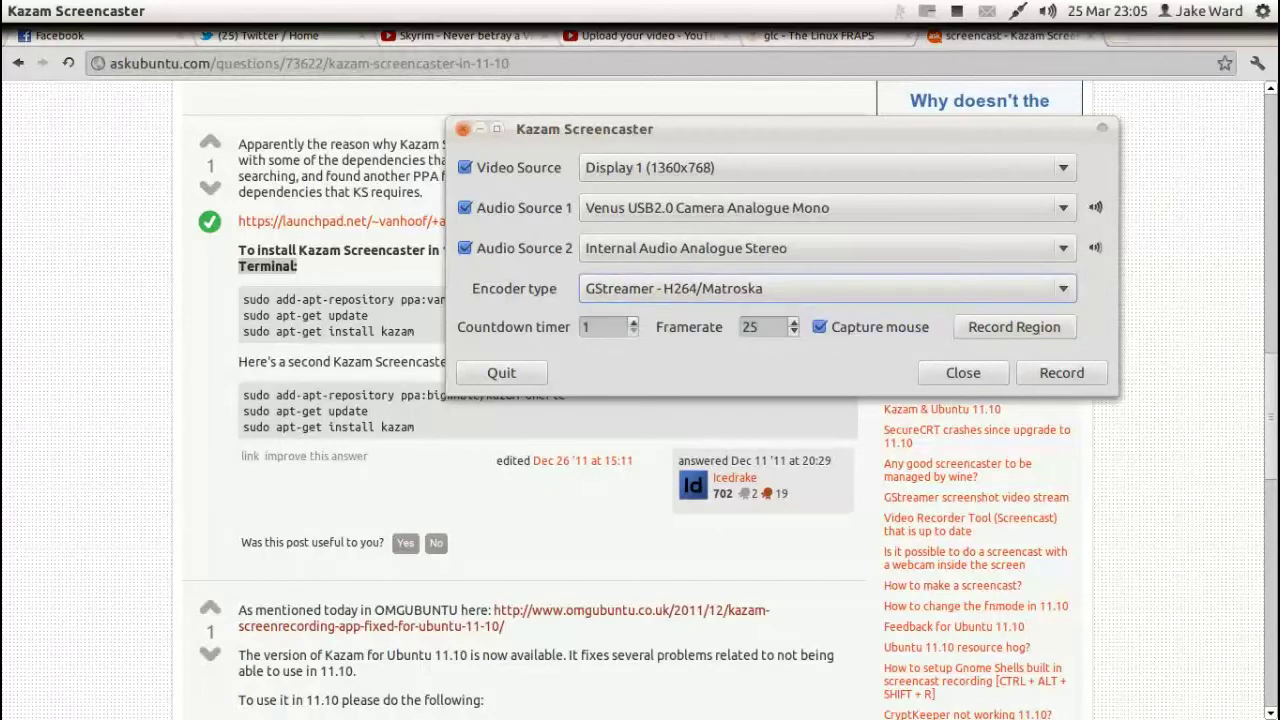
{"action": "key", "text": "space"}
{"action": "key", "text": "Up"}
{"action": "key", "text": "Return"}
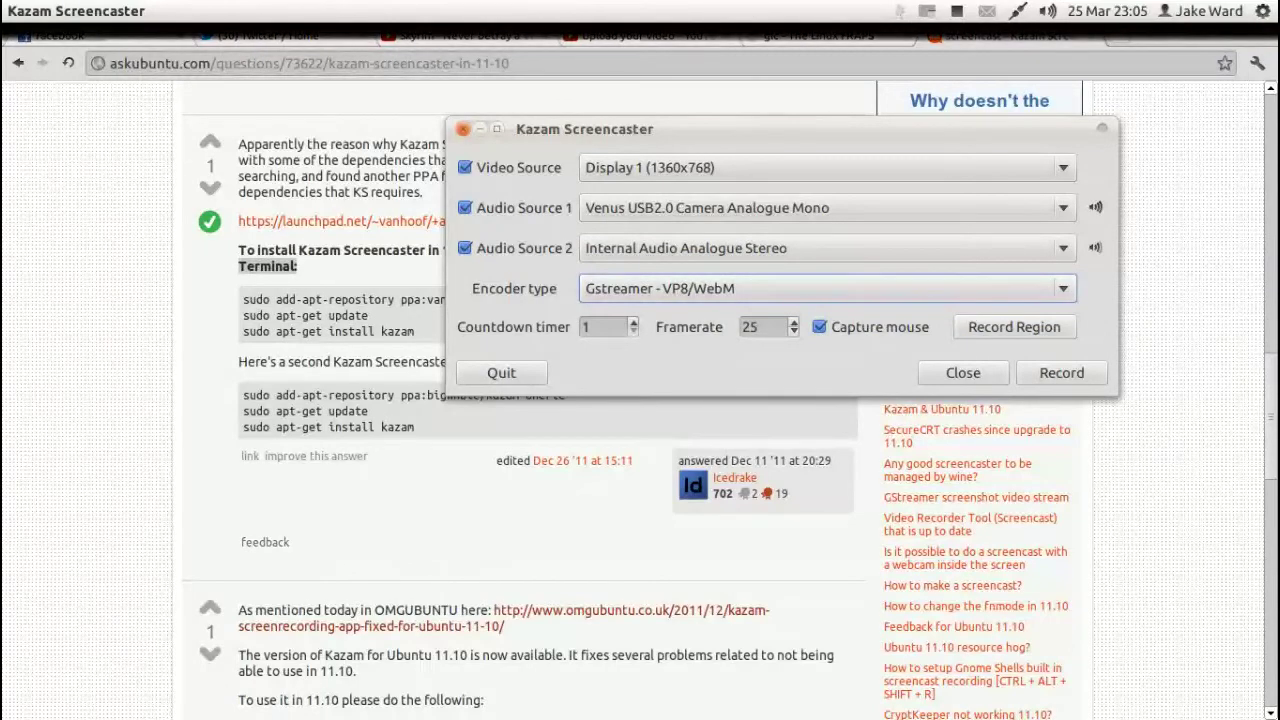
Raise Kazam's countdown timer to 13 as a demonstration and bring it back down to 1.
{"action": "mouse_move", "coordinate": [3, 252]}
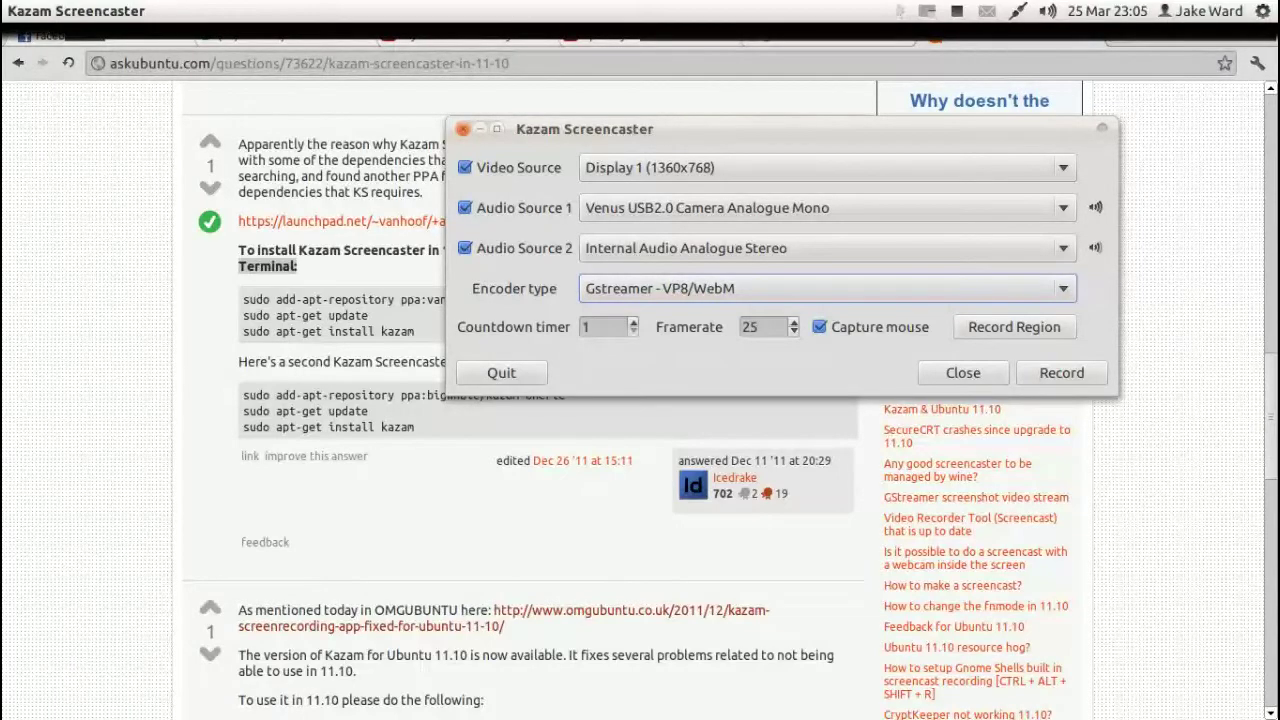
{"action": "left_click", "coordinate": [633, 322]}
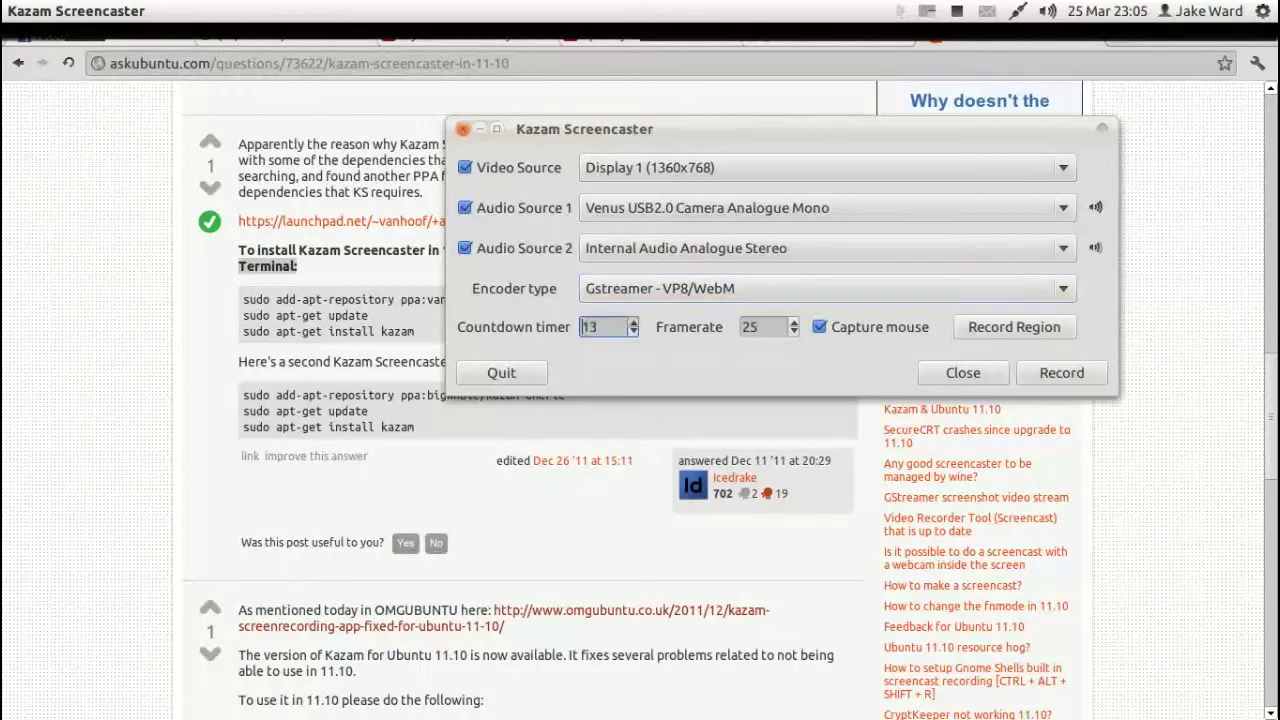
{"action": "key", "text": "Delete"}
{"action": "left_click", "coordinate": [633, 322]}
{"action": "left_click", "coordinate": [633, 322]}
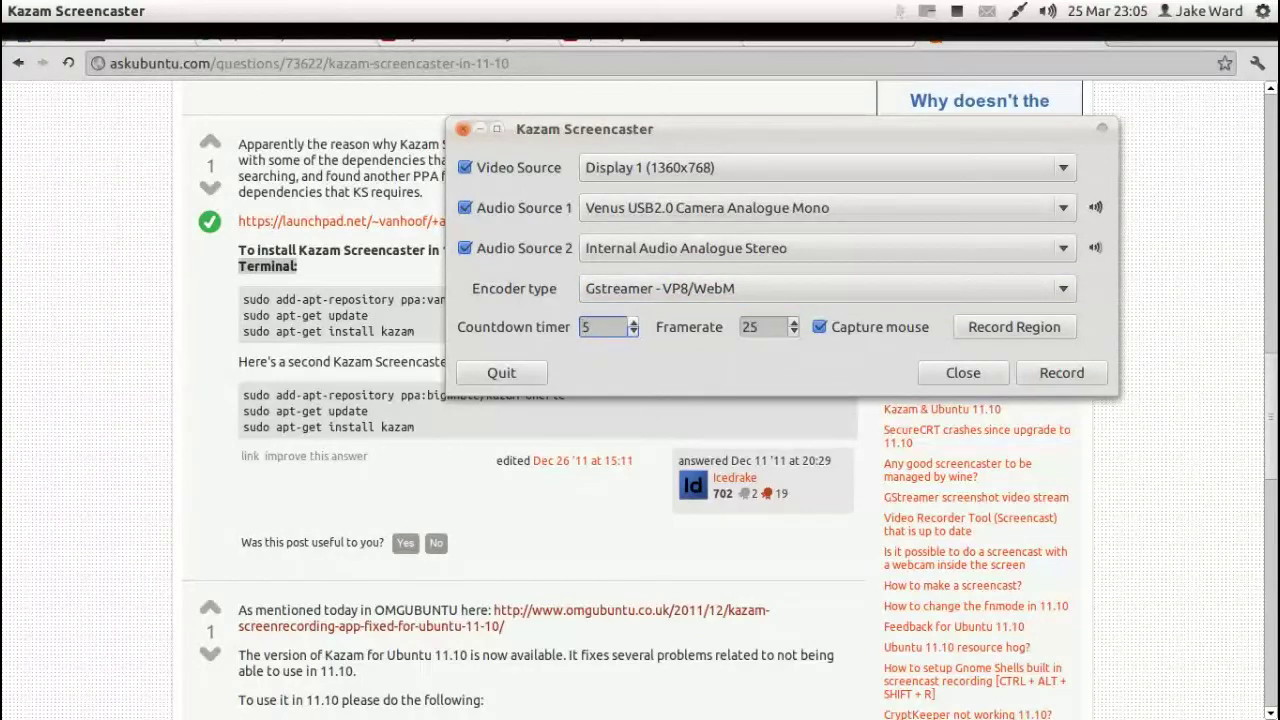
{"action": "key", "text": "Down"}
{"action": "key", "text": "Down"}
{"action": "key", "text": "Down"}
{"action": "key", "text": "Down"}
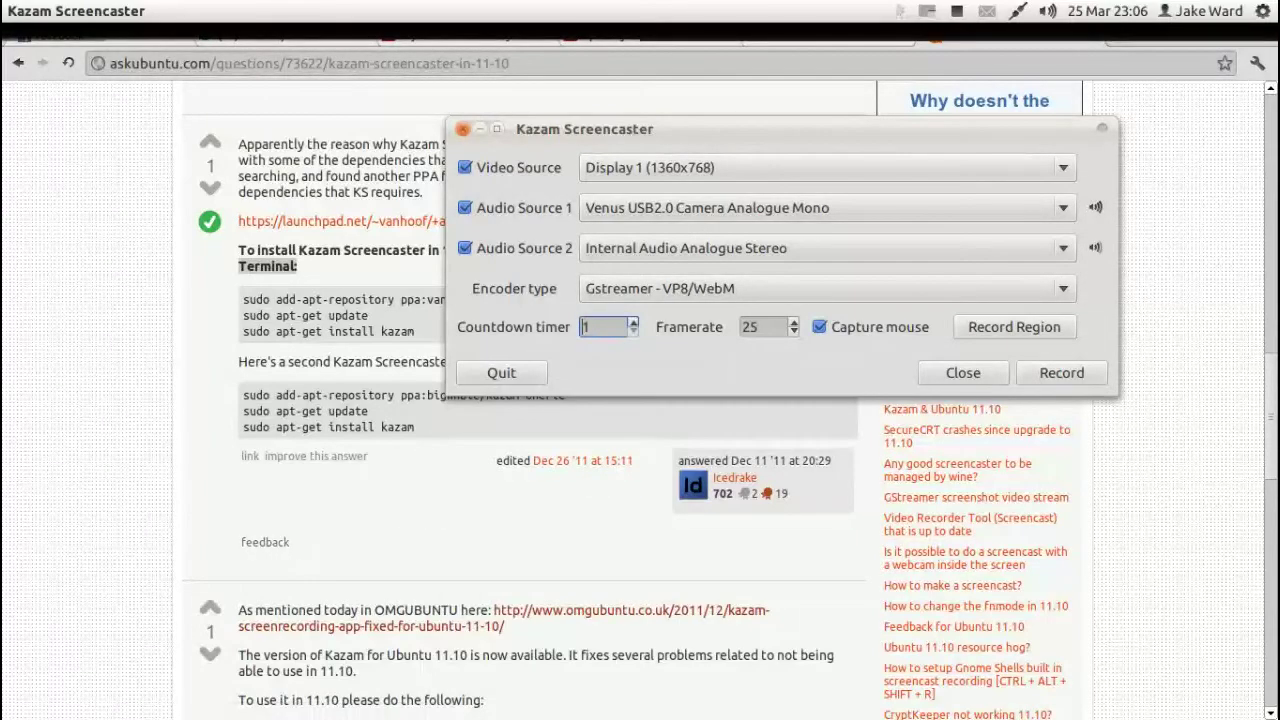
Move the Kazam Screencaster window aside, close it, and clear the text selection on the Ask Ubuntu page.
{"action": "left_click_drag", "start_coordinate": [760, 129], "coordinate": [382, 36]}
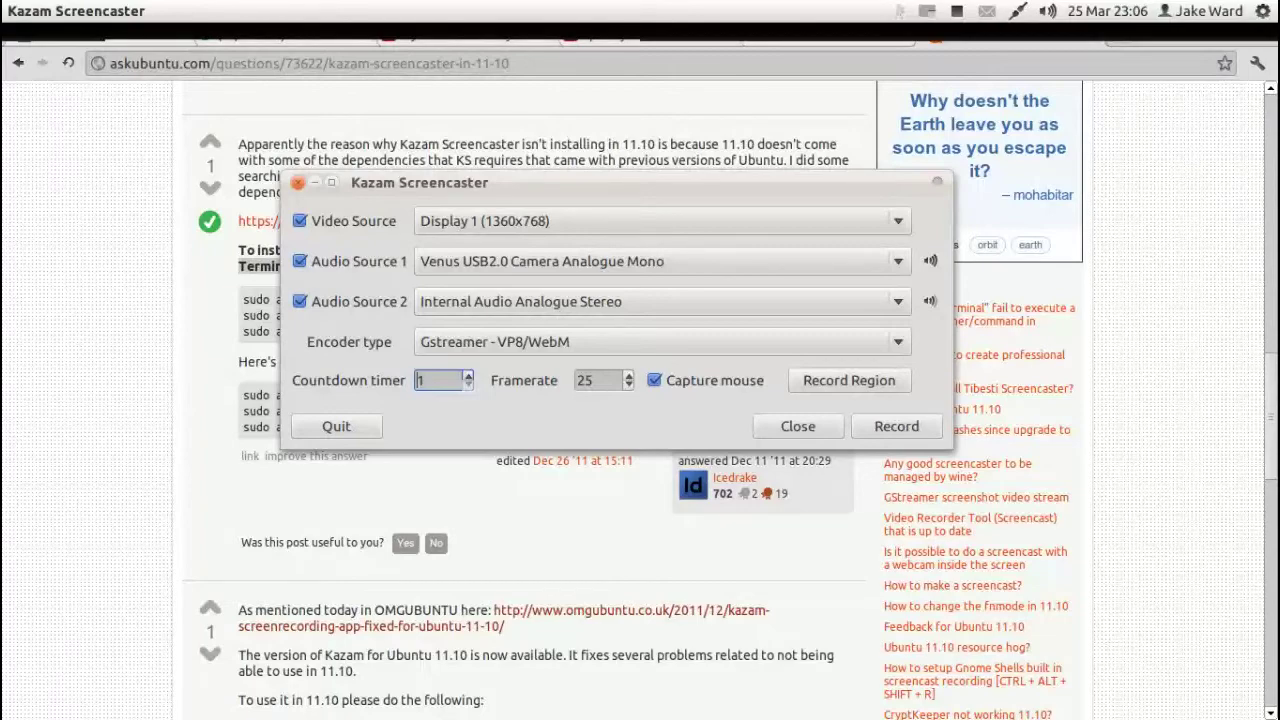
{"action": "left_click", "coordinate": [298, 182]}
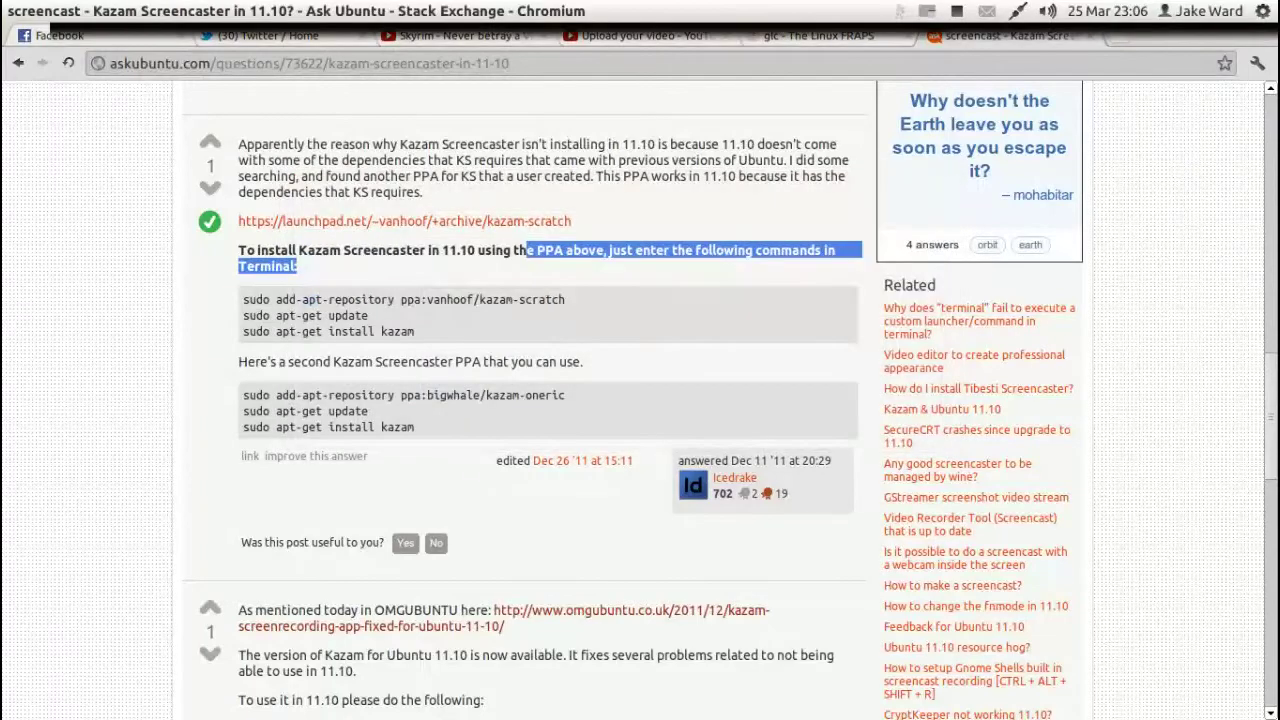
{"action": "left_click", "coordinate": [400, 266]}
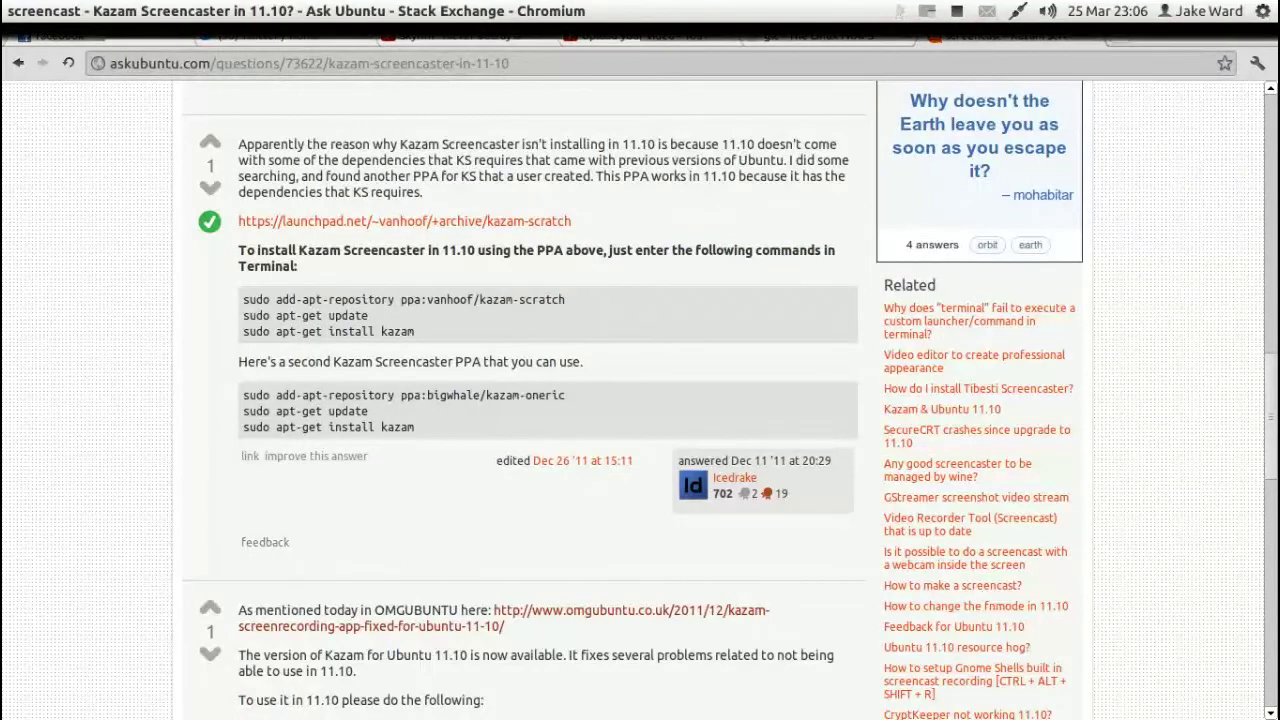
Read the article "glc - The Linux FRAPS" and highlight the Get glc text about installing from the official distro repositories.
{"action": "left_click", "coordinate": [819, 36]}
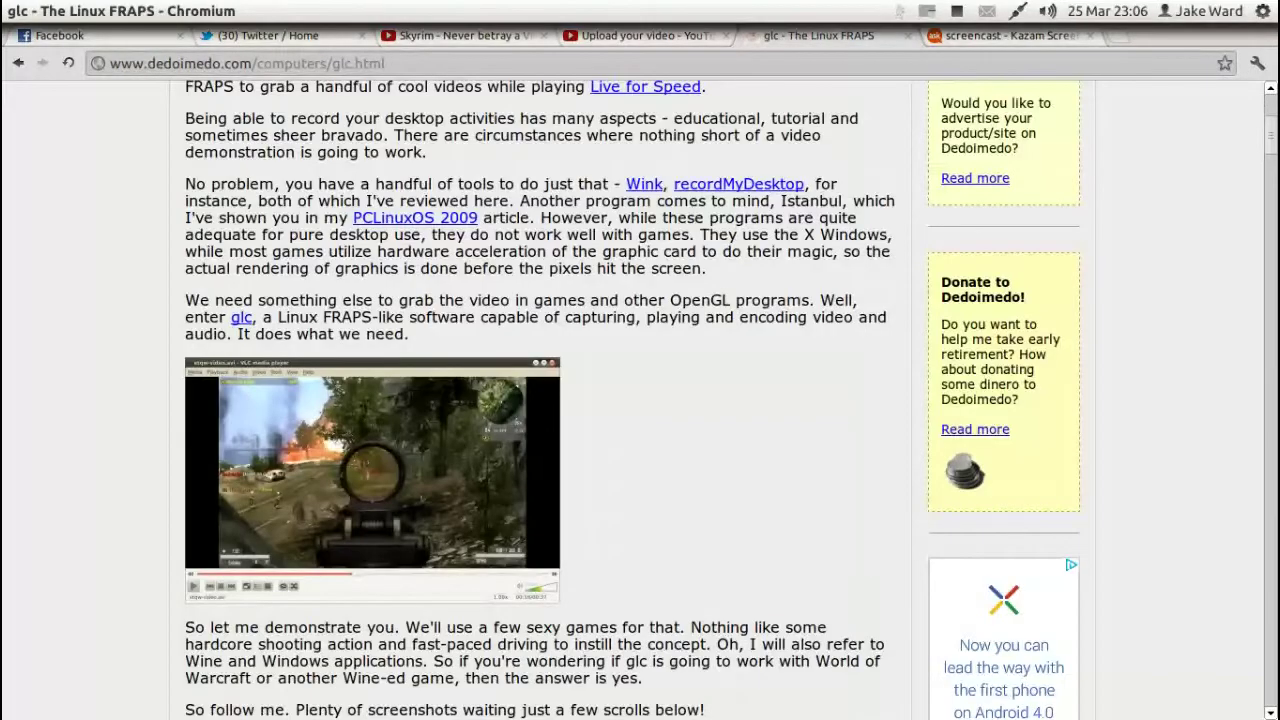
{"action": "scroll", "coordinate": [640, 400], "scroll_direction": "up", "scroll_amount": 1}
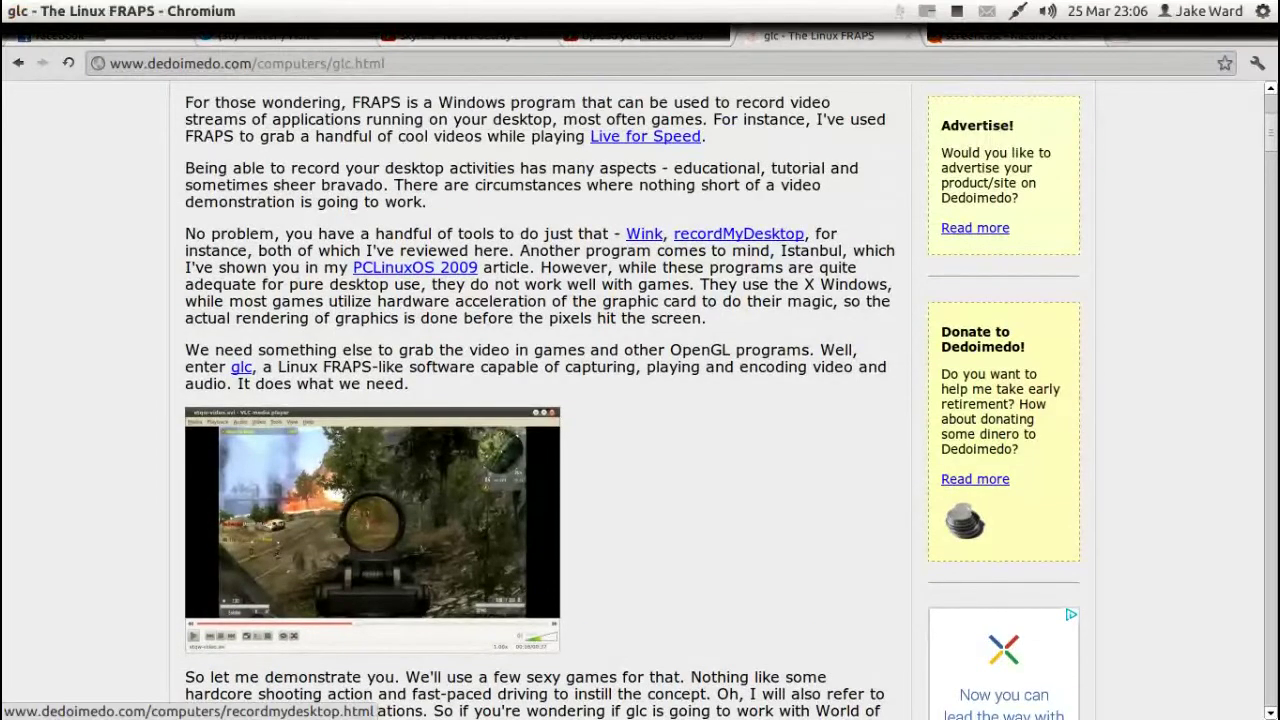
{"action": "scroll", "coordinate": [640, 400], "scroll_direction": "up", "scroll_amount": 5}
{"action": "scroll", "coordinate": [640, 400], "scroll_direction": "down", "scroll_amount": 6}
{"action": "scroll", "coordinate": [640, 400], "scroll_direction": "down", "scroll_amount": 7}
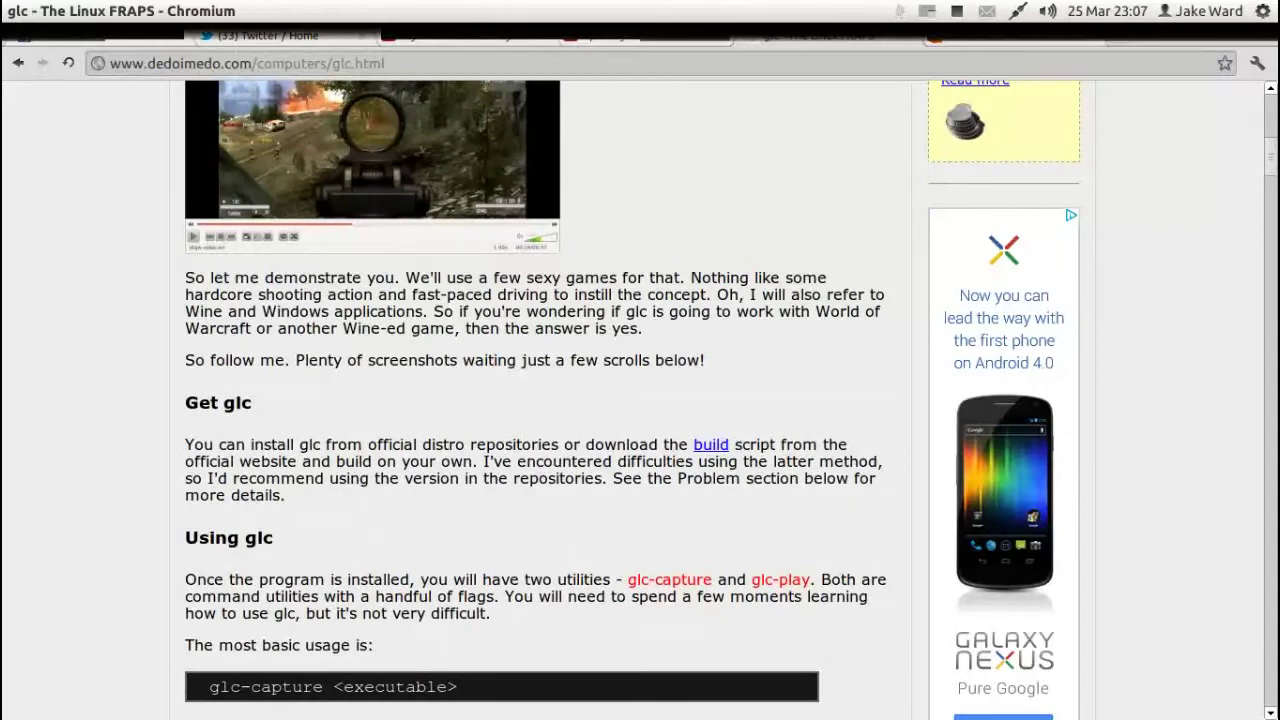
{"action": "left_click_drag", "start_coordinate": [182, 446], "coordinate": [658, 444]}
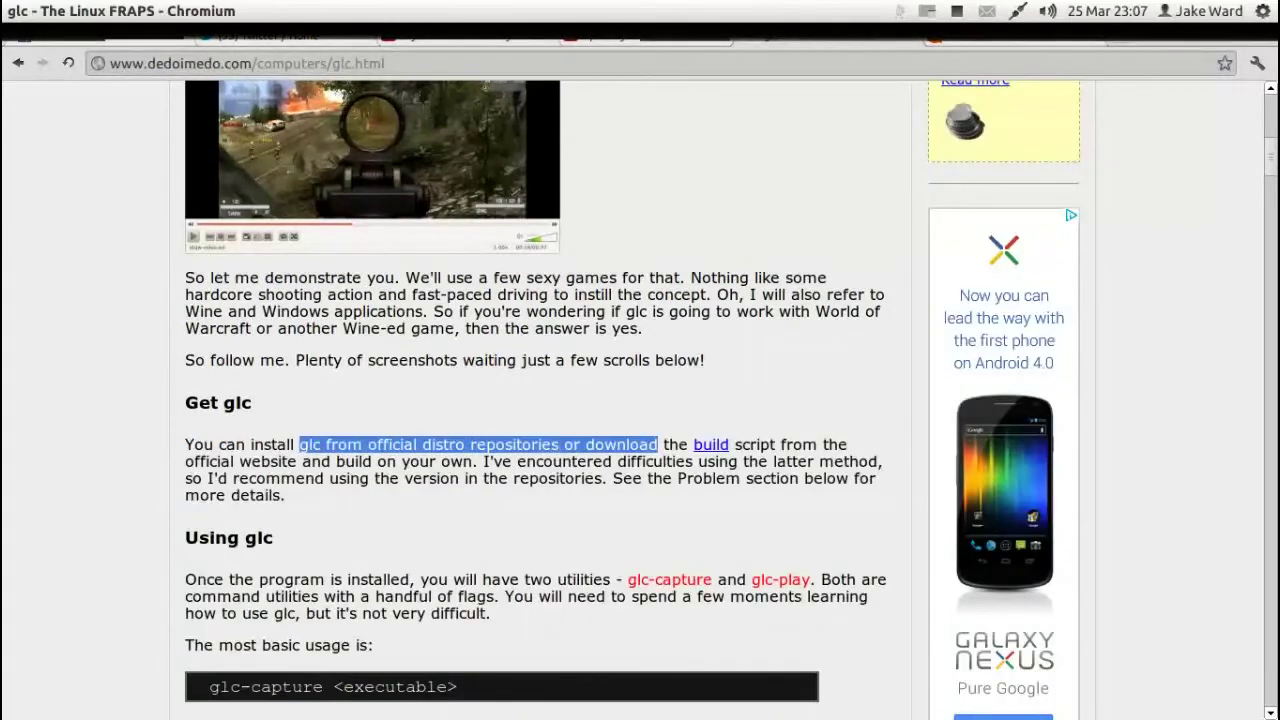
Switch to Ubuntu Software Centre and search for "glc".
{"action": "mouse_move", "coordinate": [1, 410]}
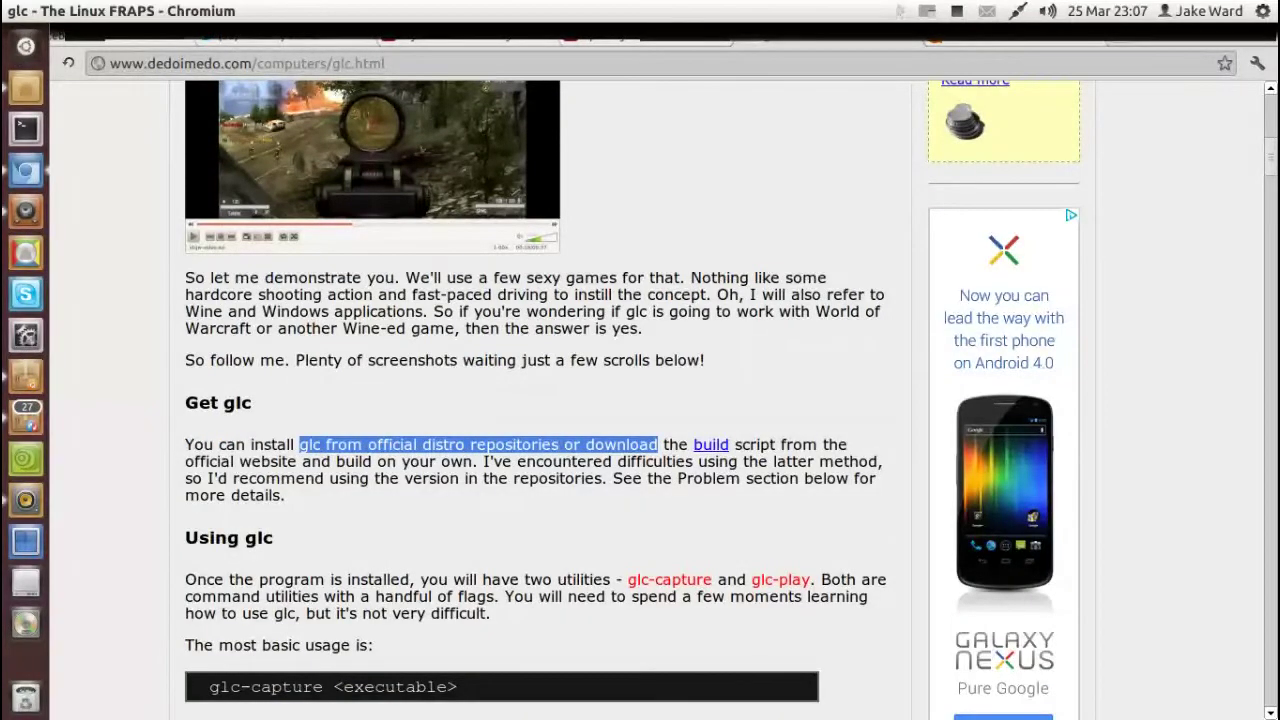
{"action": "left_click", "coordinate": [26, 412]}
{"action": "left_click_drag", "start_coordinate": [1076, 53], "coordinate": [1030, 53]}
{"action": "type", "text": "glc"}
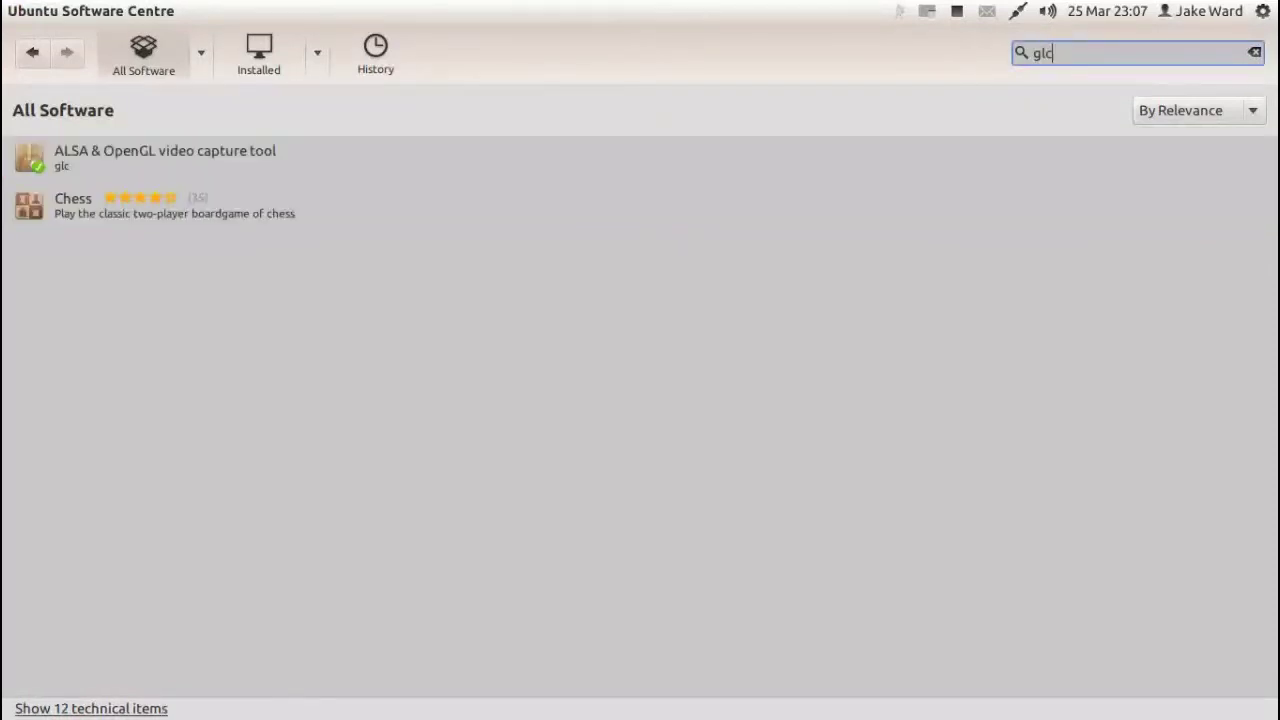
View the details of the ALSA & OpenGL video capture tool and highlight the glc-capture program name.
{"action": "left_click", "coordinate": [165, 158]}
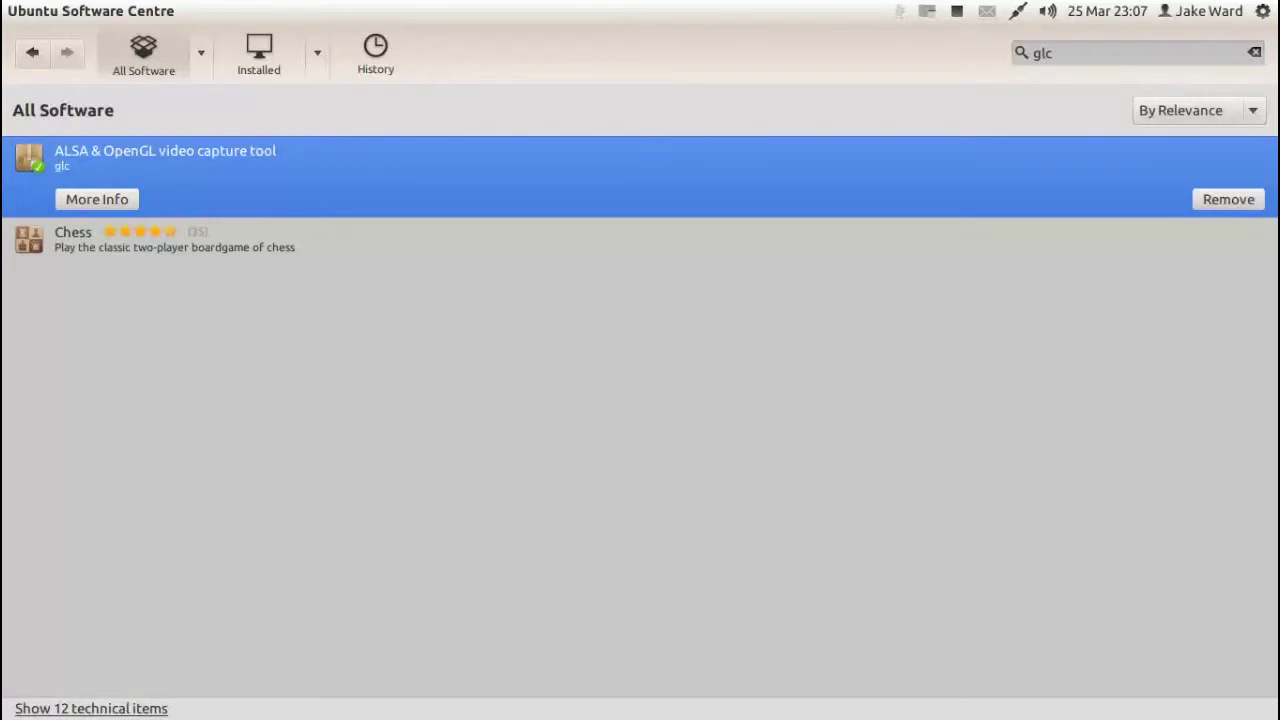
{"action": "left_click", "coordinate": [97, 199]}
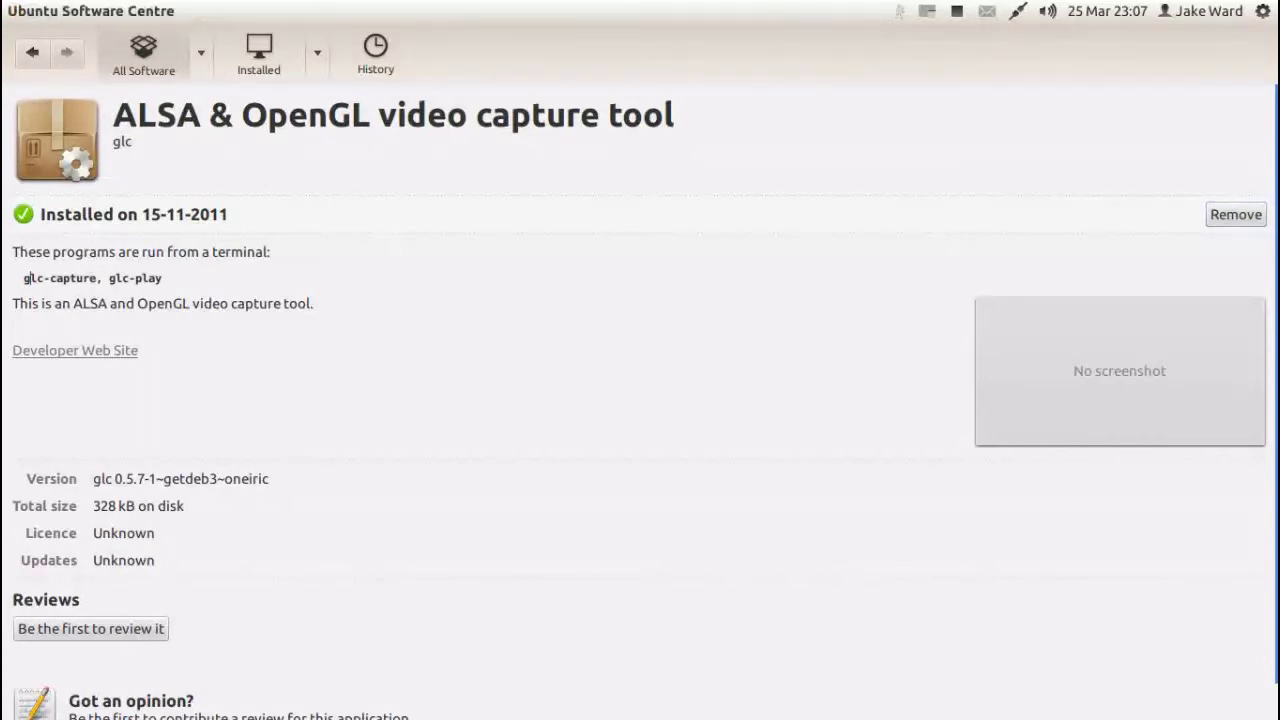
{"action": "left_click_drag", "start_coordinate": [30, 278], "coordinate": [108, 278]}
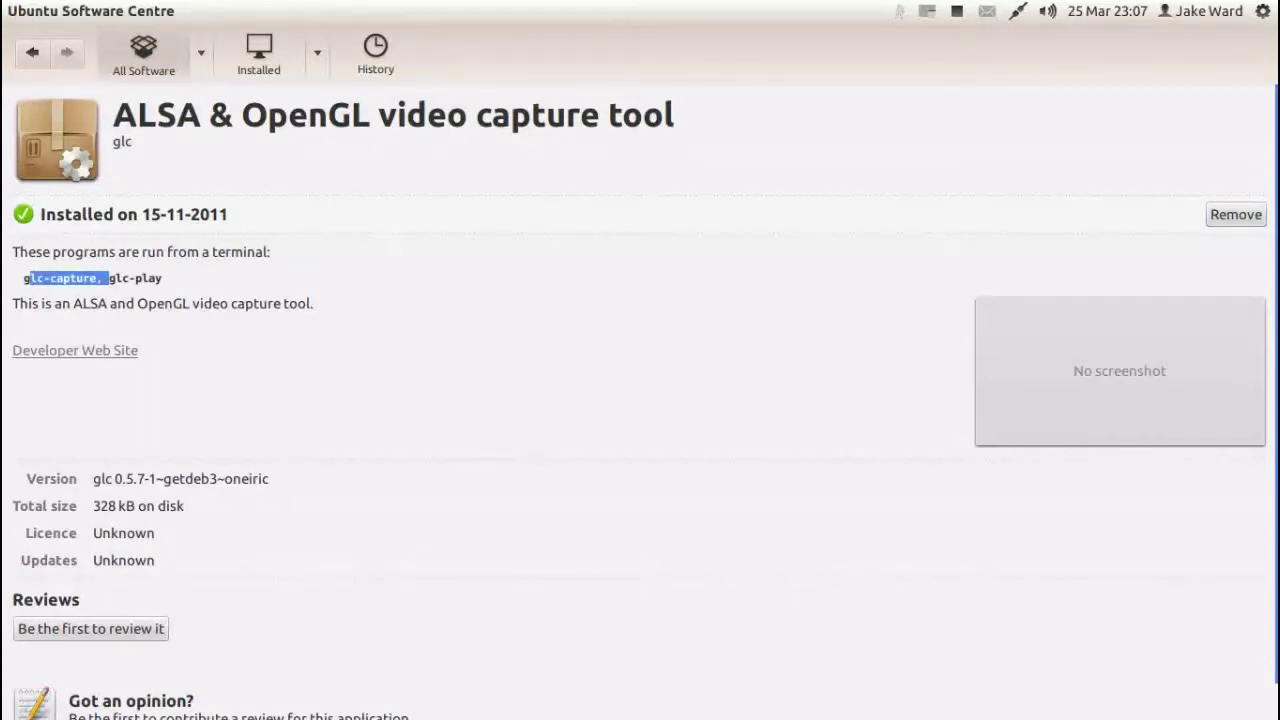
Open a terminal, change into the .wine directory, and go back up to the home directory.
{"action": "mouse_move", "coordinate": [2, 270]}
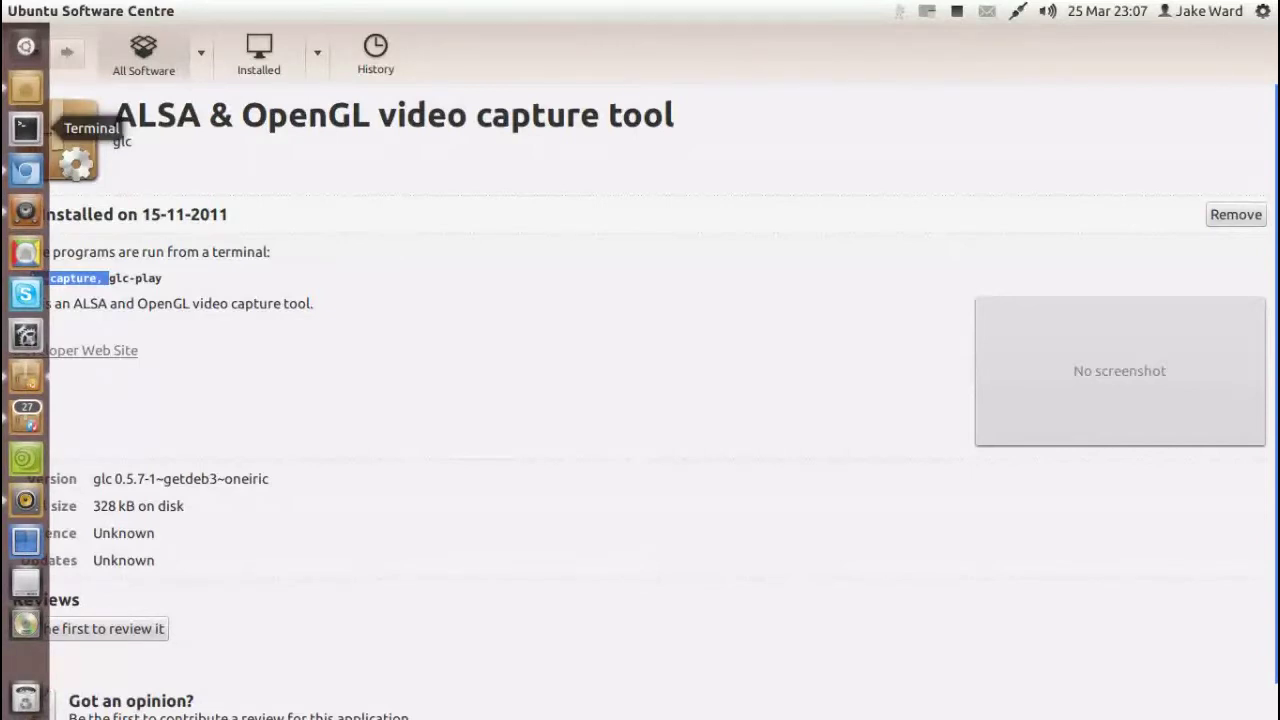
{"action": "left_click", "coordinate": [26, 128]}
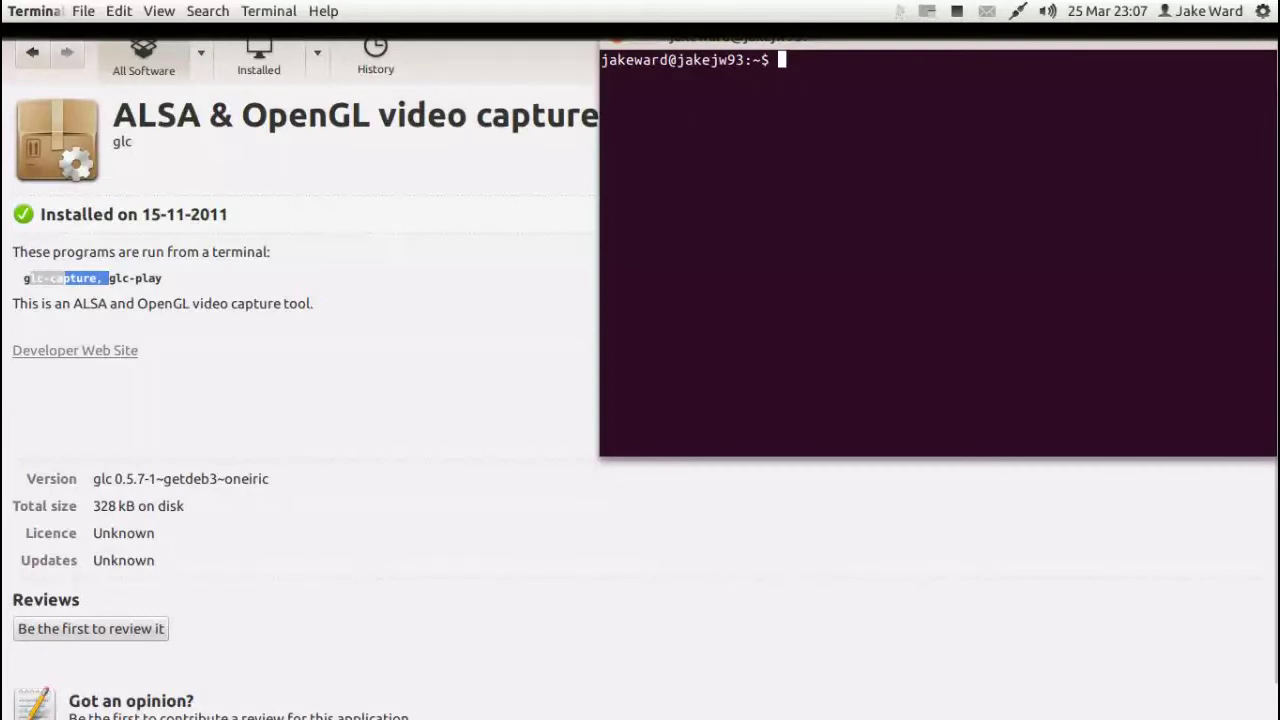
{"action": "type", "text": "cd .wine`"}
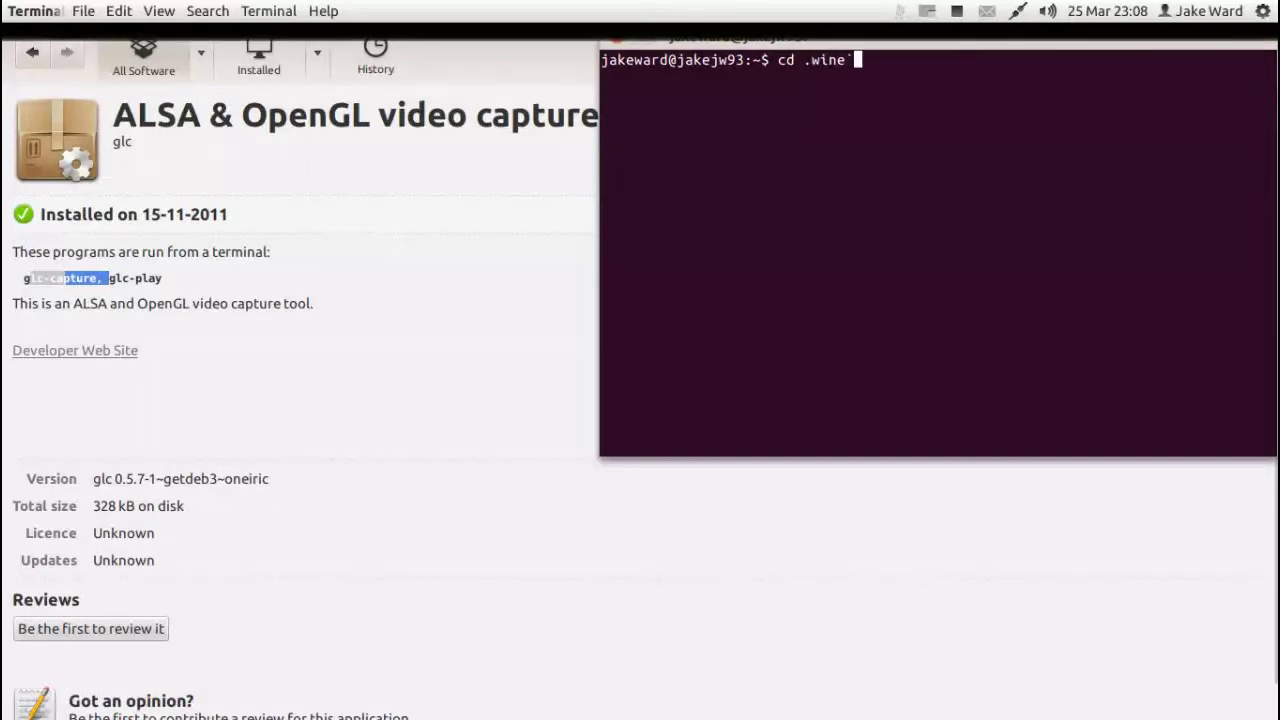
{"action": "key", "text": "Tab"}
{"action": "key", "text": "Tab"}
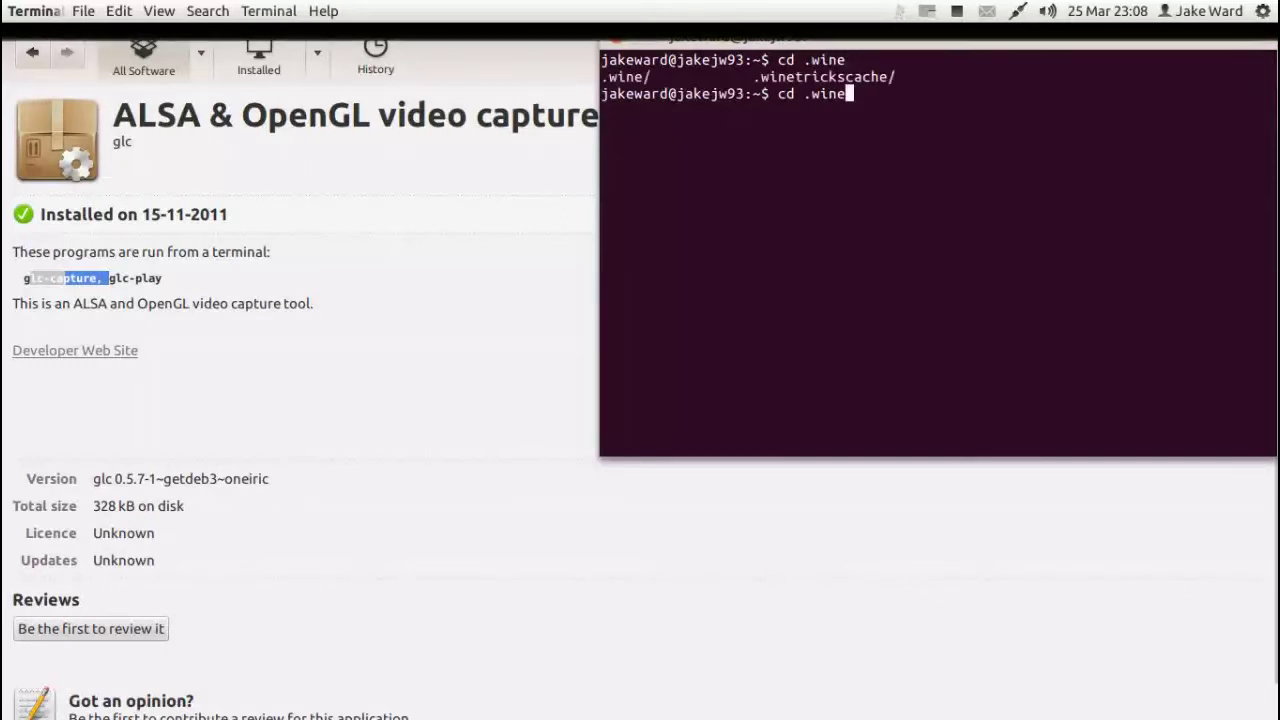
{"action": "key", "text": "Return"}
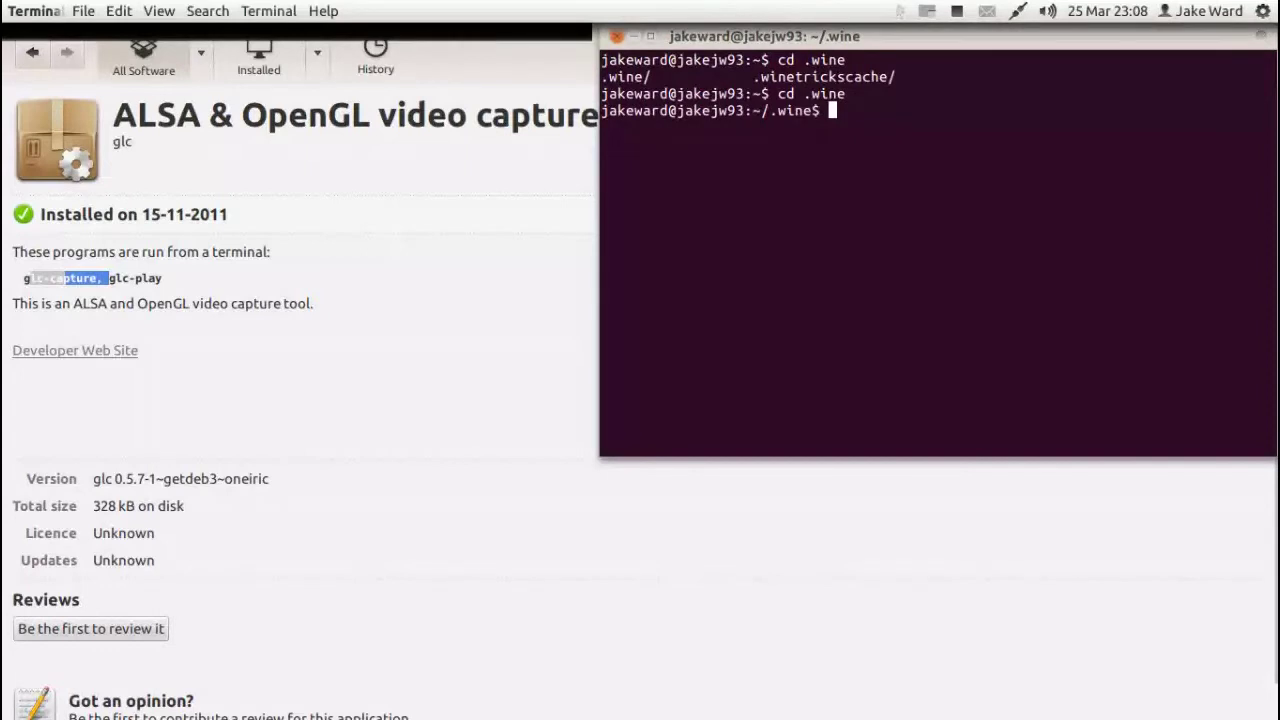
{"action": "type", "text": "cd .."}
{"action": "key", "text": "Return"}
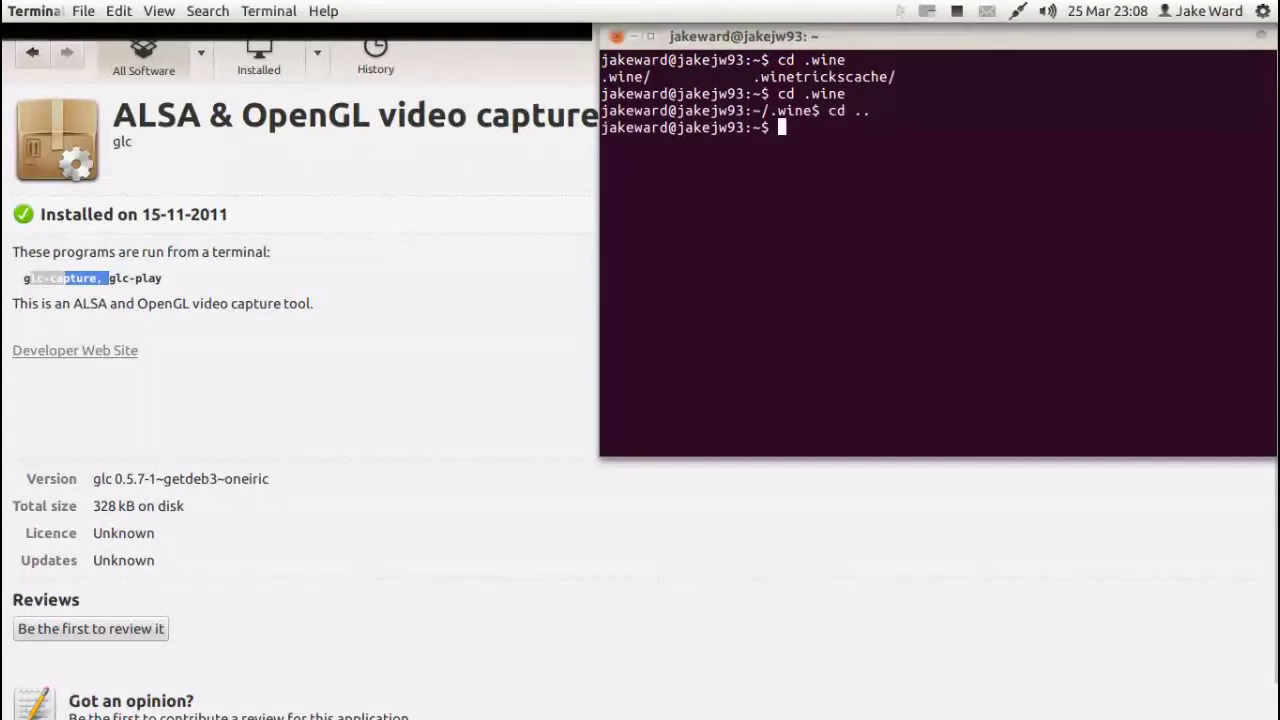
Recall the earlier glc-play command for wine-preloader-3527-1.glc and trim it back to the glc- prefix.
{"action": "type", "text": "ls"}
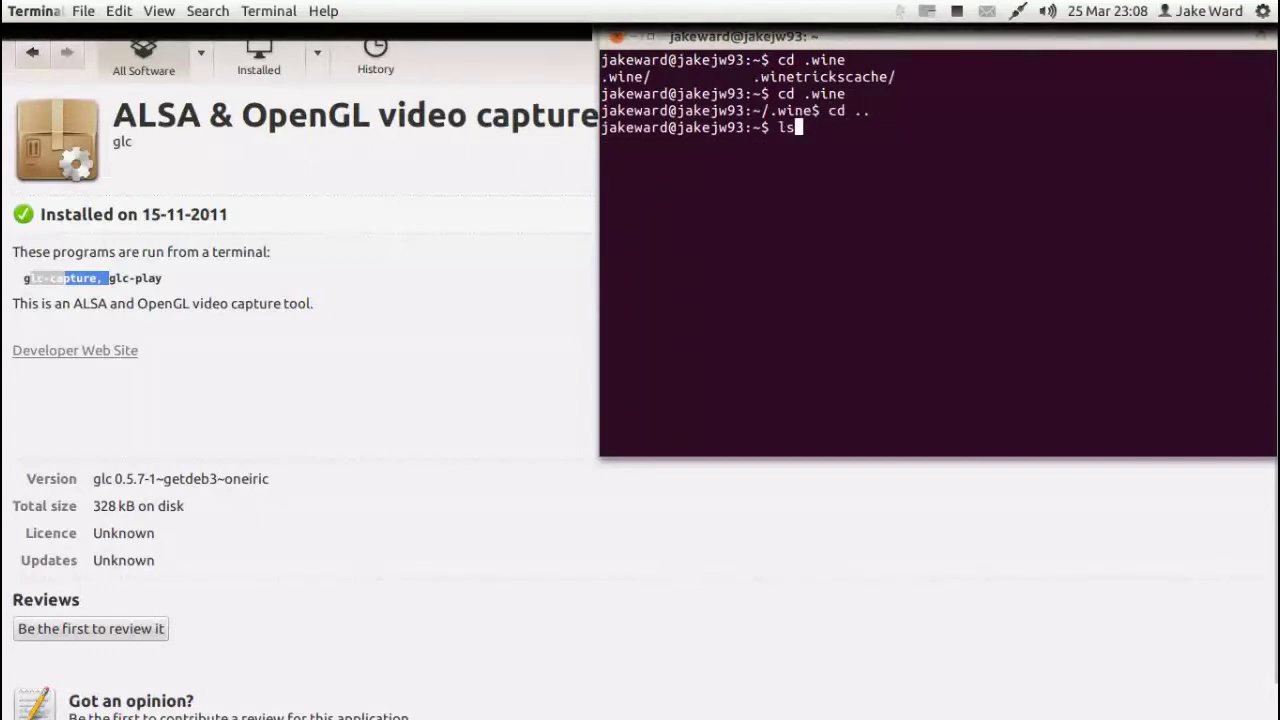
{"action": "key", "text": "Up"}
{"action": "key", "text": "Up"}
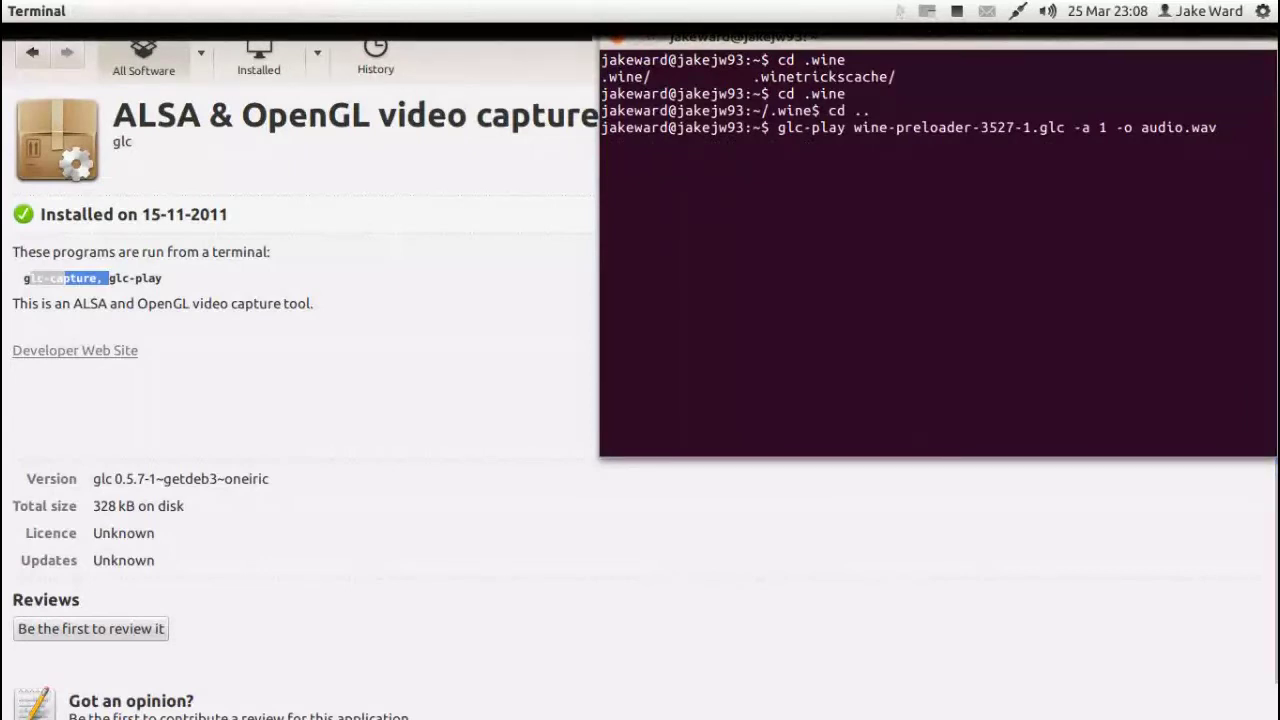
{"action": "key", "text": "BackSpace"}
{"action": "key", "text": "BackSpace"}
{"action": "key", "text": "BackSpace"}
{"action": "key", "text": "BackSpace"}
{"action": "key", "text": "BackSpace"}
{"action": "key", "text": "BackSpace"}
{"action": "key", "text": "BackSpace"}
{"action": "key", "text": "BackSpace"}
{"action": "key", "text": "BackSpace"}
{"action": "key", "text": "BackSpace"}
{"action": "key", "text": "BackSpace"}
{"action": "key", "text": "BackSpace"}
{"action": "key", "text": "BackSpace"}
{"action": "key", "text": "BackSpace"}
{"action": "key", "text": "BackSpace"}
{"action": "key", "text": "BackSpace"}
{"action": "key", "text": "BackSpace"}
{"action": "key", "text": "BackSpace"}
{"action": "key", "text": "BackSpace"}
{"action": "key", "text": "BackSpace"}
{"action": "key", "text": "BackSpace"}
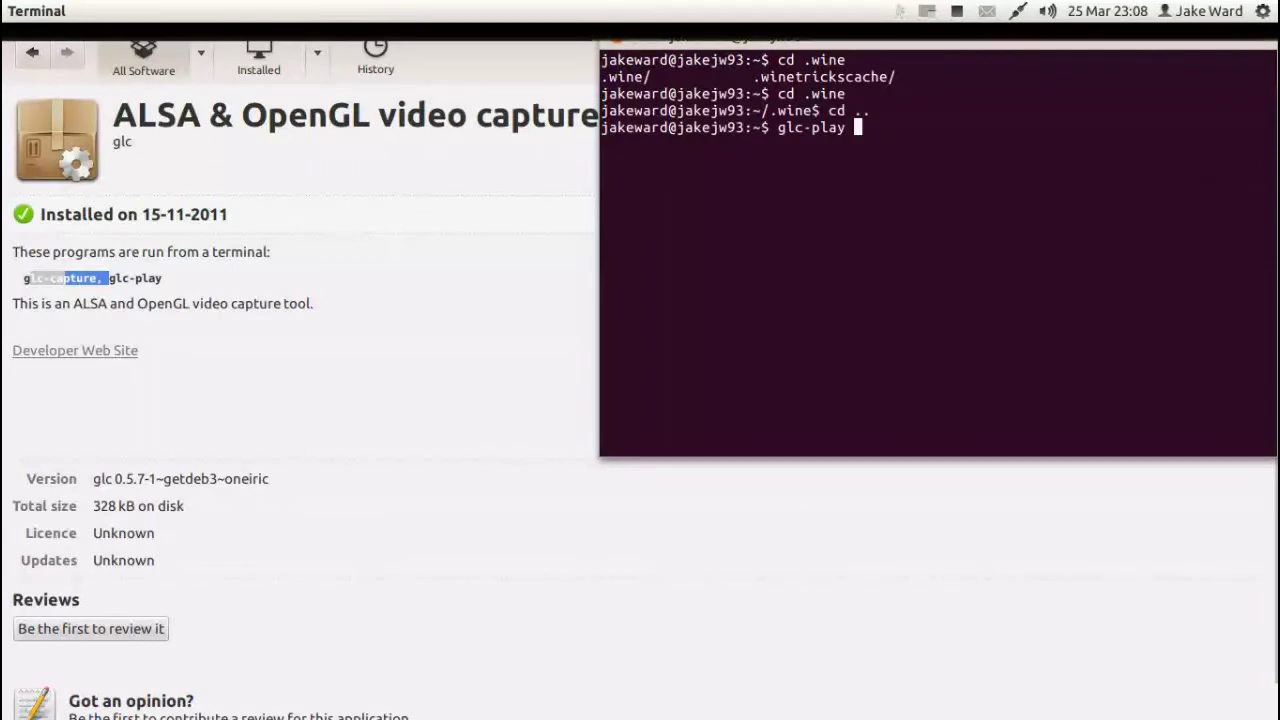
{"action": "type", "text": "wi"}
{"action": "key", "text": "Tab"}
{"action": "key", "text": "BackSpace"}
{"action": "key", "text": "BackSpace"}
{"action": "key", "text": "BackSpace"}
{"action": "key", "text": "BackSpace"}
{"action": "key", "text": "BackSpace"}
{"action": "key", "text": "BackSpace"}
{"action": "key", "text": "BackSpace"}
{"action": "key", "text": "BackSpace"}
{"action": "key", "text": "BackSpace"}
{"action": "key", "text": "BackSpace"}
{"action": "key", "text": "BackSpace"}
{"action": "key", "text": "BackSpace"}
{"action": "key", "text": "BackSpace"}
{"action": "key", "text": "BackSpace"}
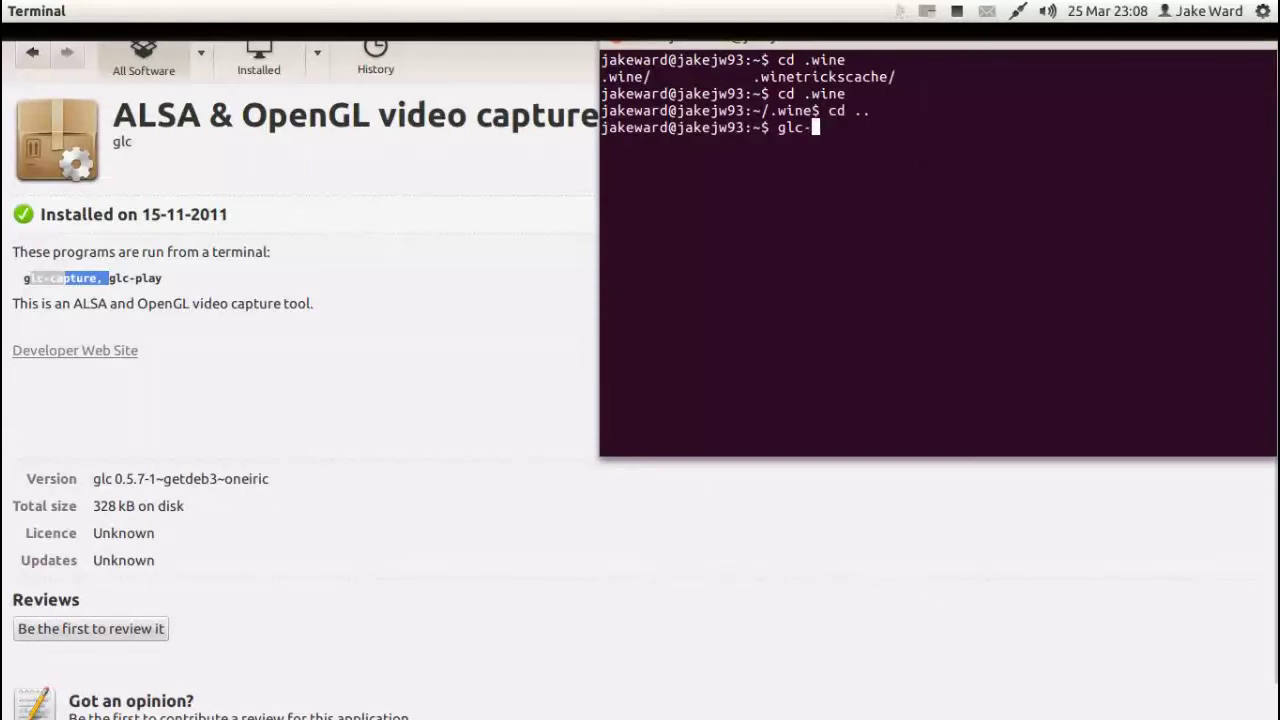
Write the example command "glc-capture wine morrwind.exe" at the prompt without running it, and point out its glc-capture part.
{"action": "type", "text": "capt"}
{"action": "key", "text": "Tab"}
{"action": "type", "text": "w"}
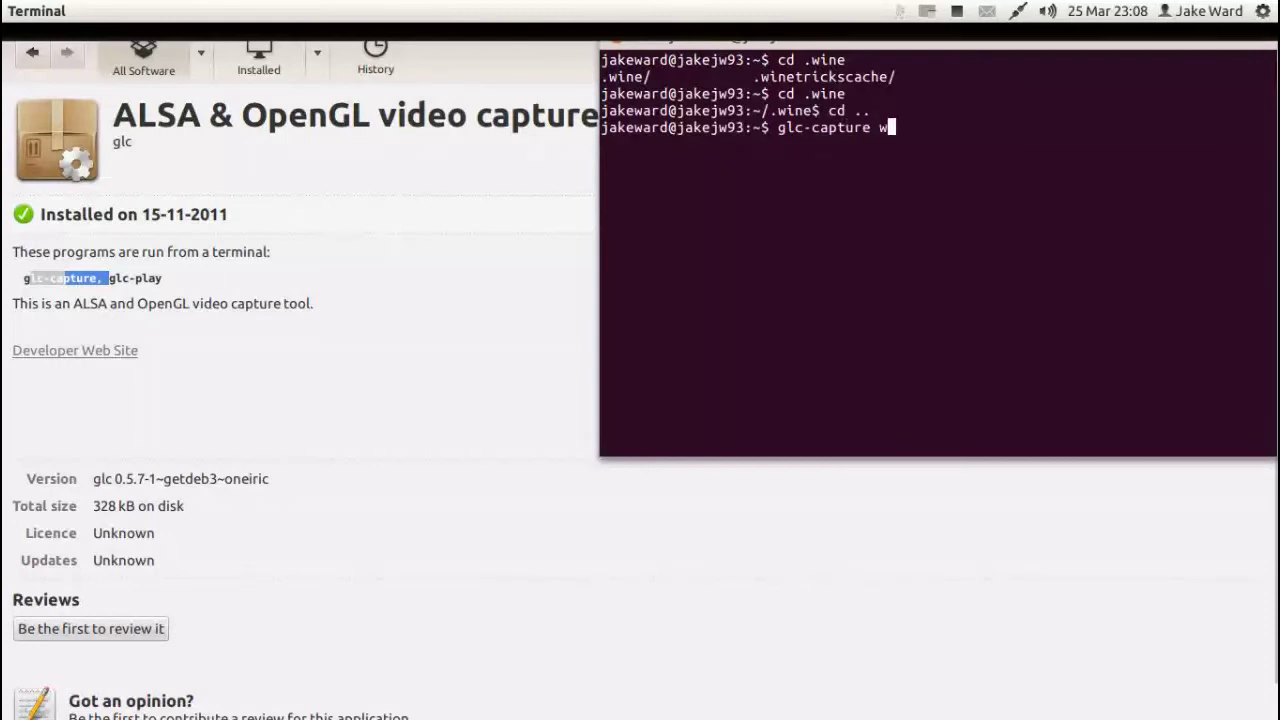
{"action": "type", "text": "ine "}
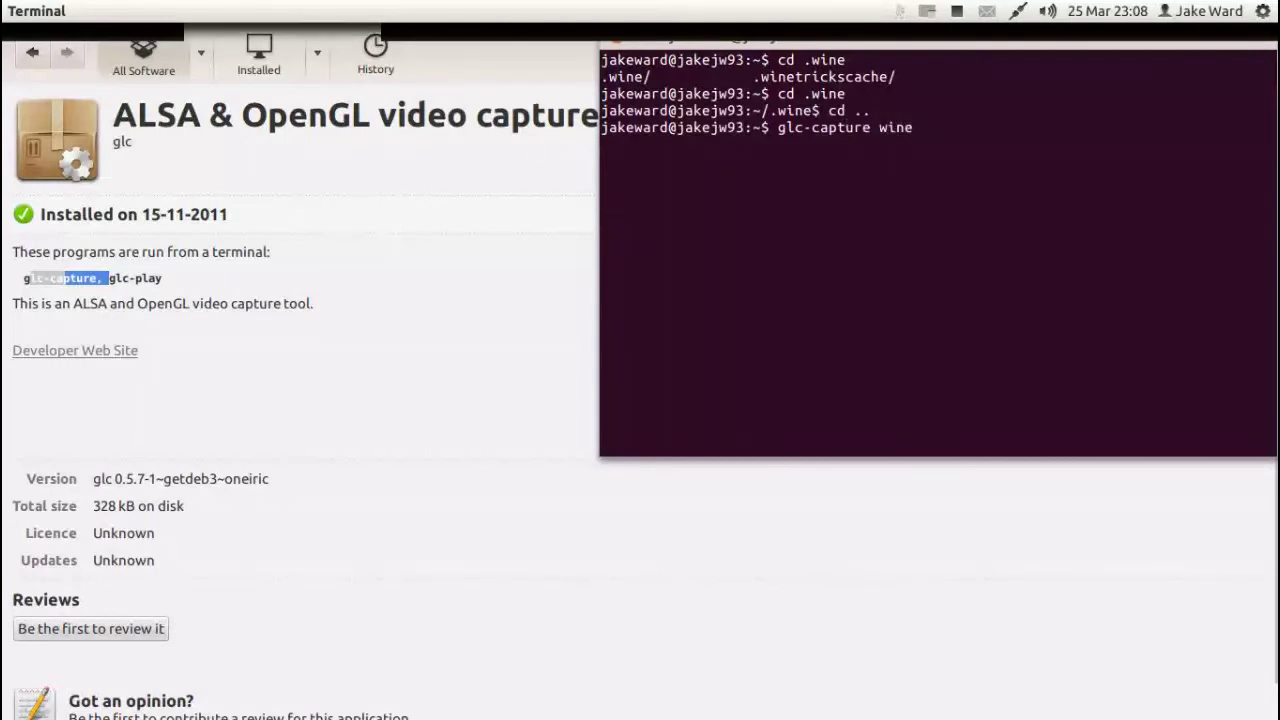
{"action": "type", "text": "m"}
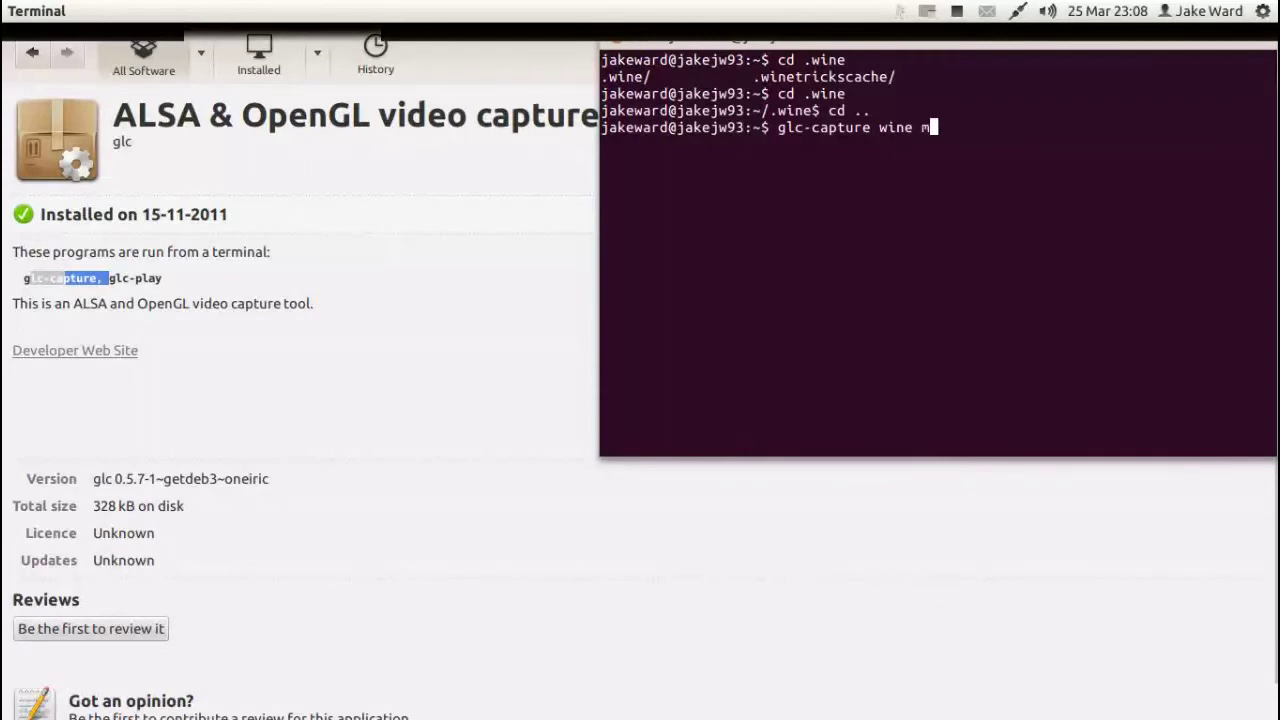
{"action": "type", "text": "orrwind.exe"}
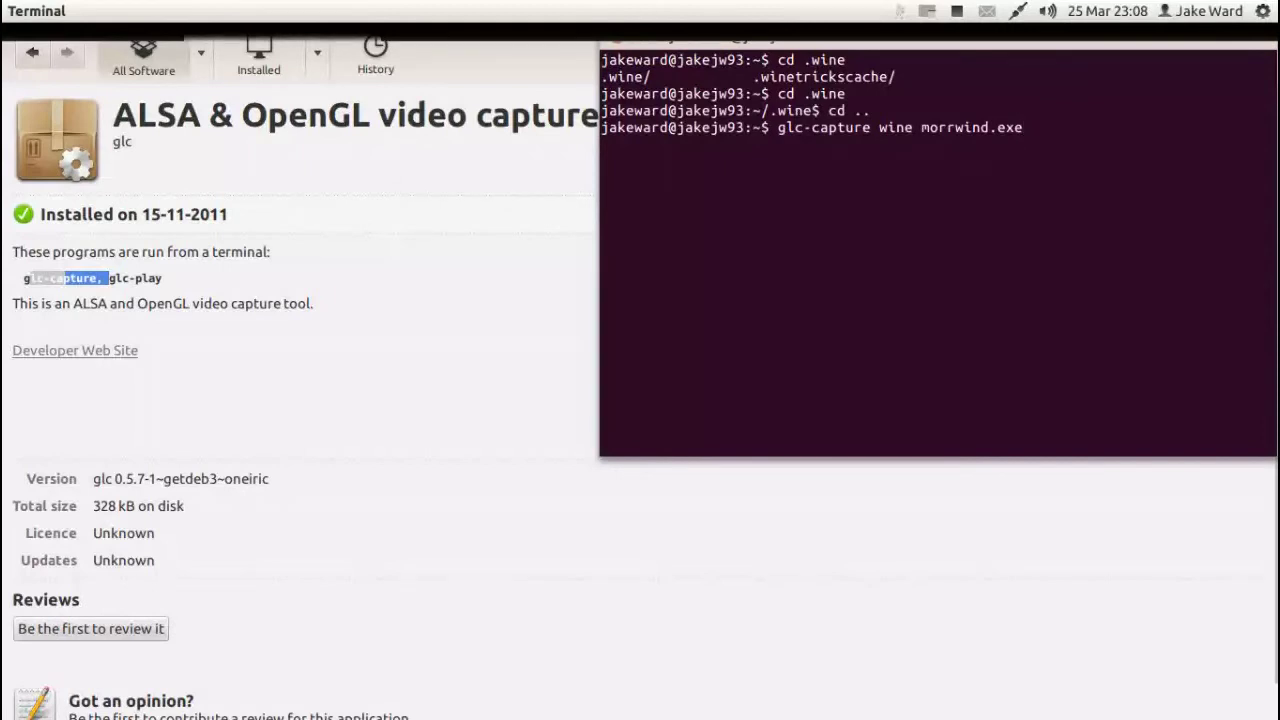
{"action": "left_click_drag", "start_coordinate": [887, 128], "coordinate": [737, 128]}
{"action": "left_click", "coordinate": [888, 128]}
{"action": "left_click", "coordinate": [737, 128]}
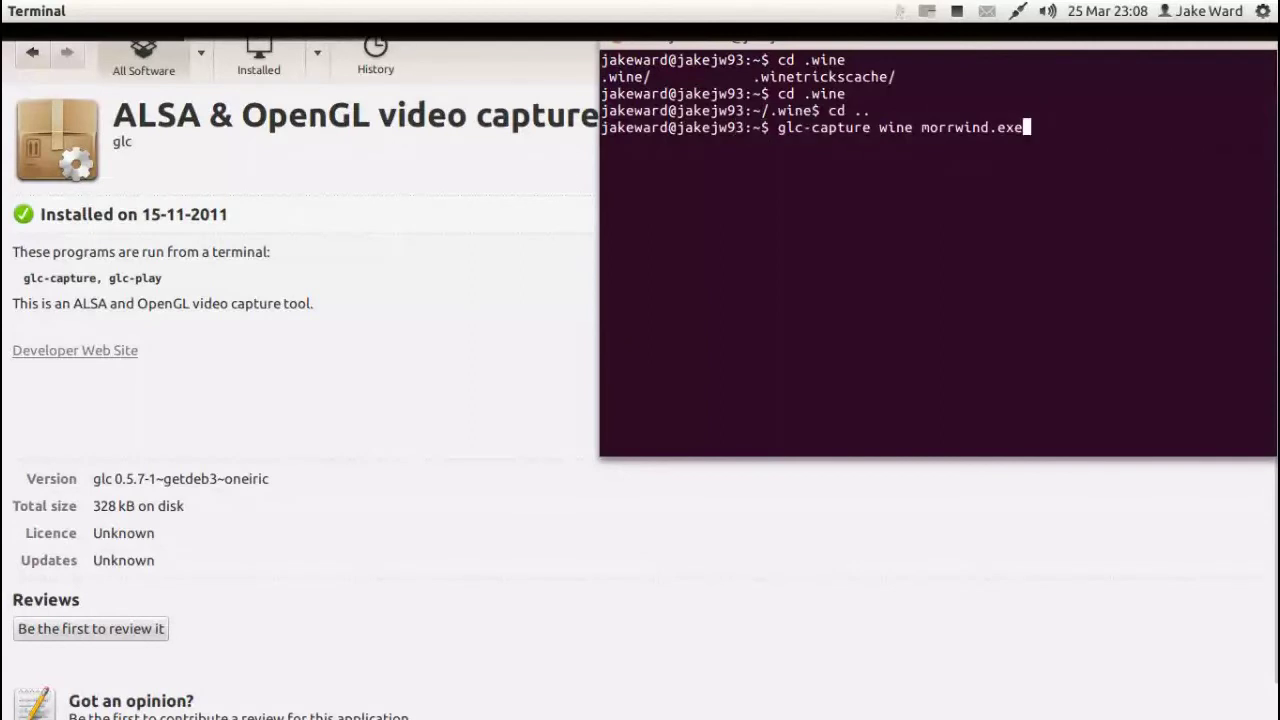
Erase the whole glc-capture example command from the prompt.
{"action": "key", "text": "BackSpace"}
{"action": "key", "text": "BackSpace"}
{"action": "key", "text": "BackSpace"}
{"action": "key", "text": "BackSpace"}
{"action": "key", "text": "BackSpace"}
{"action": "key", "text": "BackSpace"}
{"action": "key", "text": "BackSpace"}
{"action": "key", "text": "BackSpace"}
{"action": "key", "text": "BackSpace"}
{"action": "key", "text": "BackSpace"}
{"action": "key", "text": "BackSpace"}
{"action": "key", "text": "BackSpace"}
{"action": "key", "text": "BackSpace"}
{"action": "key", "text": "BackSpace"}
{"action": "key", "text": "BackSpace"}
{"action": "key", "text": "BackSpace"}
{"action": "key", "text": "BackSpace"}
{"action": "key", "text": "BackSpace"}
{"action": "key", "text": "BackSpace"}
{"action": "key", "text": "BackSpace"}
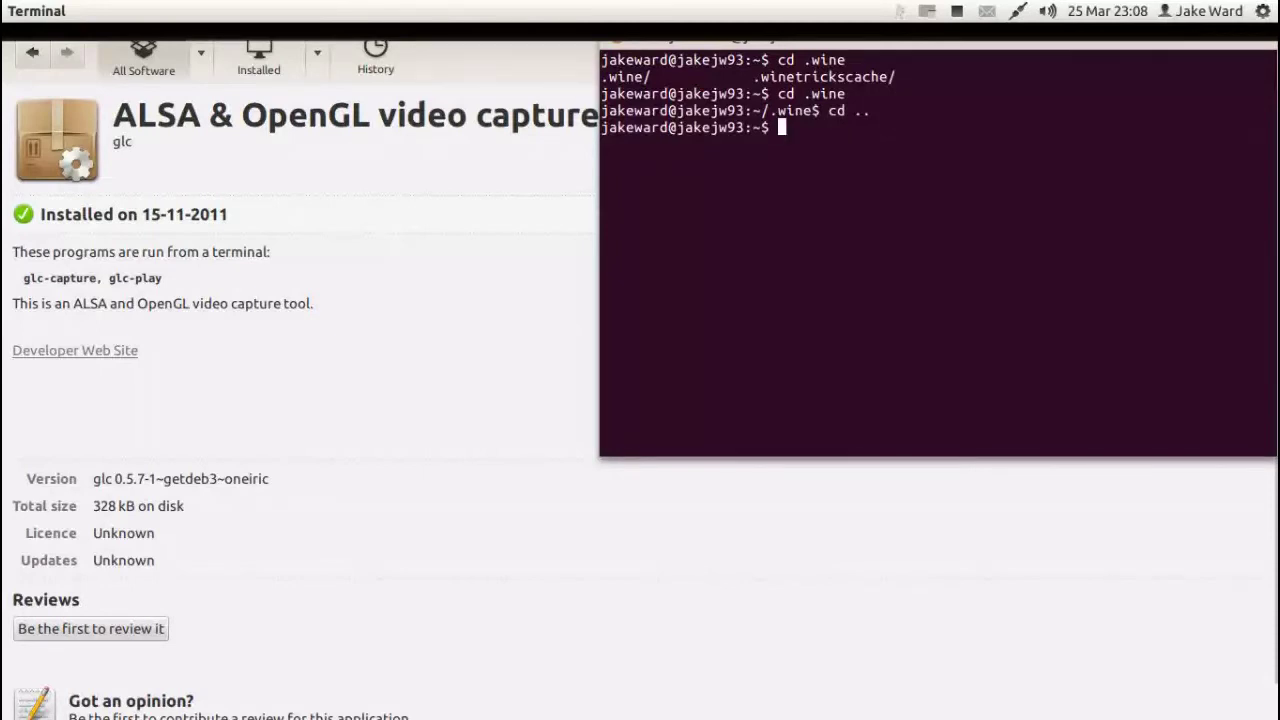
Recall the command "glc-play Heaven_x86-4137-0.glc -a 1 -o audio.wav" from the history and highlight its .glc file name.
{"action": "key", "text": "Up"}
{"action": "key", "text": "Up"}
{"action": "key", "text": "Up"}
{"action": "key", "text": "Up"}
{"action": "key", "text": "Up"}
{"action": "key", "text": "Down"}
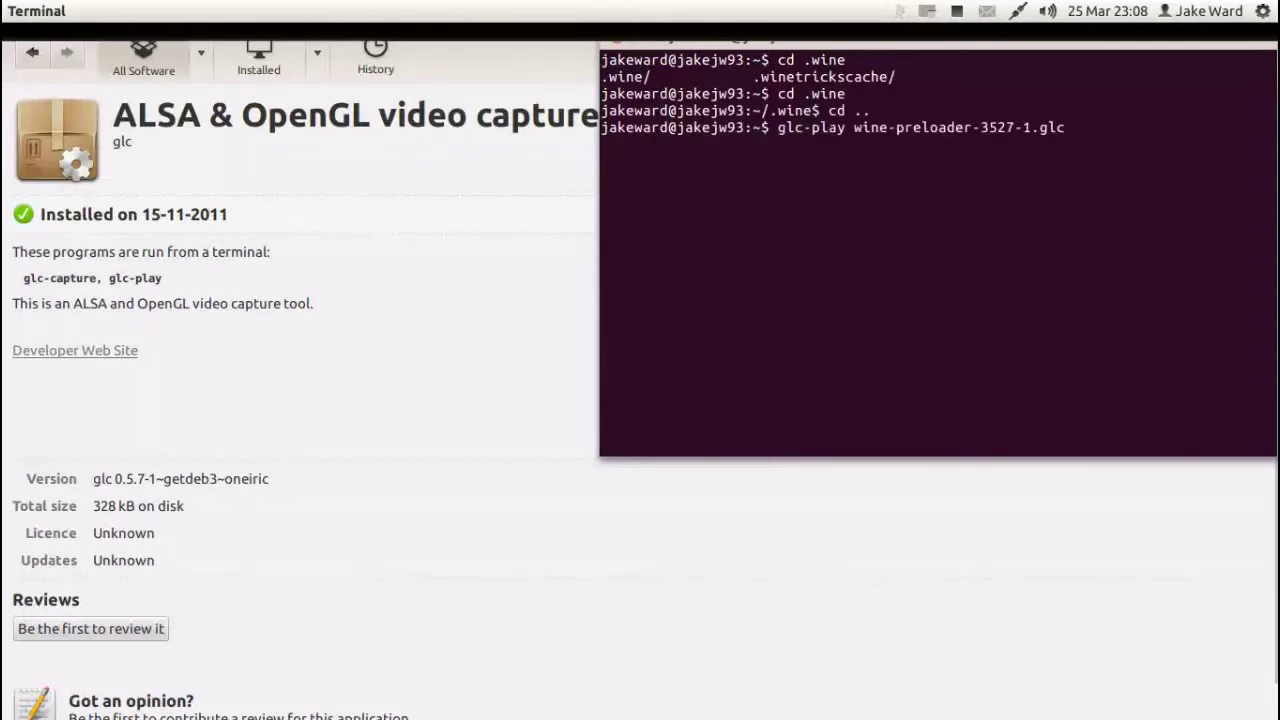
{"action": "key", "text": "Up"}
{"action": "key", "text": "Up"}
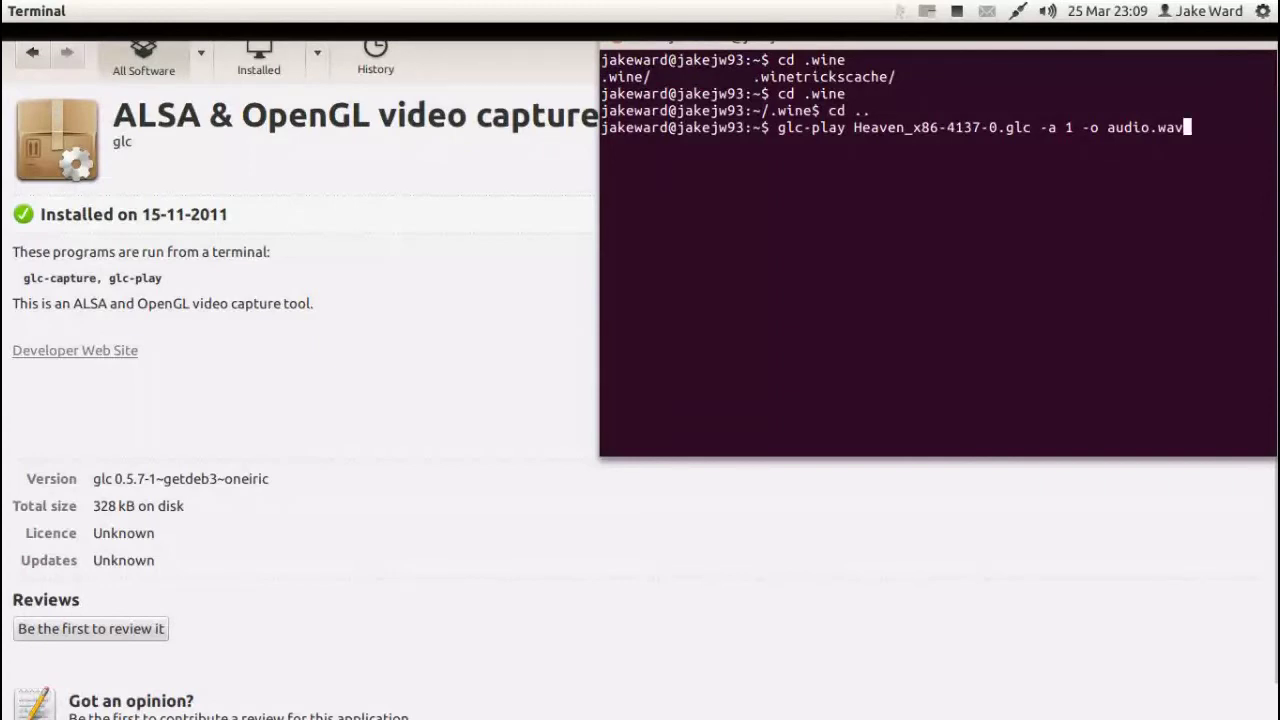
{"action": "left_click_drag", "start_coordinate": [855, 127], "coordinate": [1031, 127]}
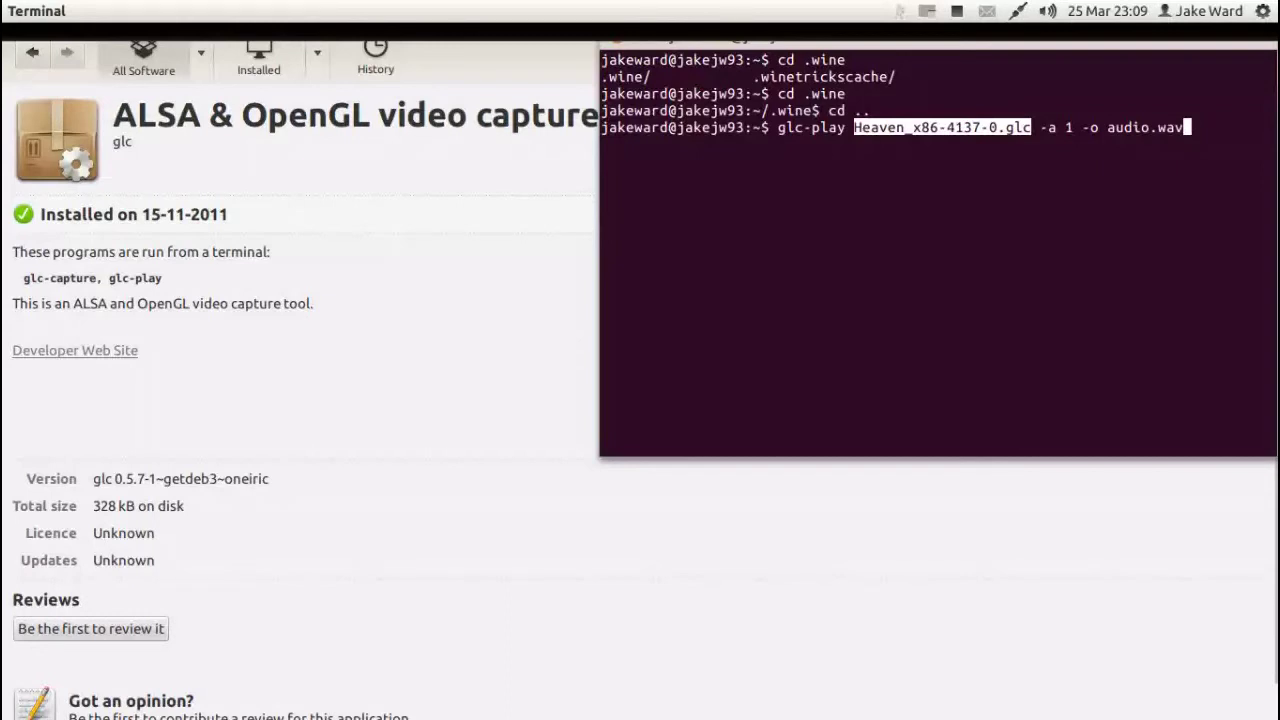
Recall from the command history the glc-play command that pipes Heaven_x86-4137-0.glc into mencoder with "-audiofile audio.wav -oac mp3lame -o video.avi".
{"action": "left_click_drag", "start_coordinate": [1108, 127], "coordinate": [1276, 127]}
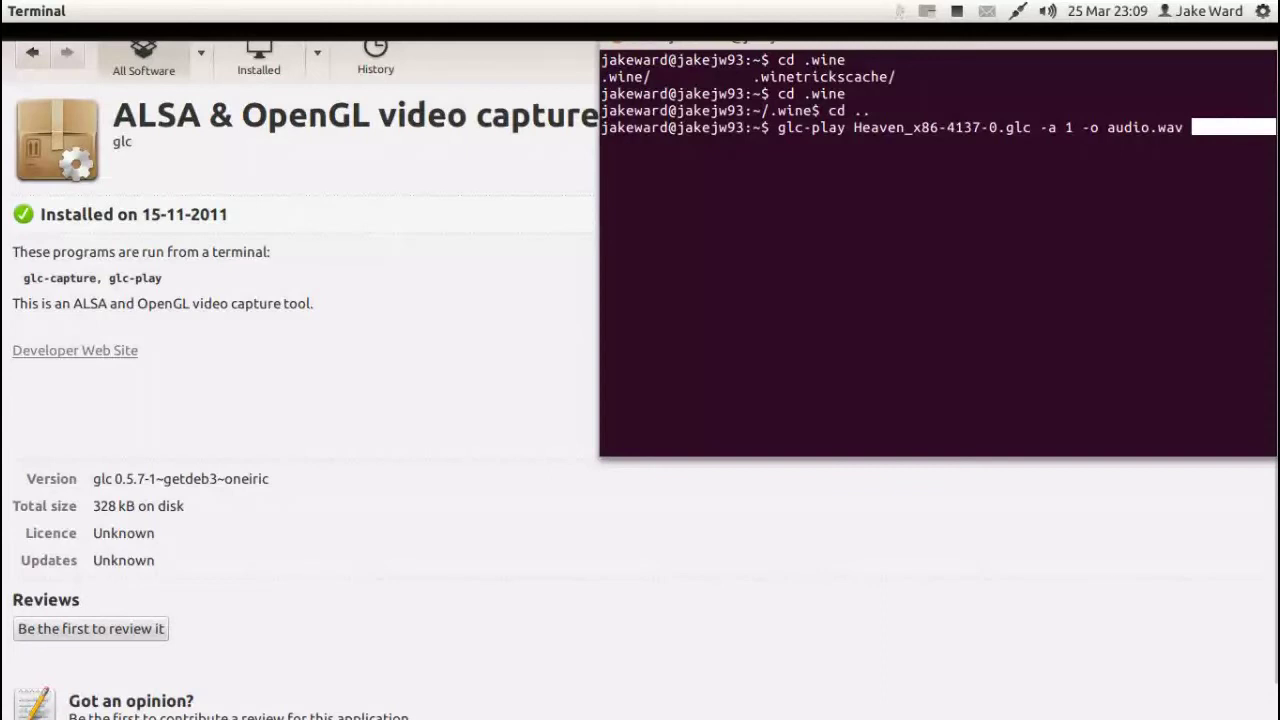
{"action": "key", "text": "Up"}
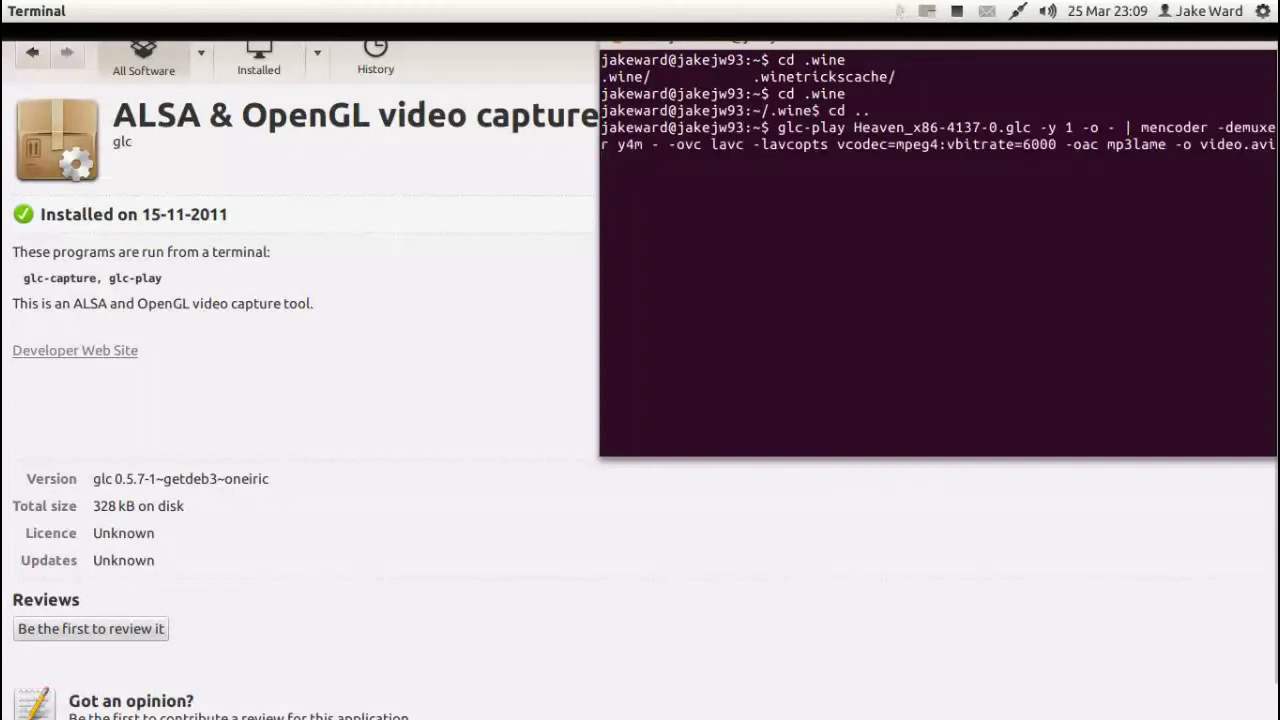
{"action": "key", "text": "Up"}
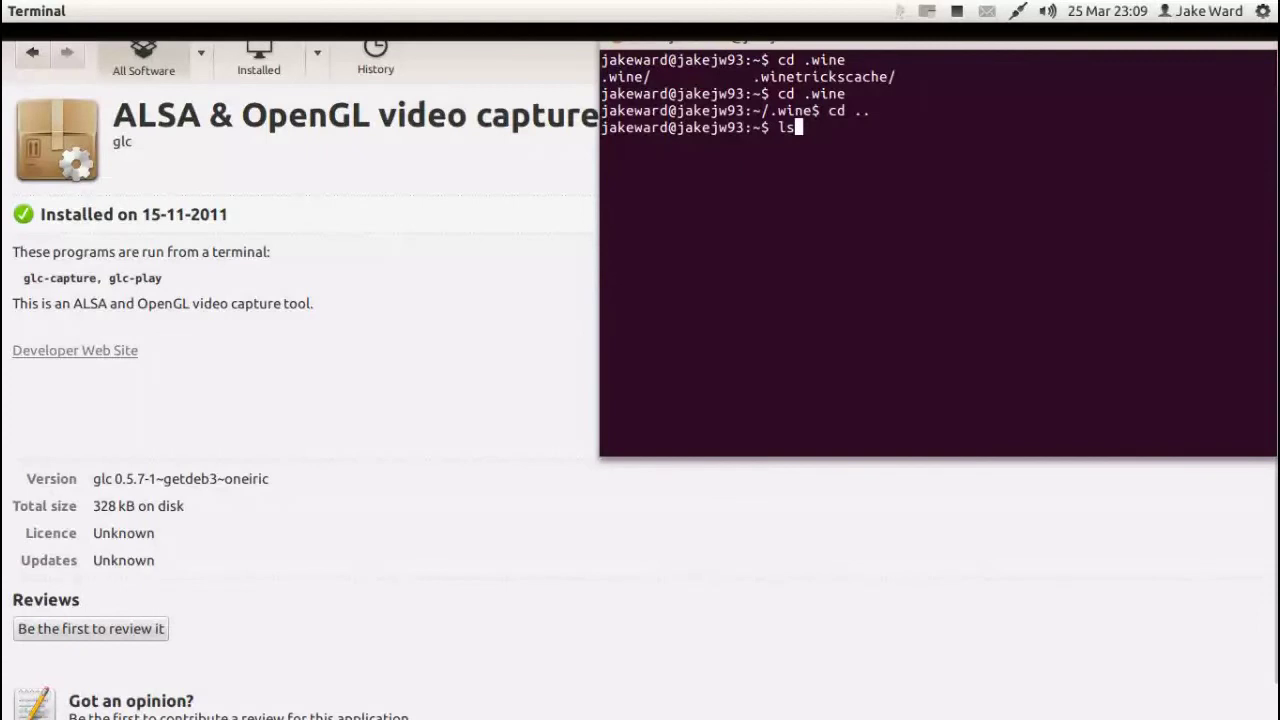
{"action": "key", "text": "Down"}
{"action": "key", "text": "Up"}
{"action": "key", "text": "Up"}
{"action": "key", "text": "Down"}
{"action": "key", "text": "Up"}
{"action": "key", "text": "Up"}
{"action": "key", "text": "Up"}
{"action": "key", "text": "Up"}
{"action": "key", "text": "Up"}
{"action": "key", "text": "Up"}
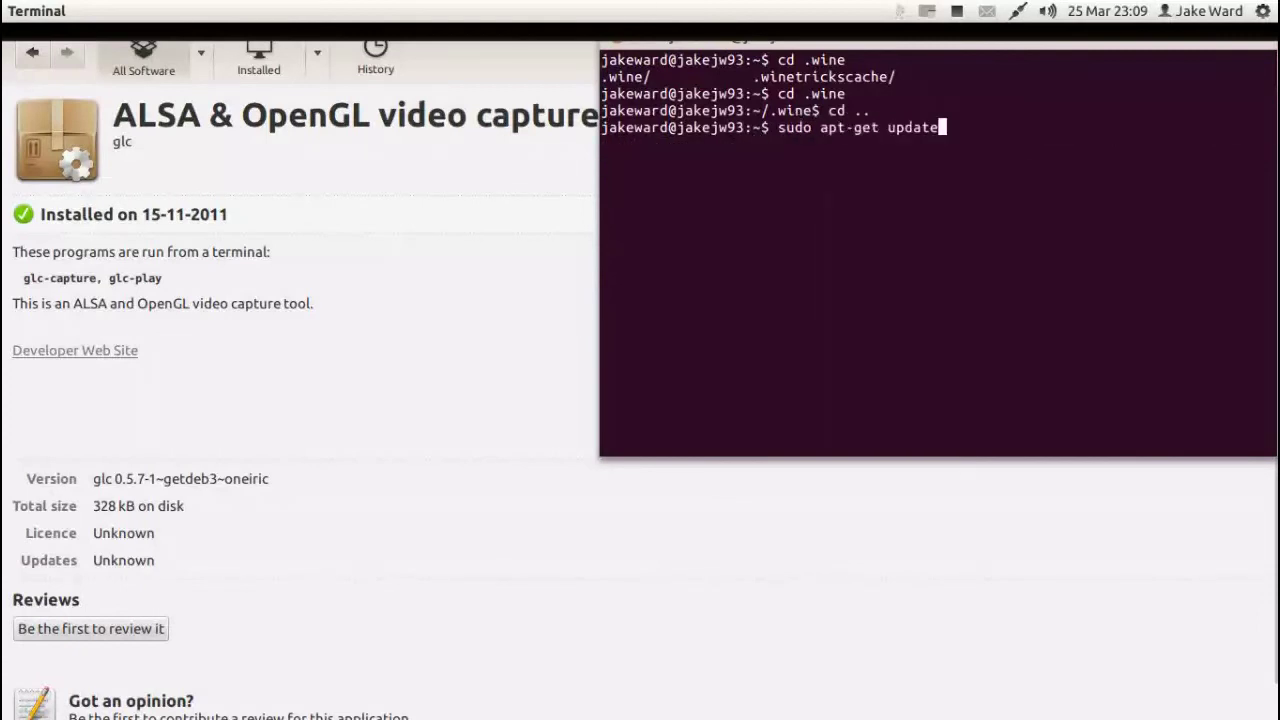
{"action": "key", "text": "Up"}
{"action": "key", "text": "Up"}
{"action": "key", "text": "Up"}
{"action": "key", "text": "Up"}
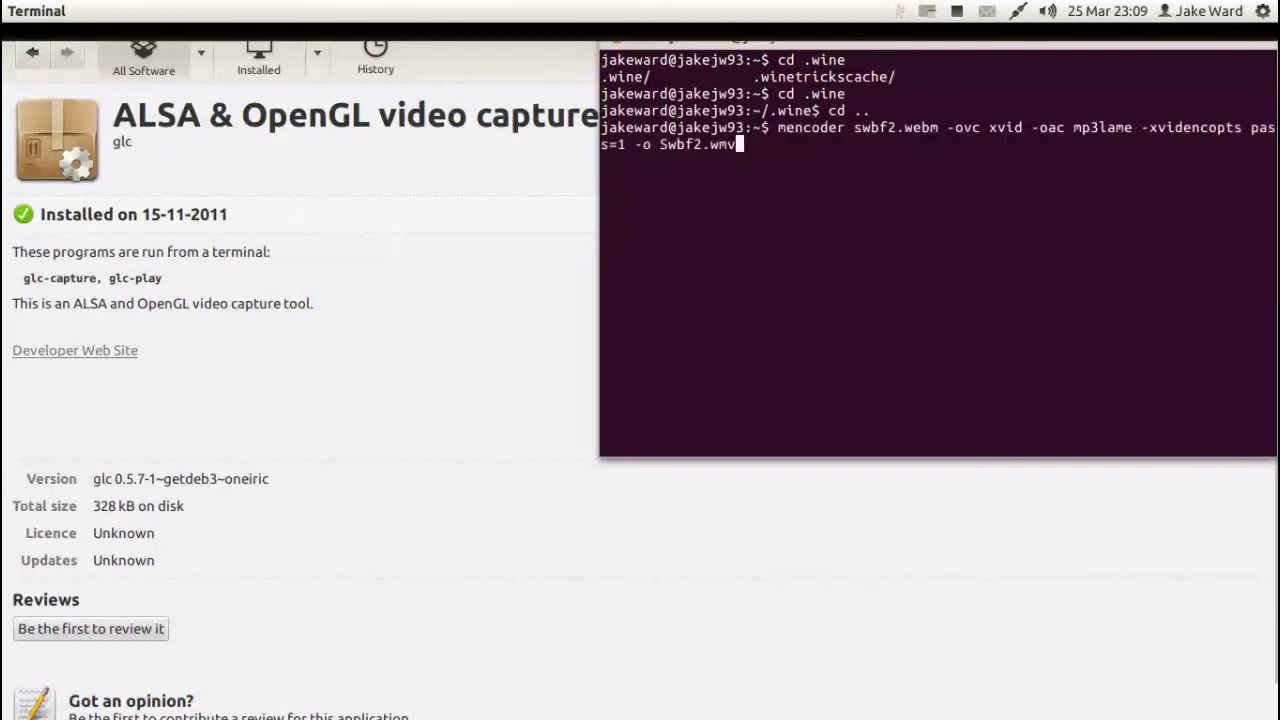
{"action": "key", "text": "Up"}
{"action": "key", "text": "Up"}
{"action": "key", "text": "Up"}
{"action": "key", "text": "Up"}
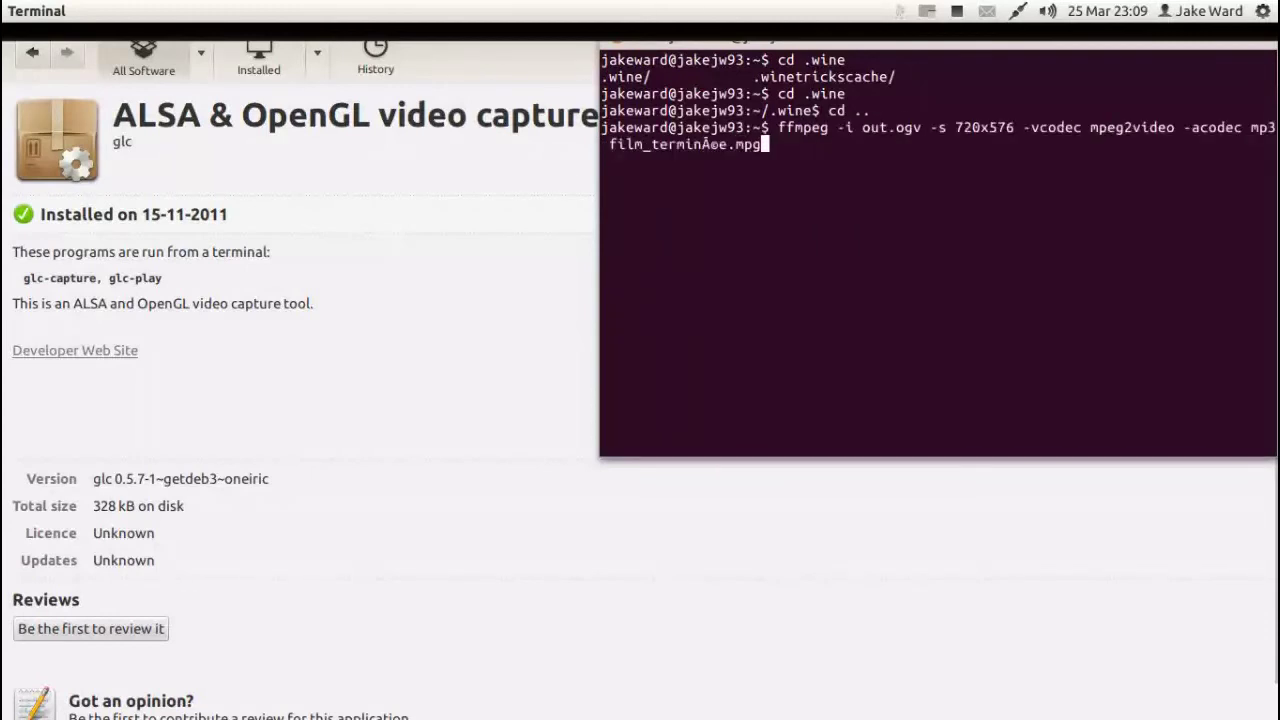
{"action": "key", "text": "Up"}
{"action": "key", "text": "Up"}
{"action": "key", "text": "Up"}
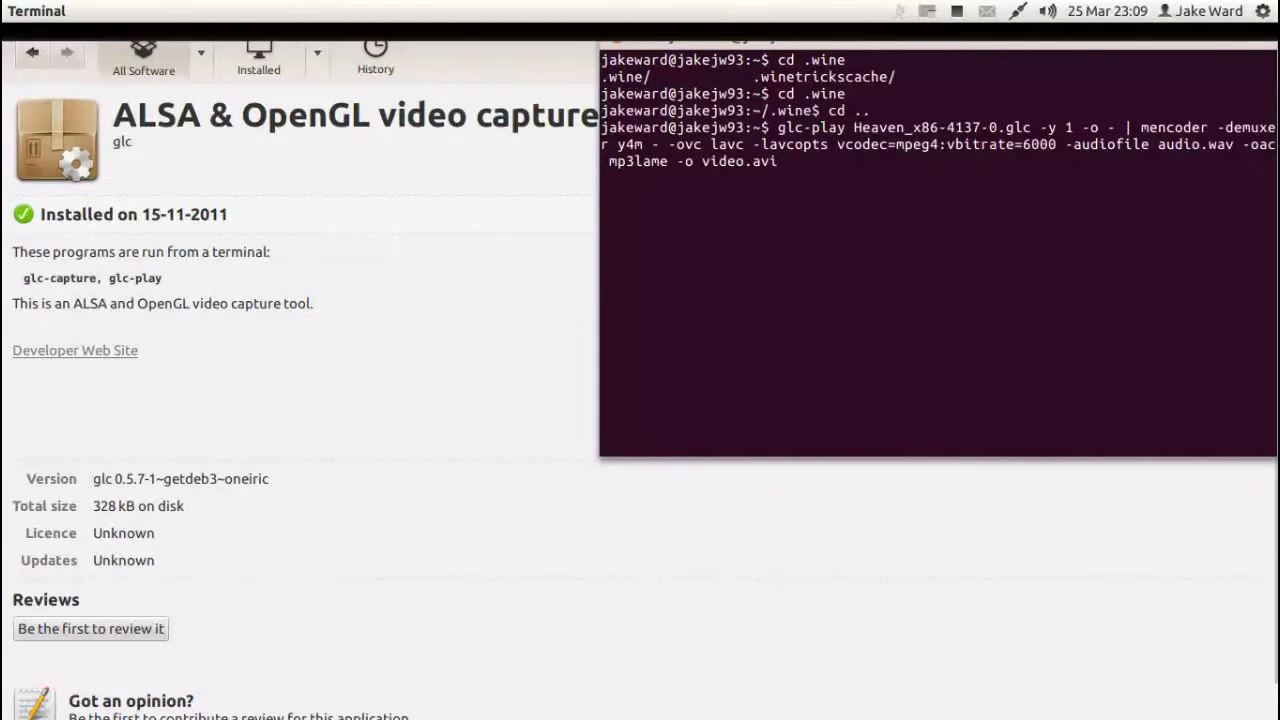
Highlight in turn the .glc file name, the audio.wav file, the encoding options from -ovc onward, and the vbitrate setting in the recalled command.
{"action": "left_click_drag", "start_coordinate": [854, 128], "coordinate": [1031, 128]}
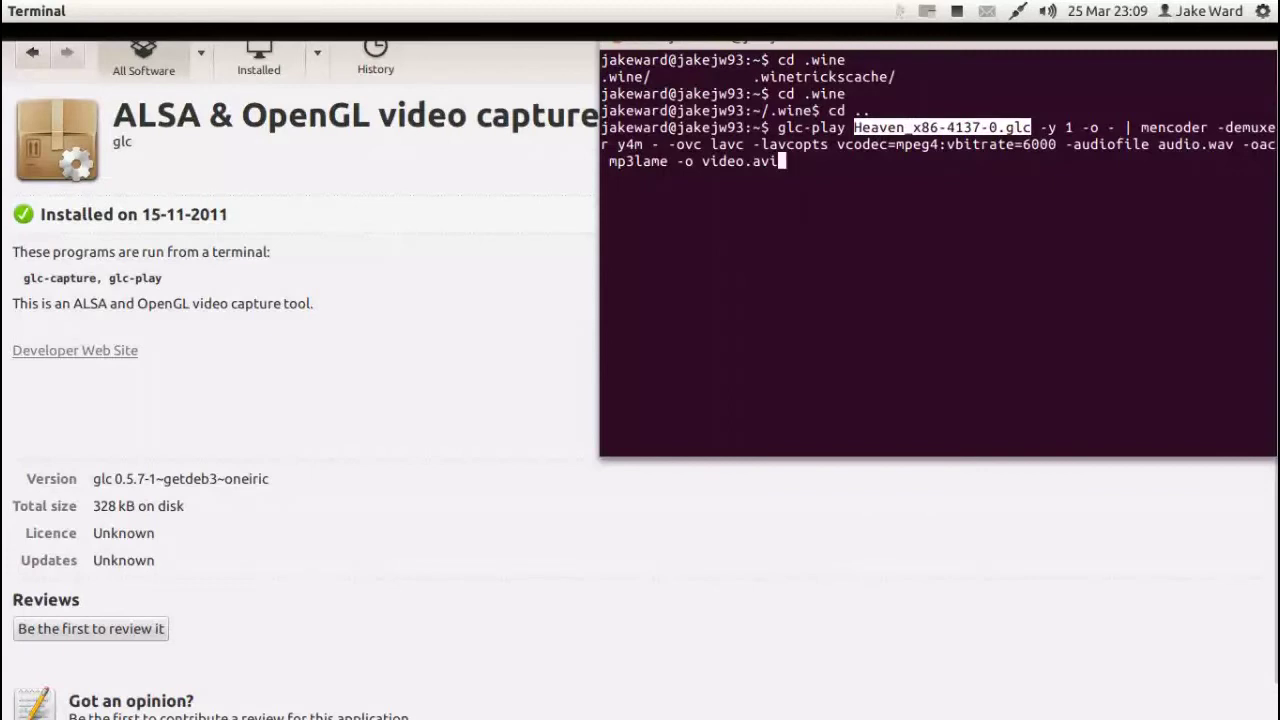
{"action": "left_click_drag", "start_coordinate": [1040, 128], "coordinate": [897, 128]}
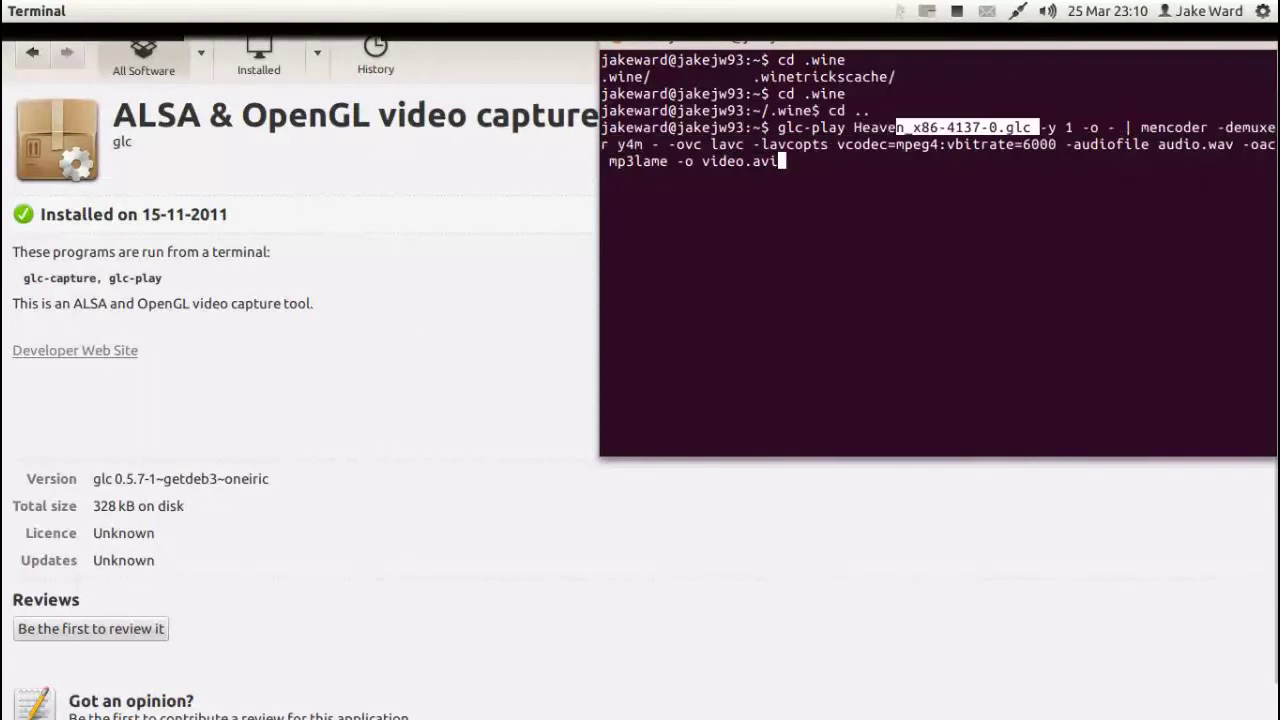
{"action": "left_click_drag", "start_coordinate": [1166, 144], "coordinate": [1234, 144]}
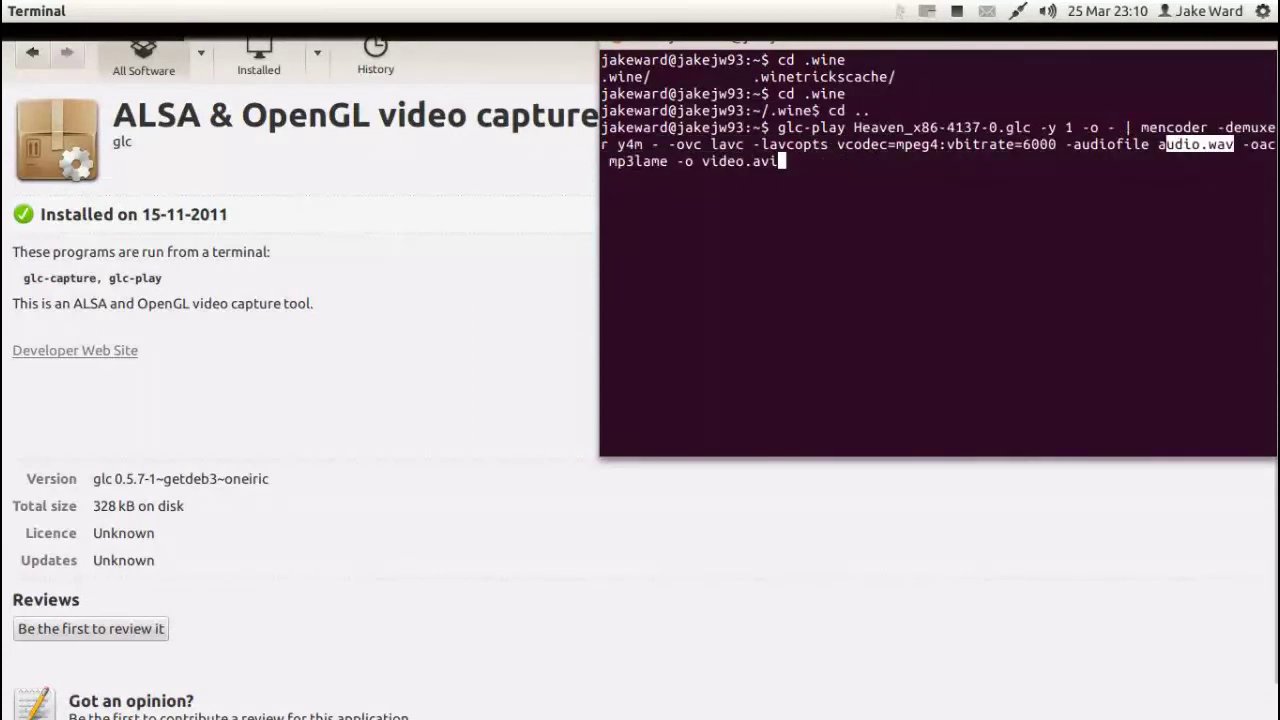
{"action": "left_click_drag", "start_coordinate": [781, 161], "coordinate": [655, 144]}
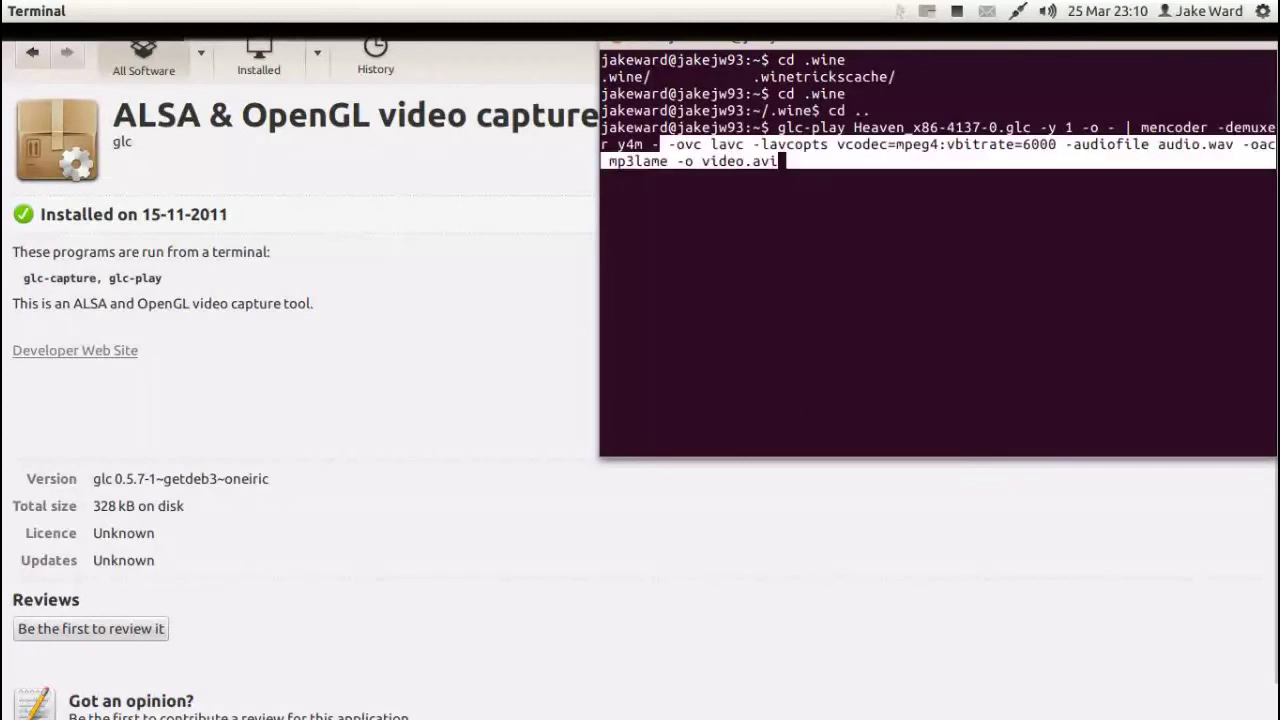
{"action": "left_click_drag", "start_coordinate": [964, 144], "coordinate": [972, 144]}
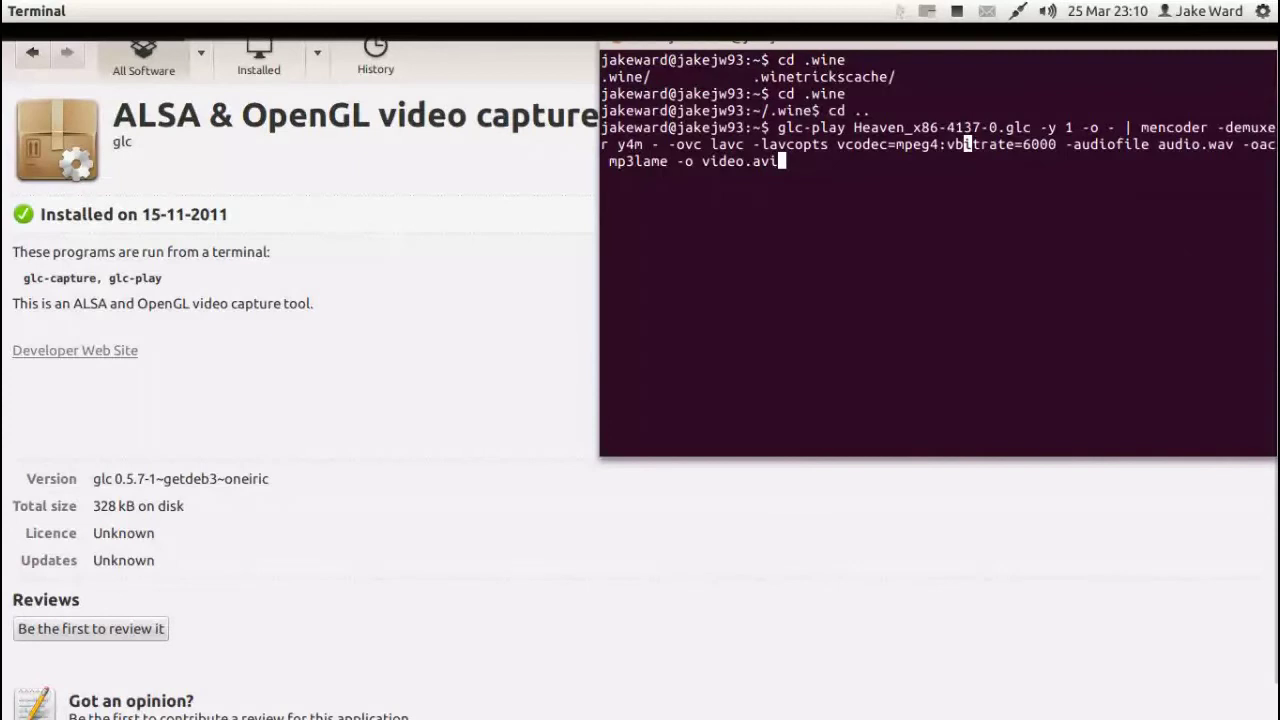
Change the output file name at the end of the mencoder command to vidasfsdfso.avi without running it.
{"action": "key", "text": "Left"}
{"action": "key", "text": "Left"}
{"action": "key", "text": "Left"}
{"action": "key", "text": "Left"}
{"action": "key", "text": "Left"}
{"action": "key", "text": "BackSpace"}
{"action": "type", "text": "asfsdfs"}
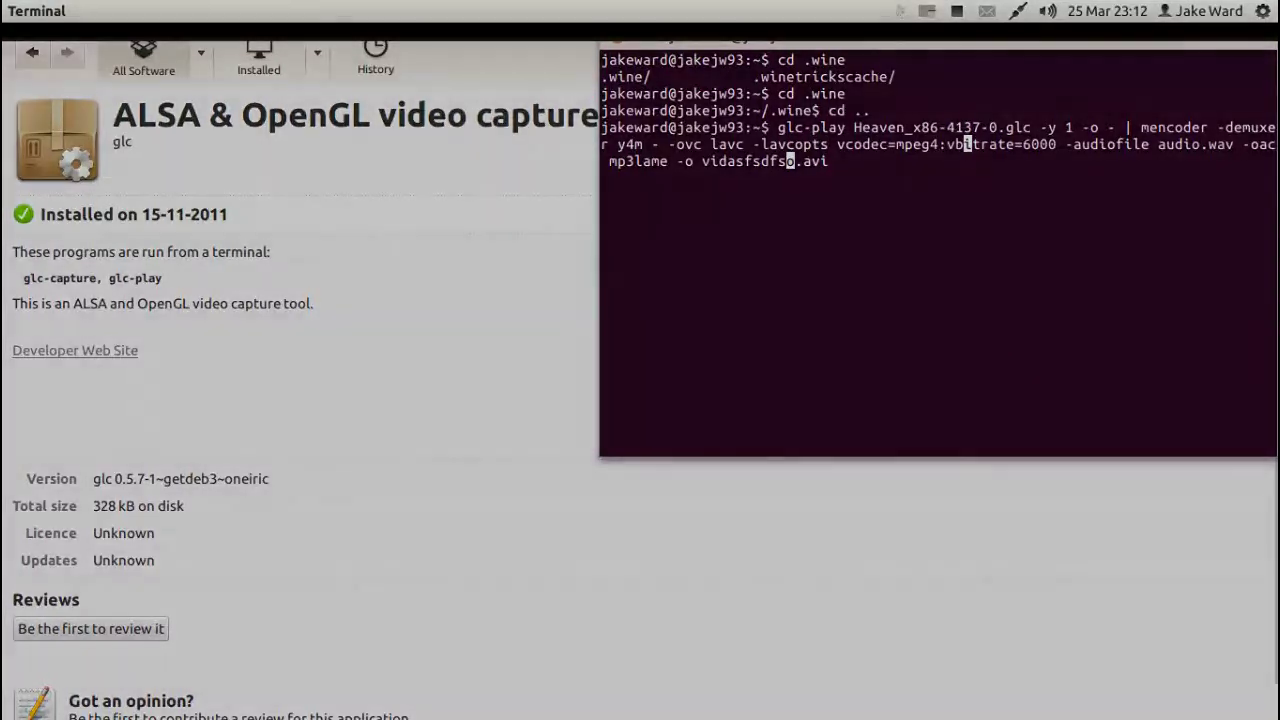
Open the screen recorder's control menu containing the Stop and Pause commands.
{"action": "left_click", "coordinate": [957, 11]}
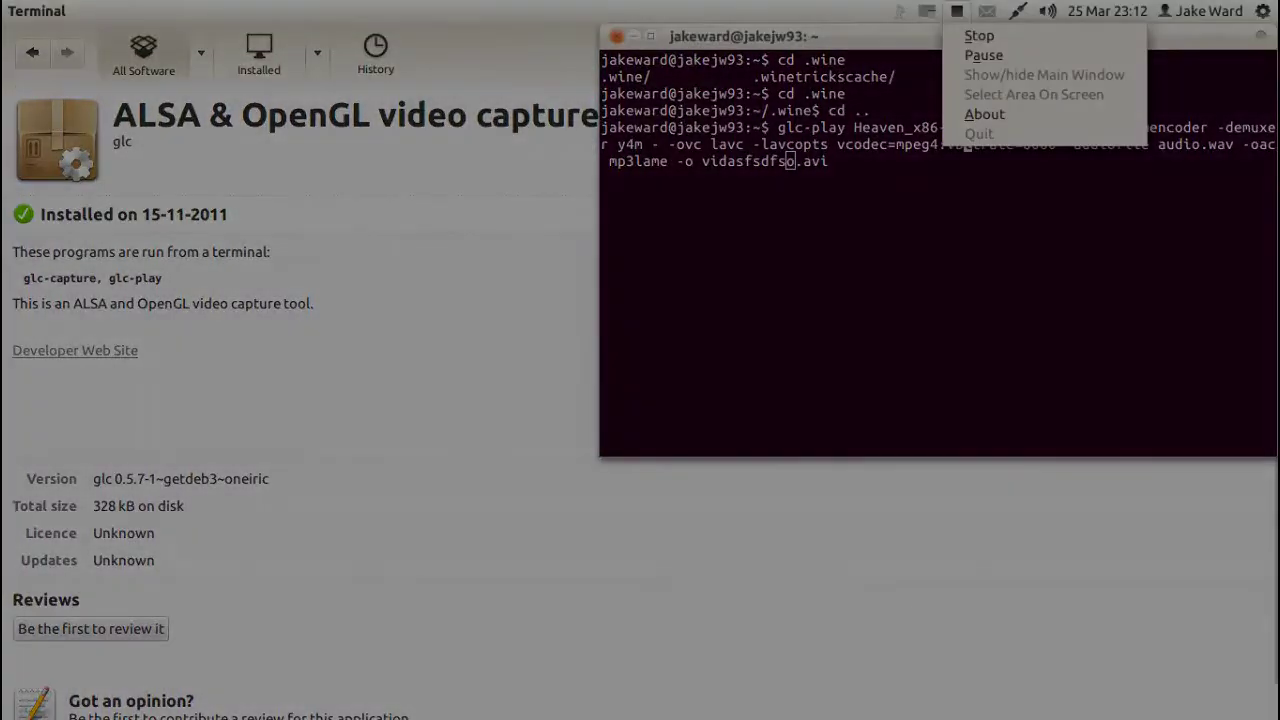